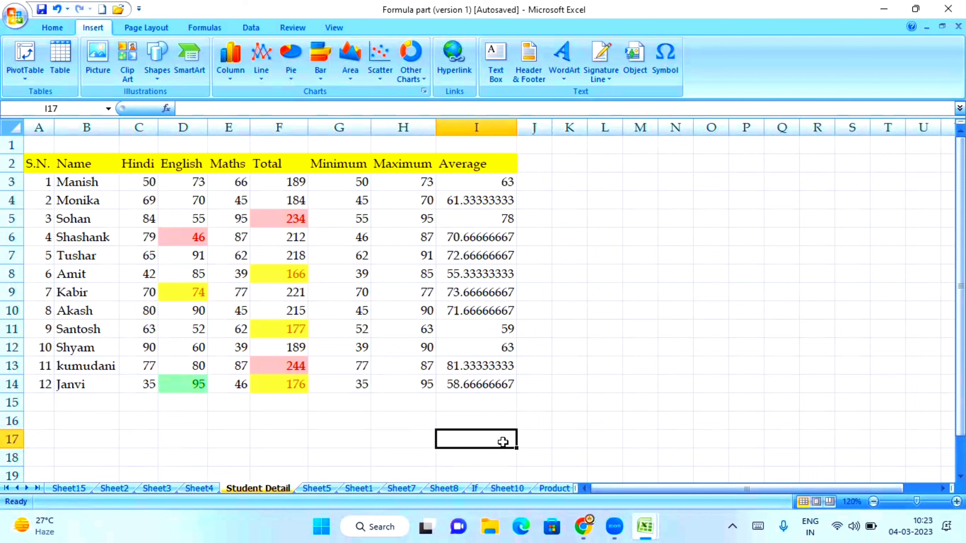
Step: Enter the word 'Document' in cell I17 and reselect that cell
type("Documen")
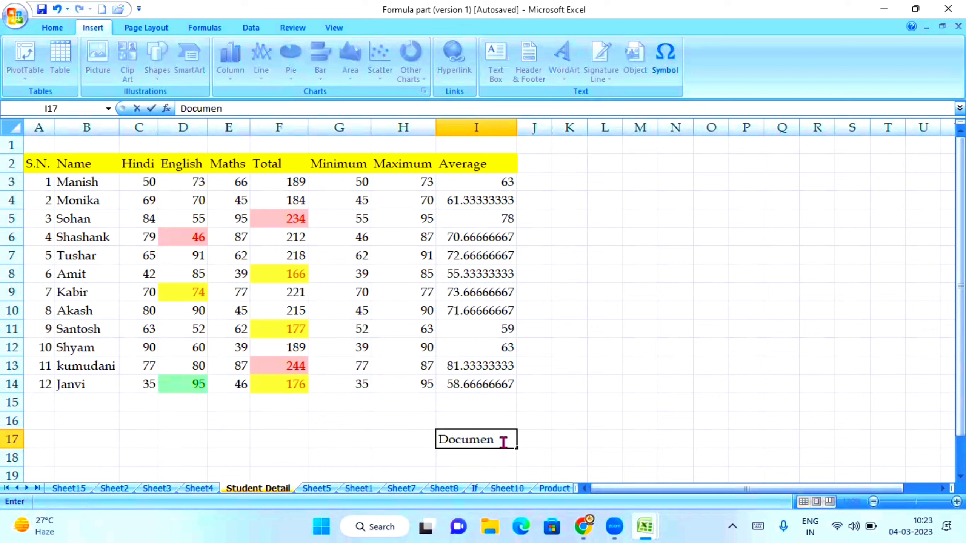
type("t")
left_click(787, 369)
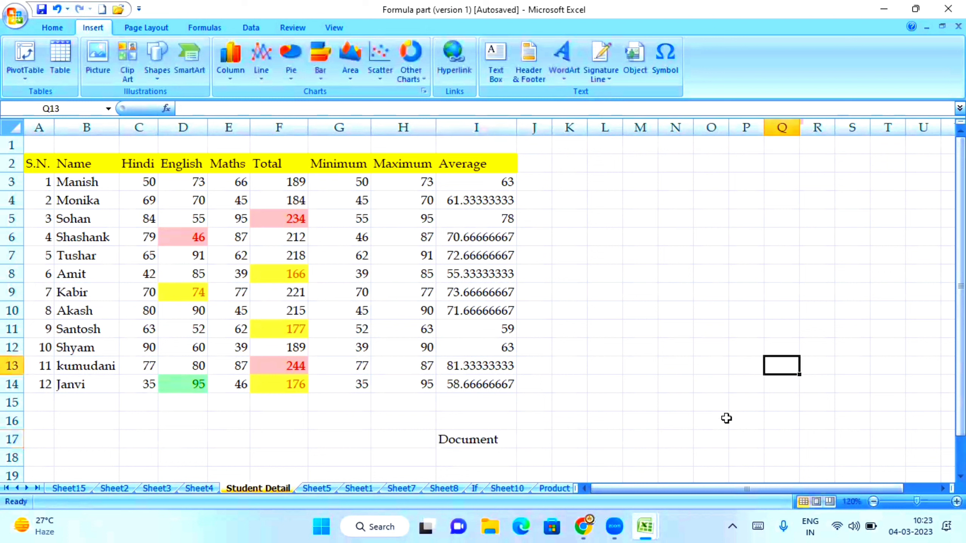
left_click(474, 441)
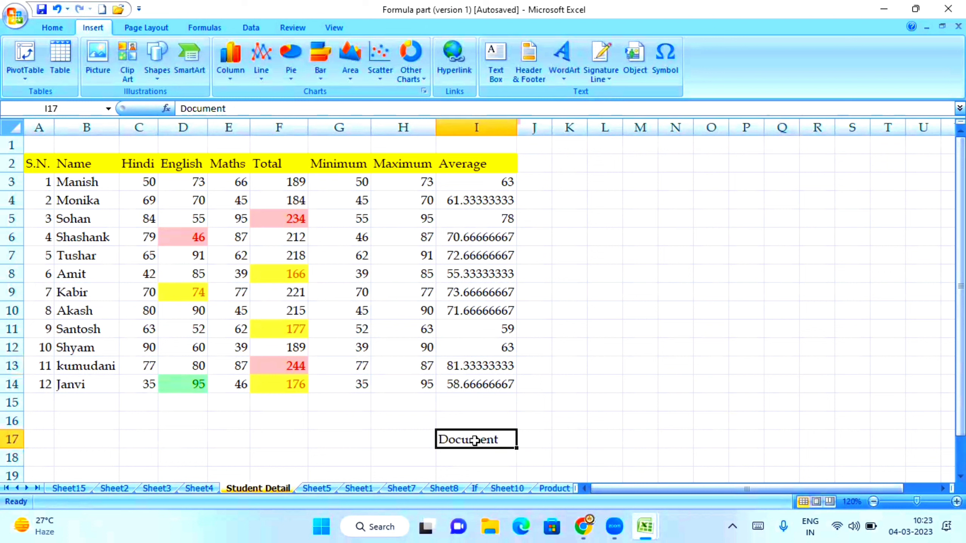
Step: Start a hyperlink on I17 to an existing file, going up to the Administrator folder to browse
left_click(456, 65)
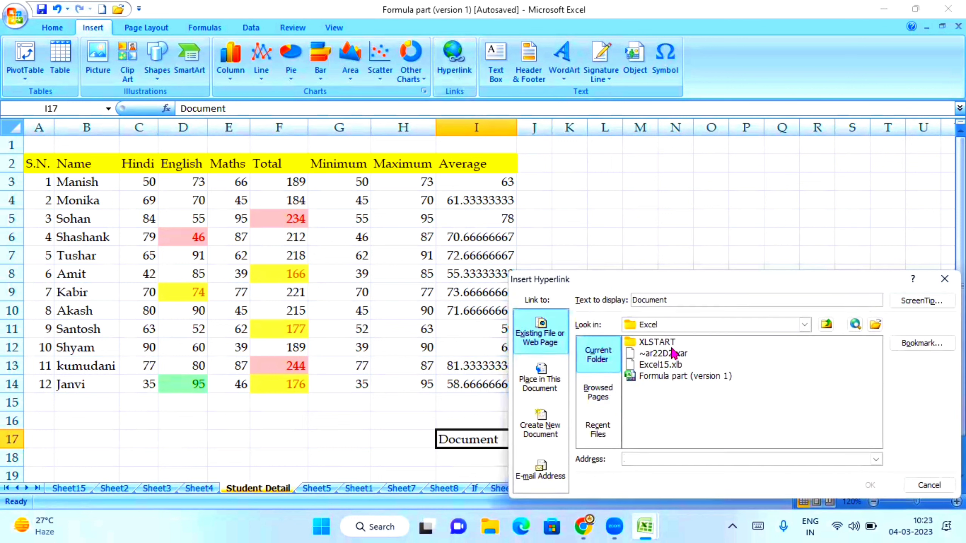
left_click(539, 378)
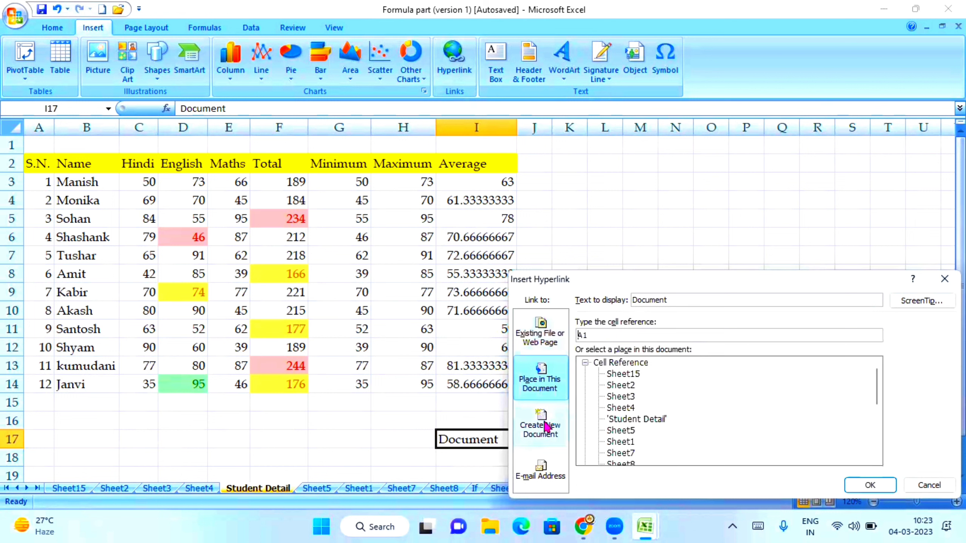
left_click(546, 426)
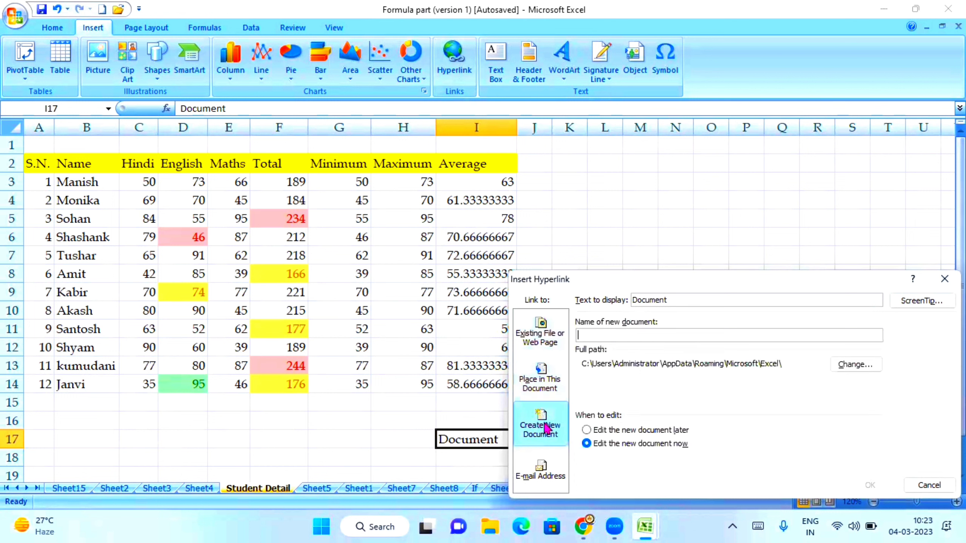
left_click(546, 342)
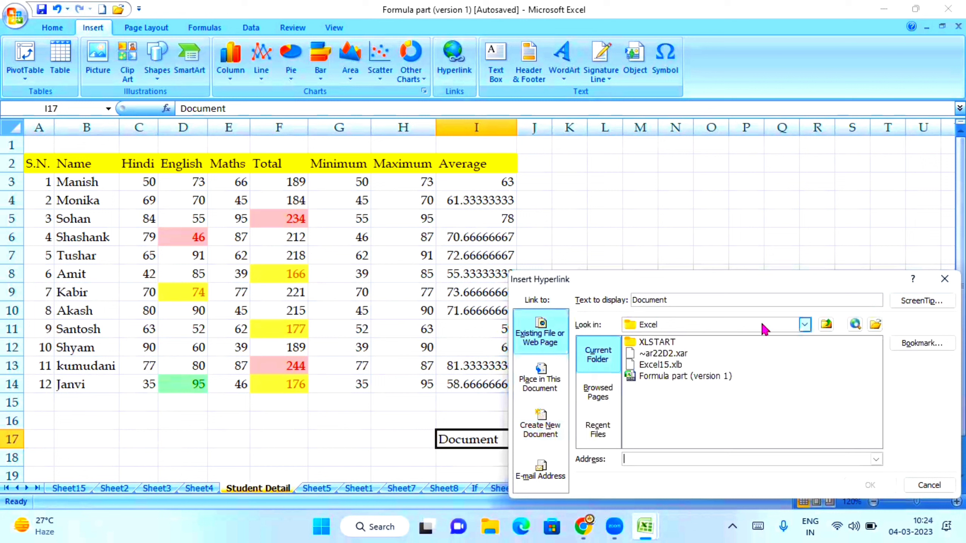
left_click(827, 327)
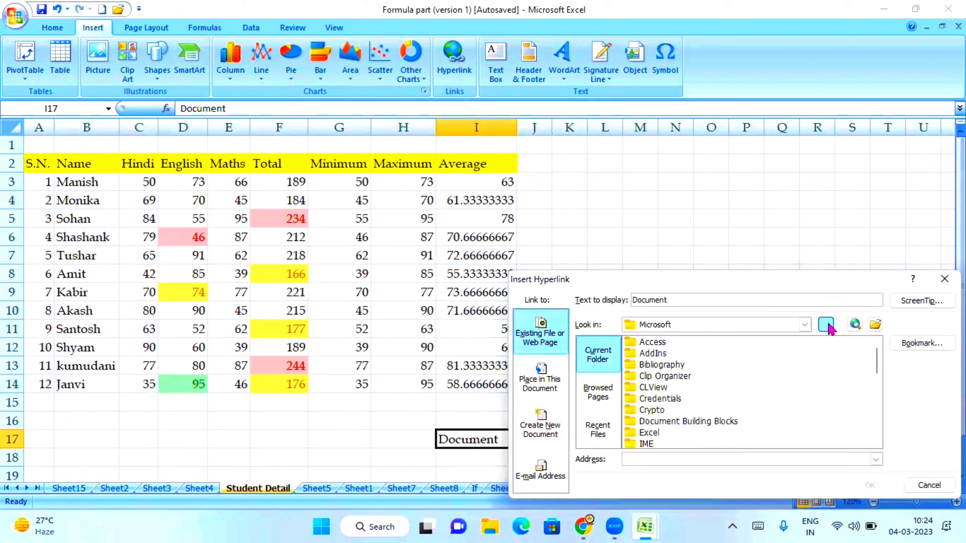
left_click(827, 327)
left_click(825, 325)
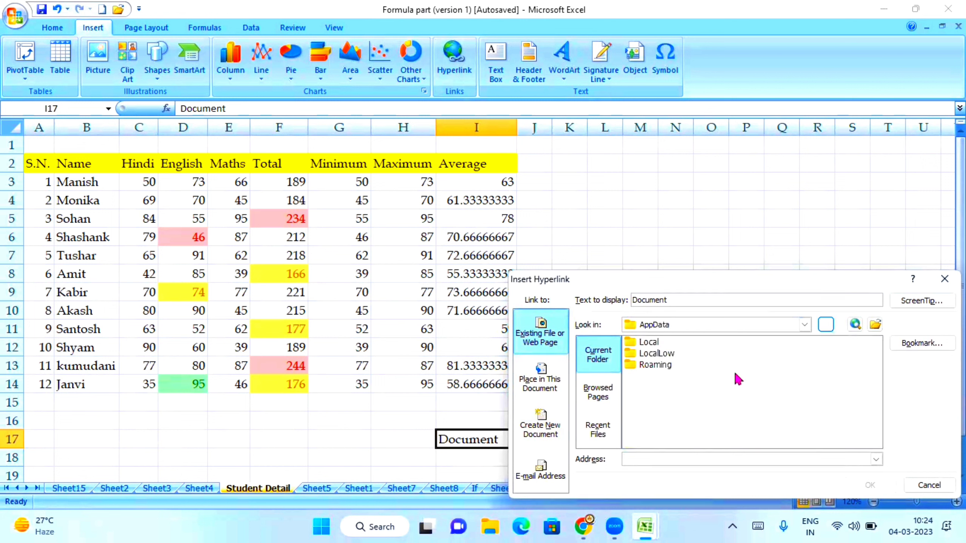
left_click(827, 325)
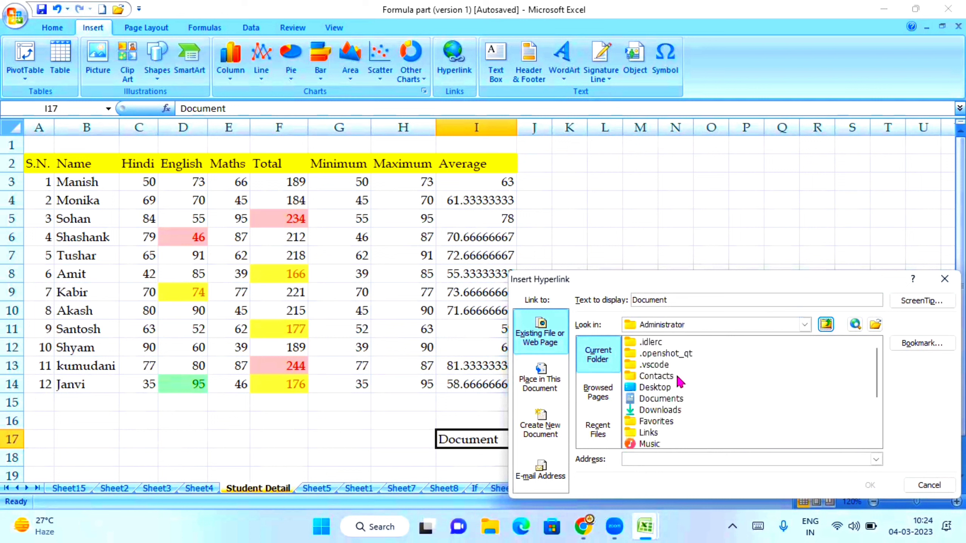
scroll(680, 381, "down", 2)
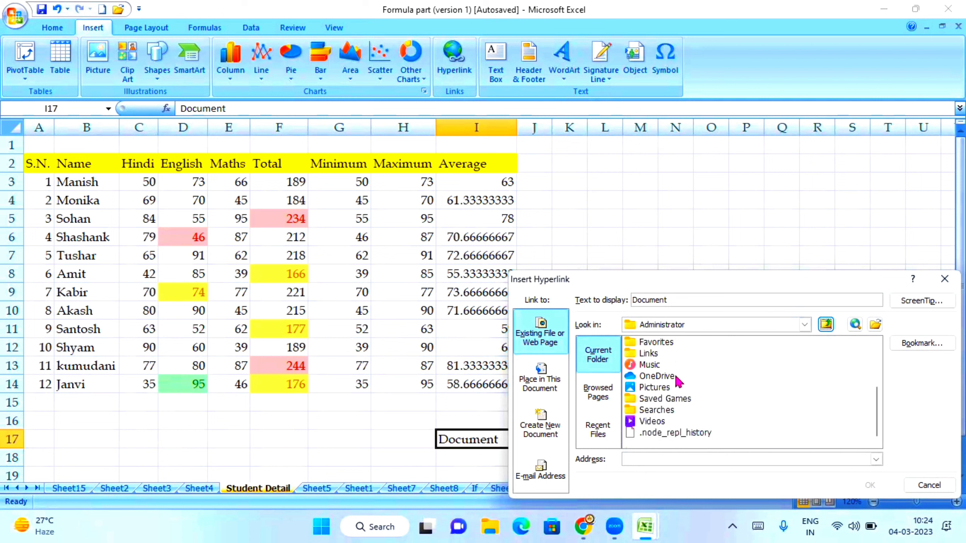
scroll(680, 382, "up", 2)
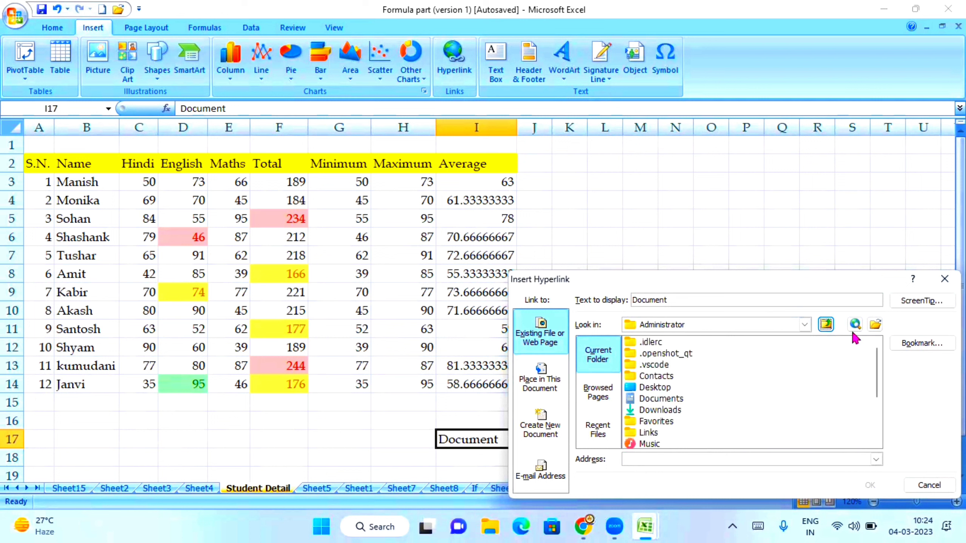
left_click(875, 325)
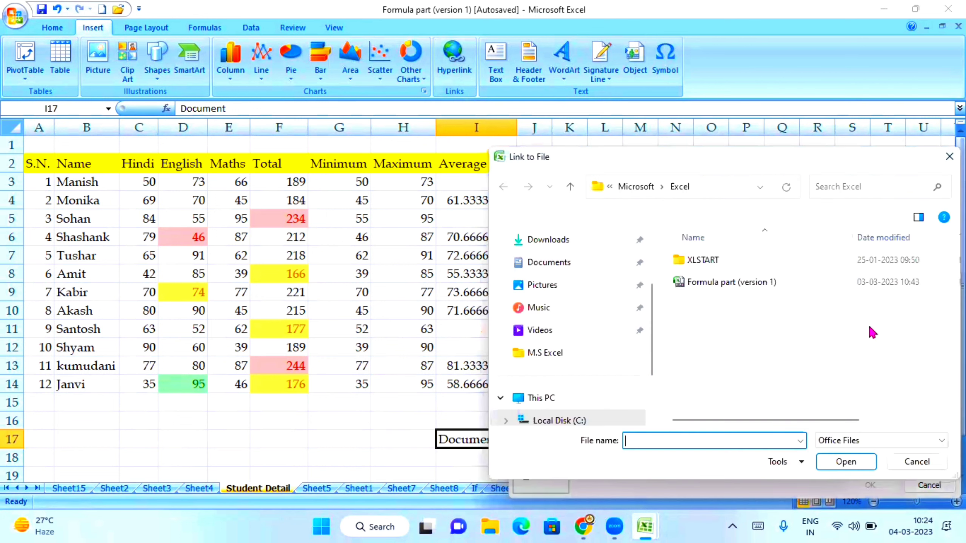
Step: Pick Compute.docx from the Documents folder and confirm it as I17's hyperlink
scroll(602, 318, "down", 1)
scroll(599, 342, "down", 2)
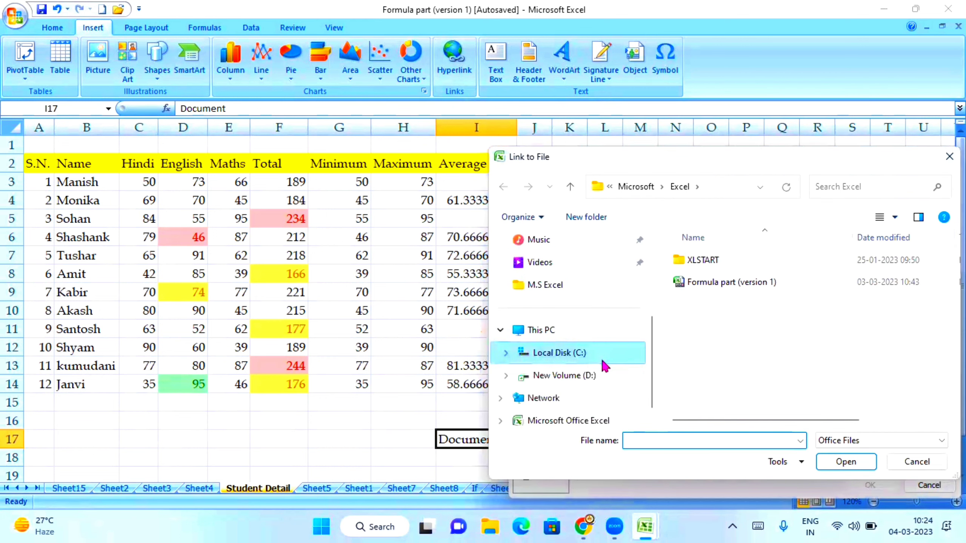
scroll(597, 362, "up", 4)
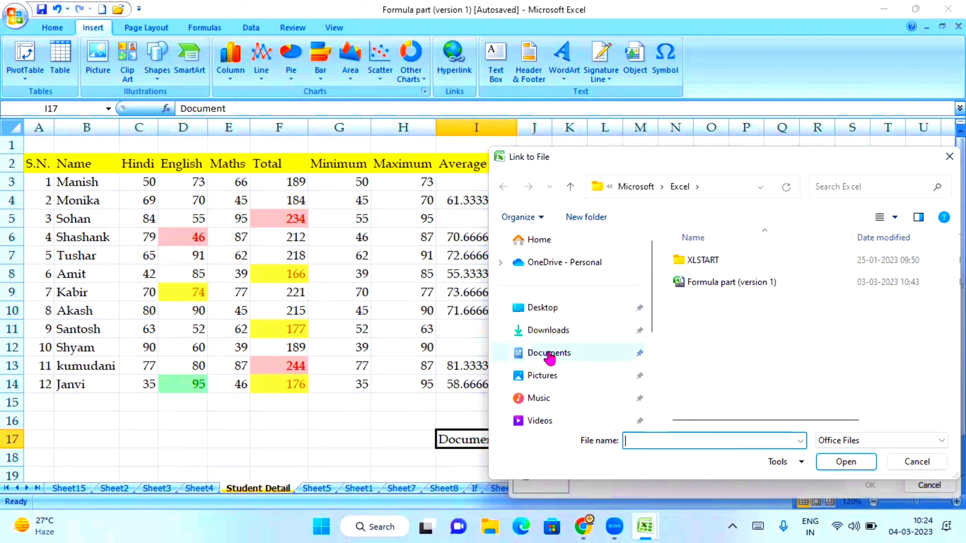
left_click(549, 354)
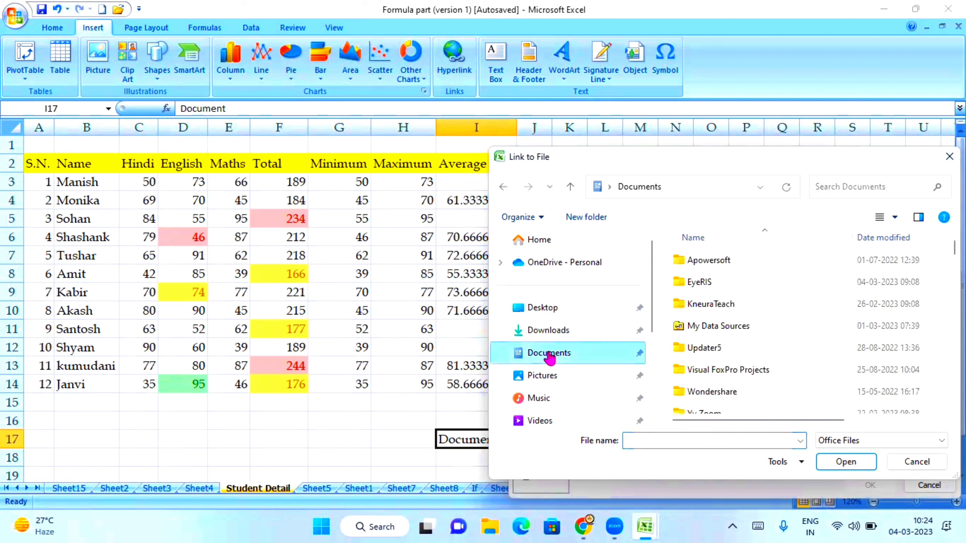
scroll(782, 343, "down", 6)
scroll(782, 327, "down", 2)
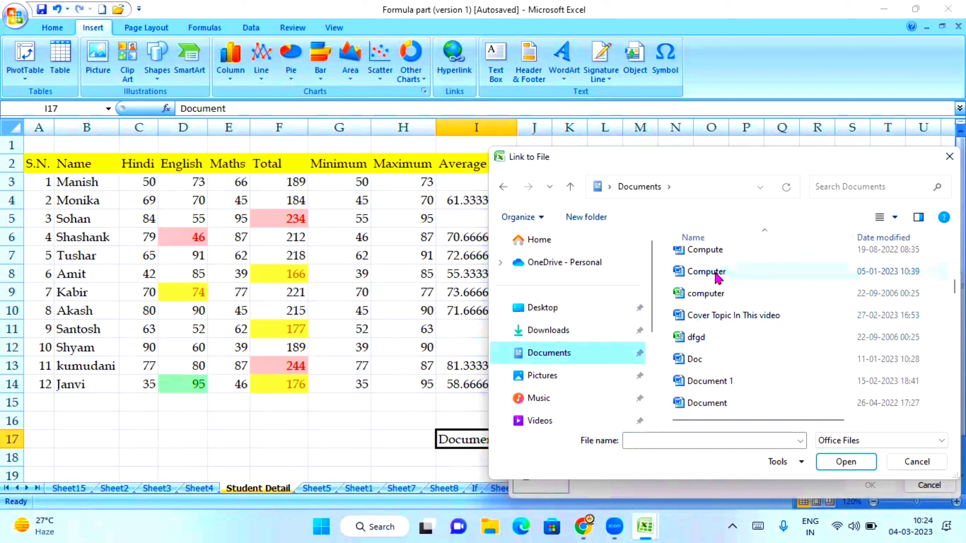
left_click(698, 250)
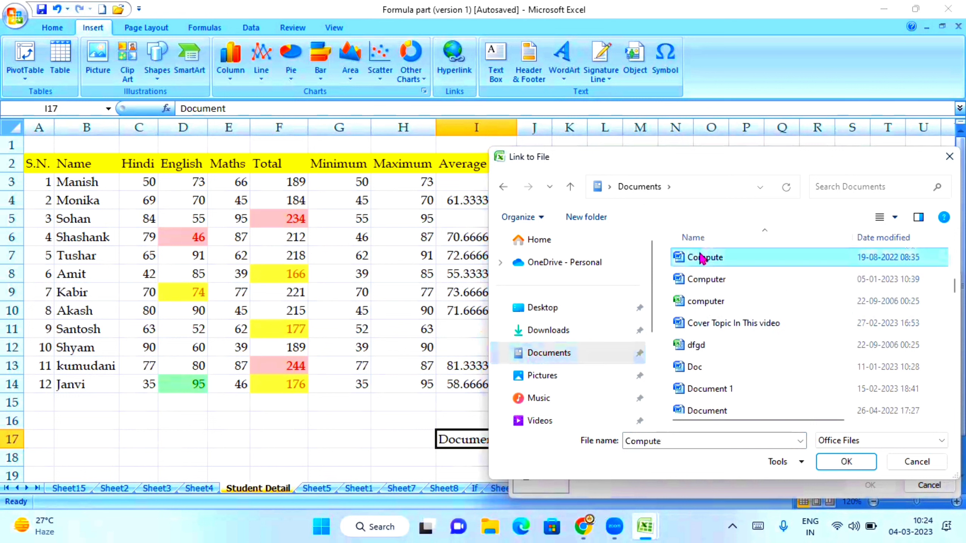
left_click(846, 463)
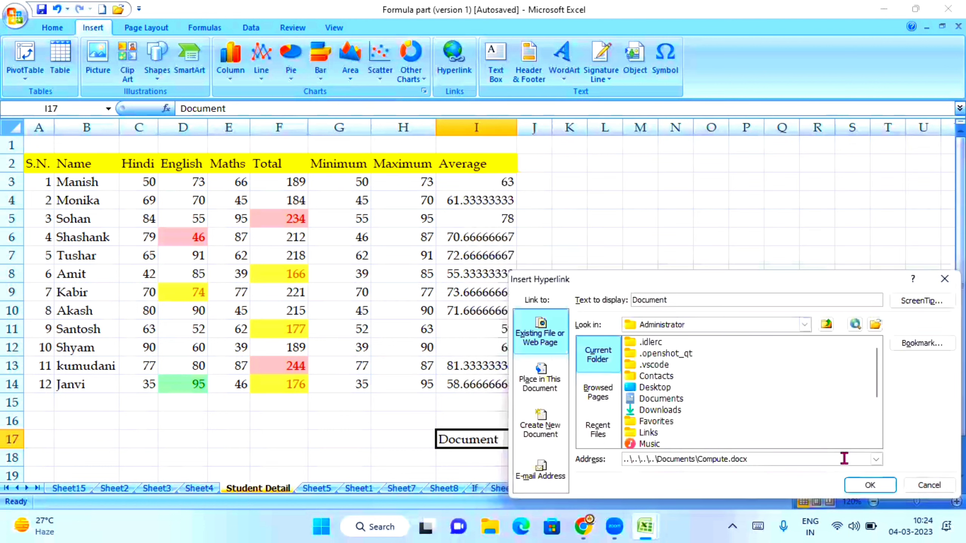
left_click(858, 486)
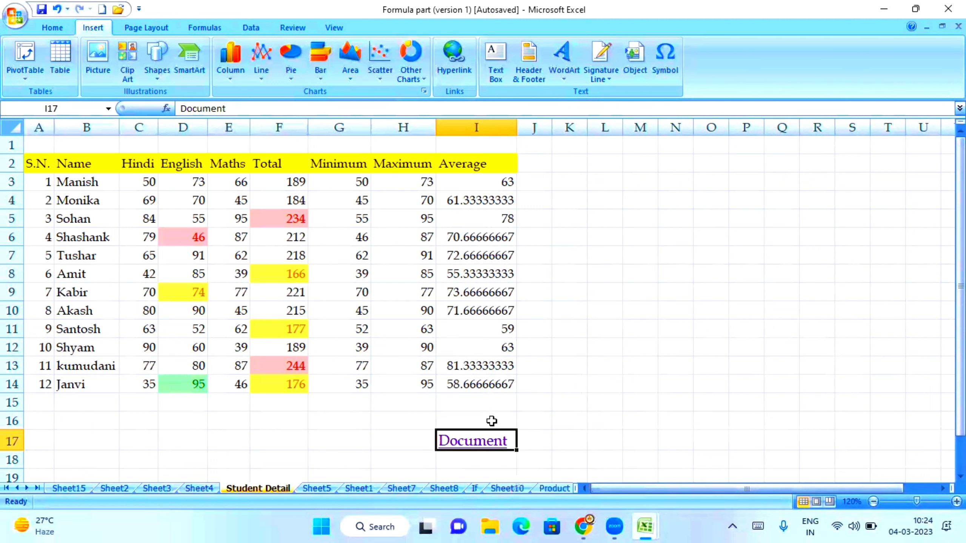
Step: Follow the Document link to open Compute in Word, close Word, then select cell I20
scroll(492, 421, "down", 1)
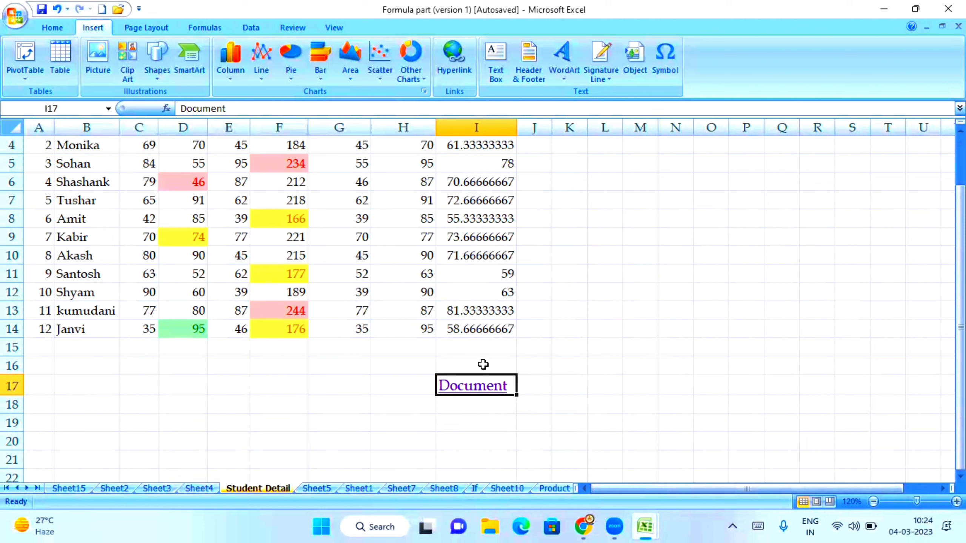
left_click(469, 385)
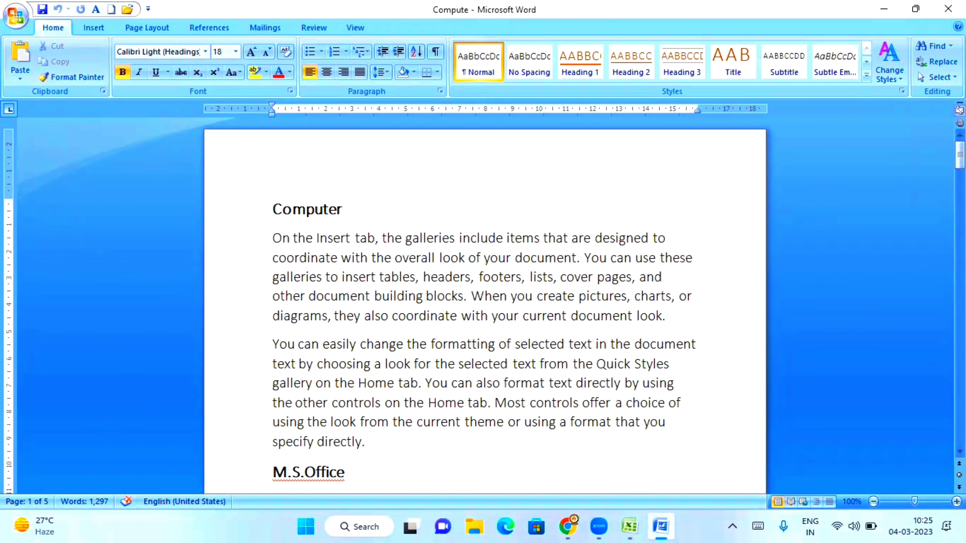
left_click(948, 8)
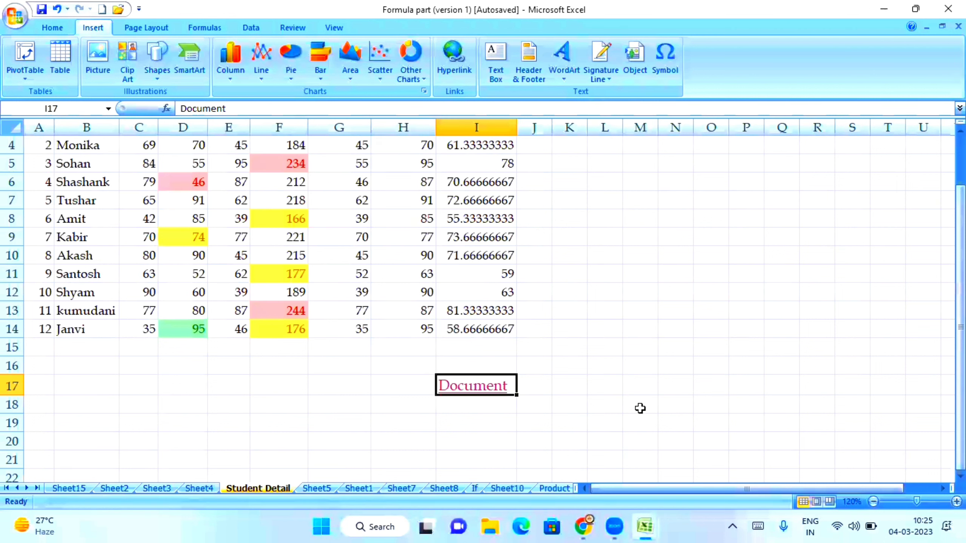
scroll(570, 398, "down", 1)
left_click(454, 388)
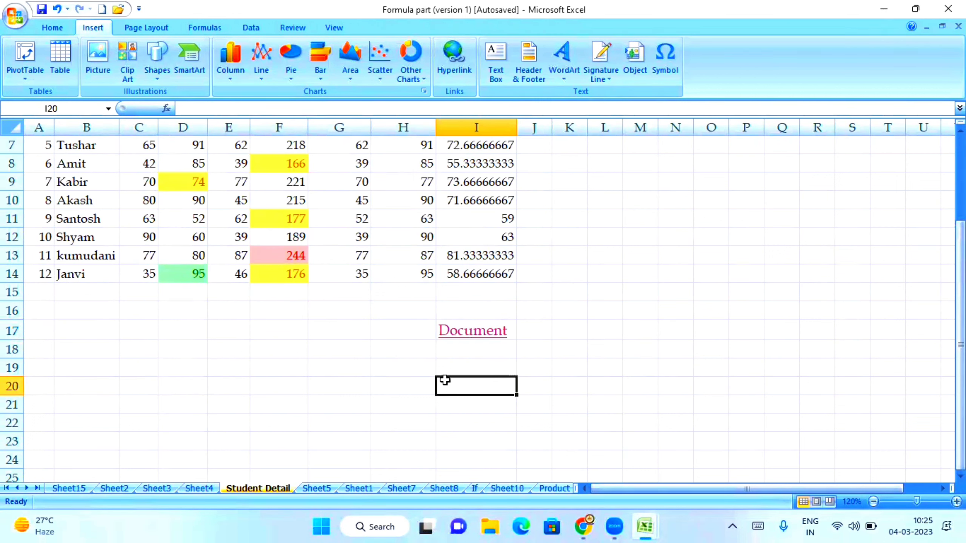
Step: Start a hyperlink on cell I20 and browse to the Documents folder
left_click(456, 63)
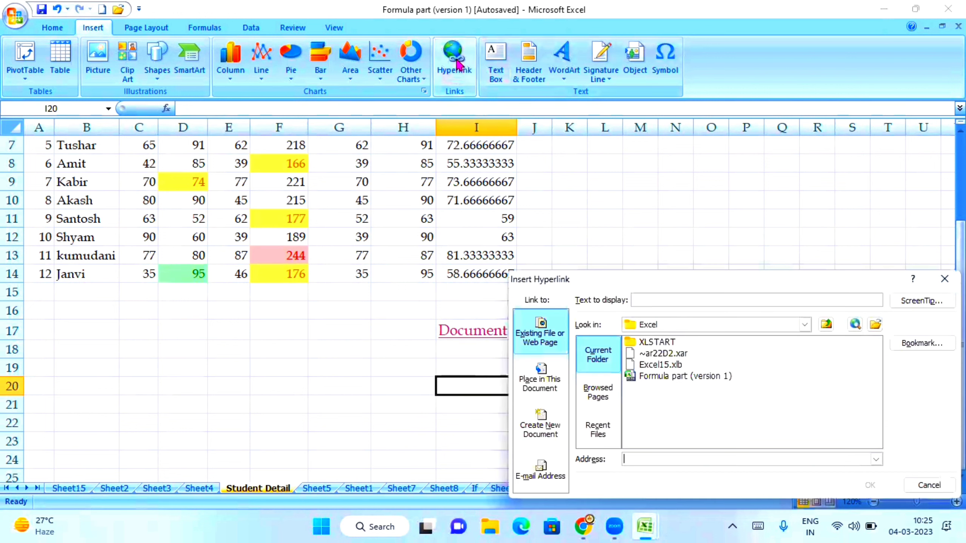
left_click(874, 324)
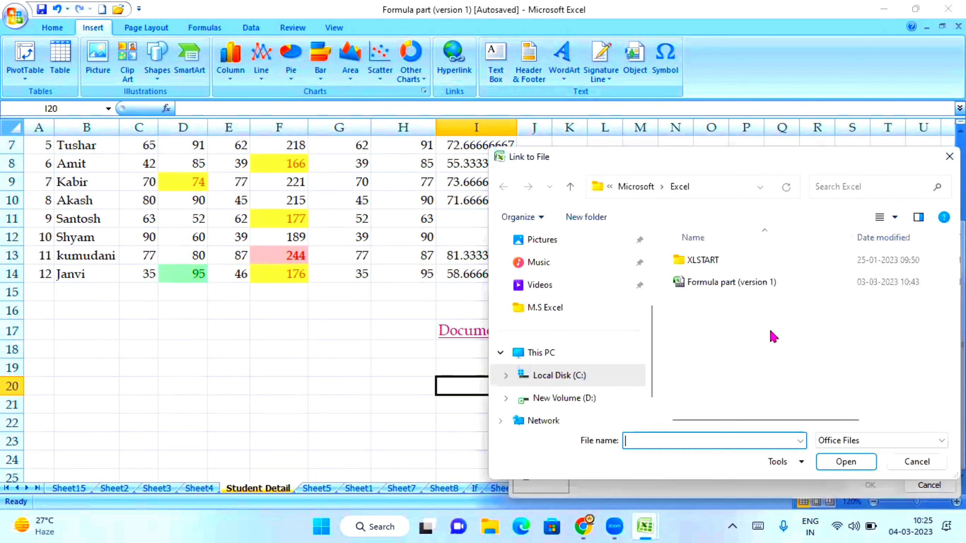
scroll(607, 346, "down", 1)
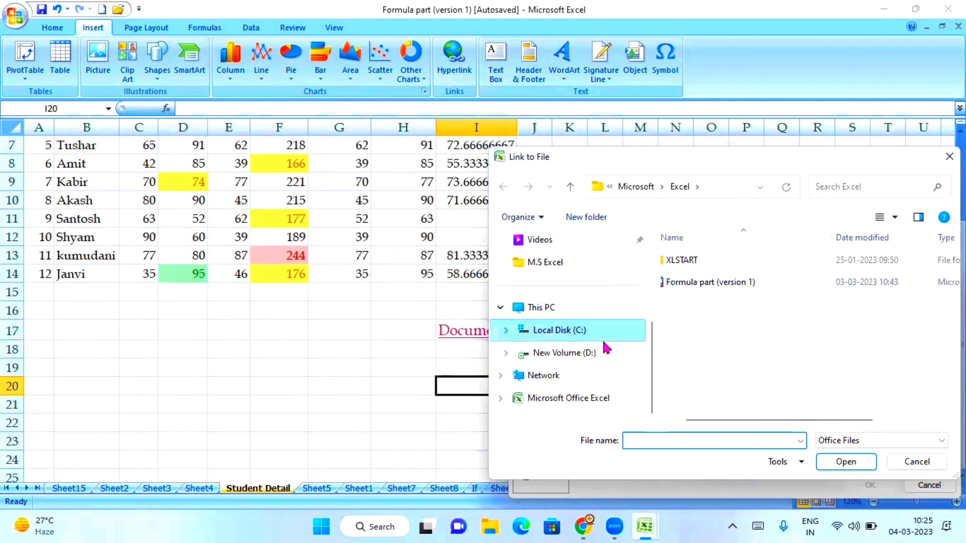
scroll(608, 345, "up", 4)
left_click(557, 352)
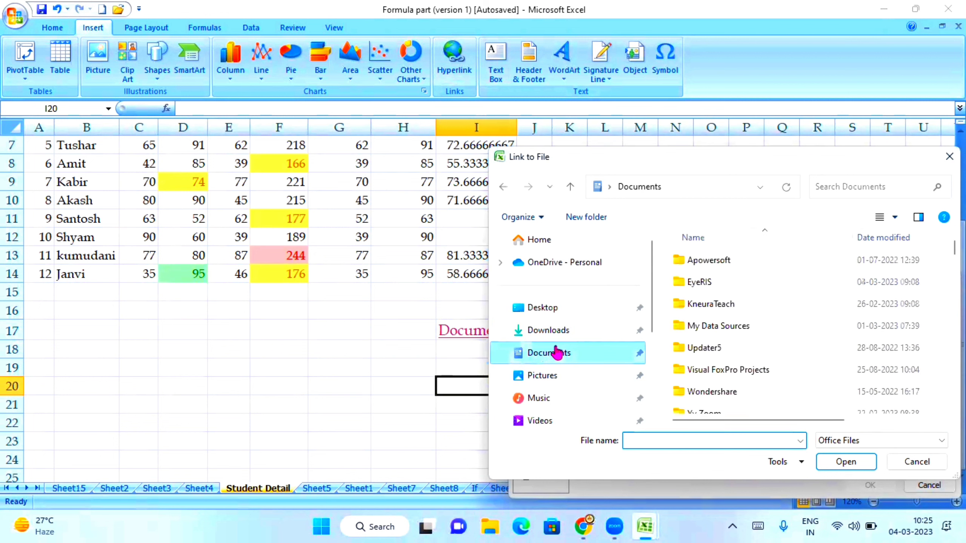
scroll(792, 315, "down", 4)
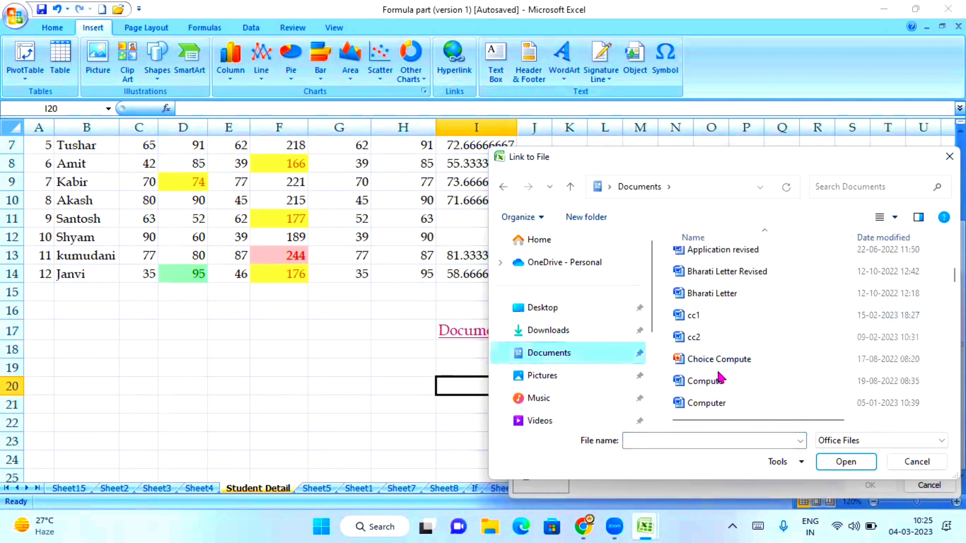
scroll(715, 327, "down", 3)
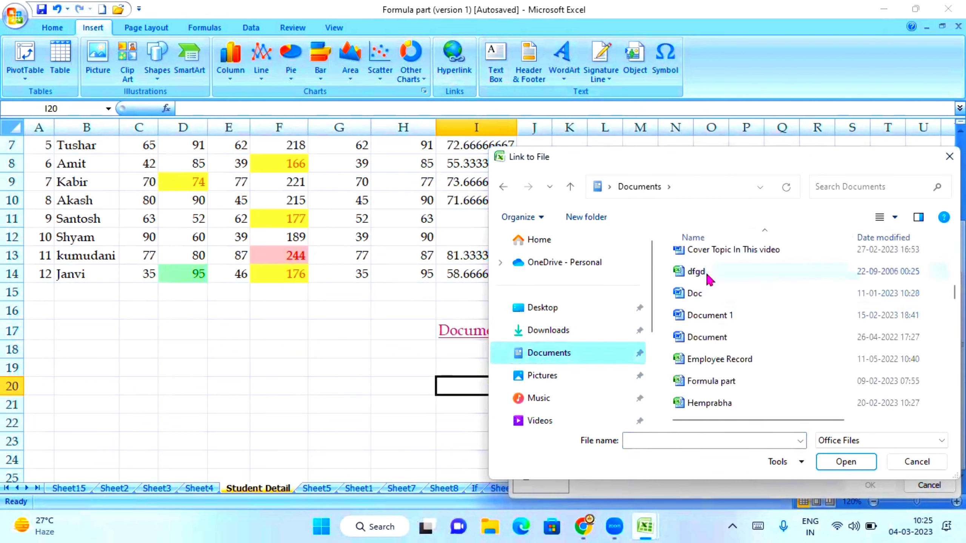
scroll(711, 289, "up", 3)
scroll(733, 361, "down", 1)
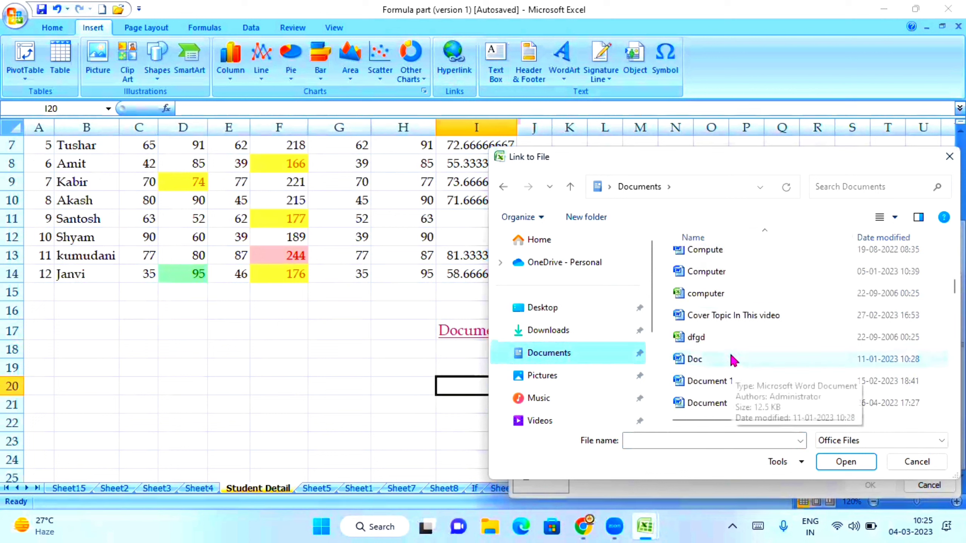
scroll(733, 361, "down", 2)
scroll(757, 348, "up", 3)
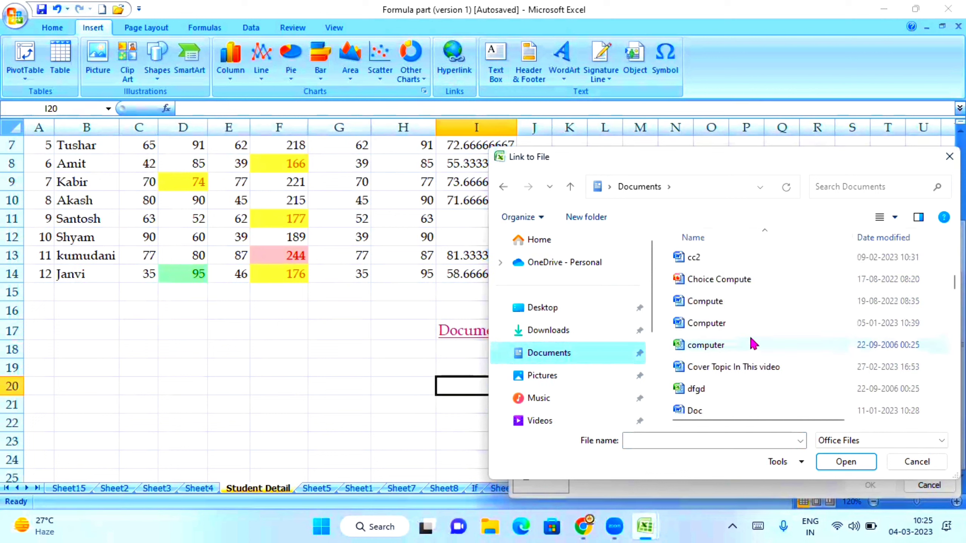
Step: Link I20 to cc2.docx, then follow the link to open cc2 in Word
left_click(695, 261)
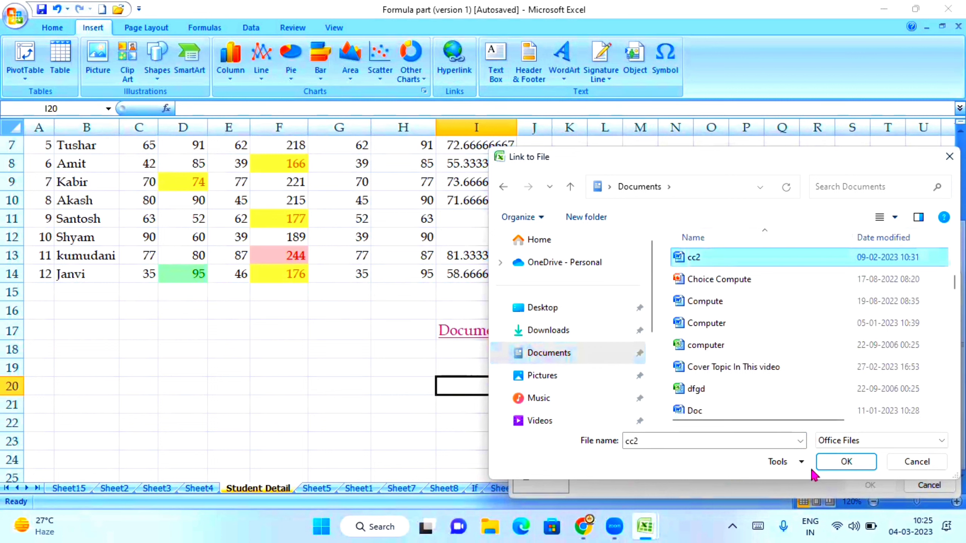
left_click(832, 462)
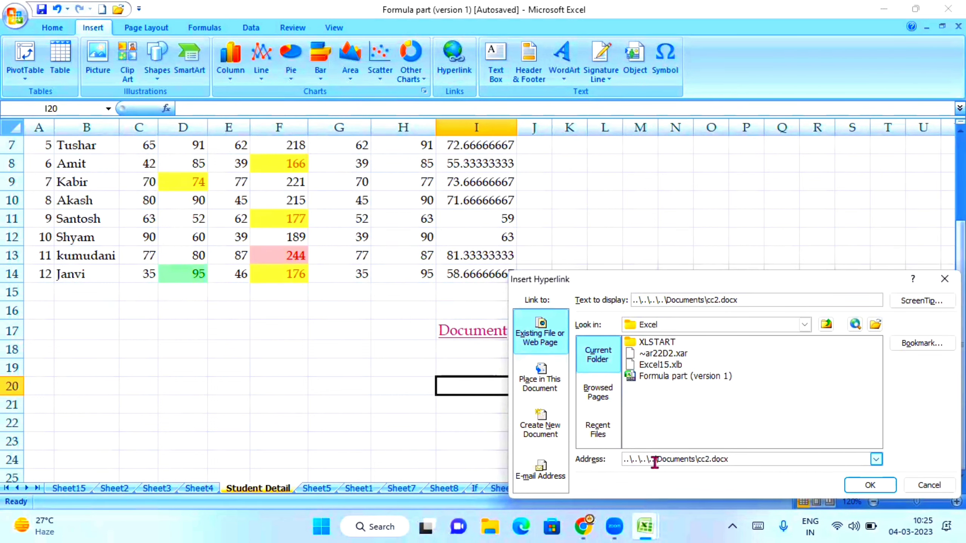
left_click(871, 486)
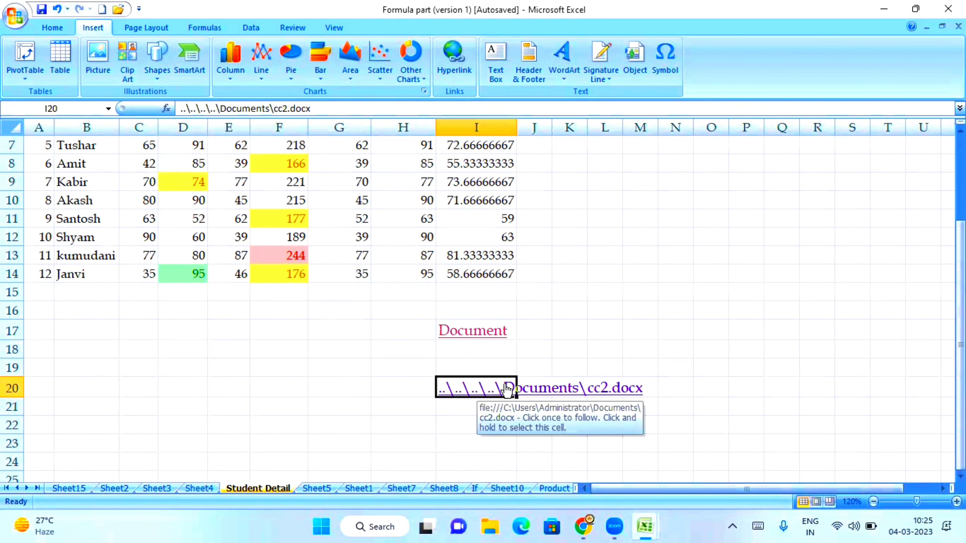
left_click(685, 425)
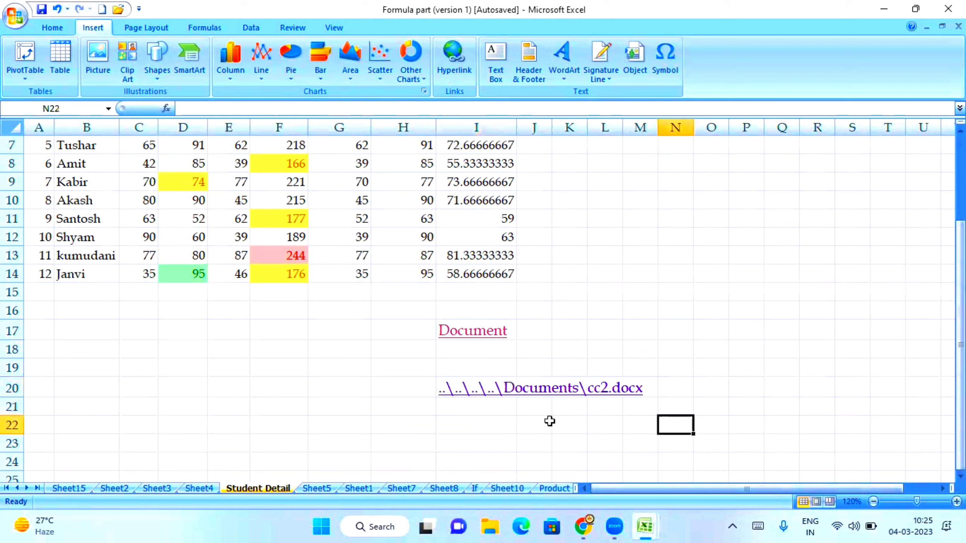
left_click(487, 387)
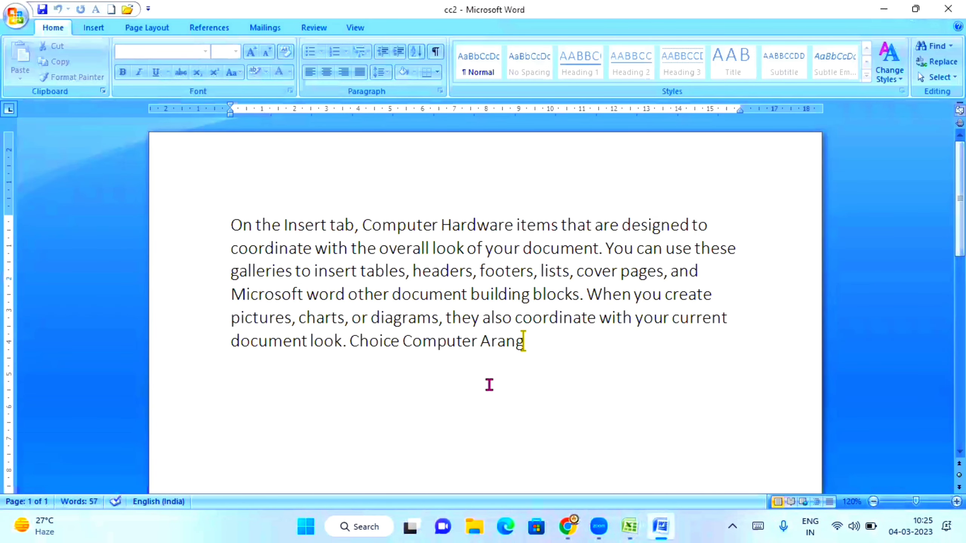
Step: Close the cc2 document in Word to bring back Excel's Student Detail sheet
left_click(948, 8)
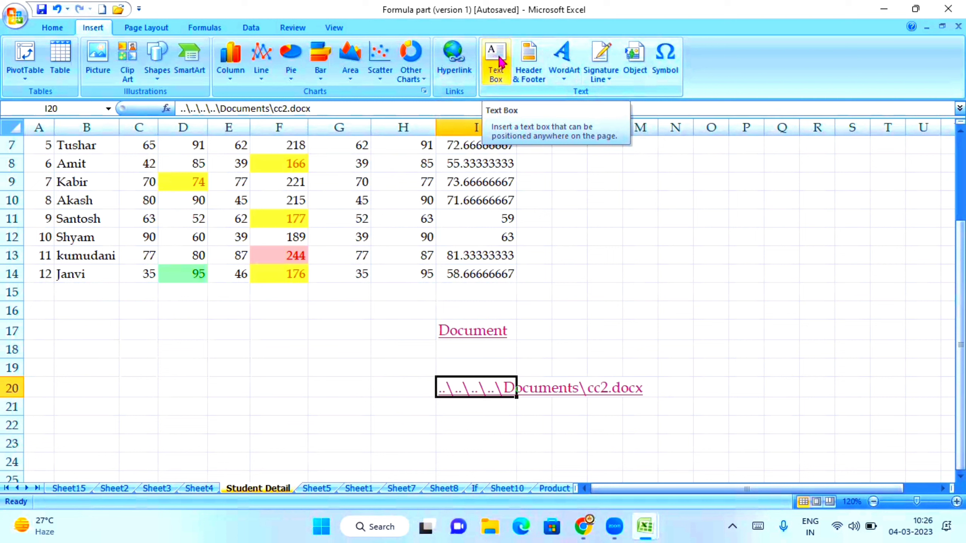
left_click(499, 60)
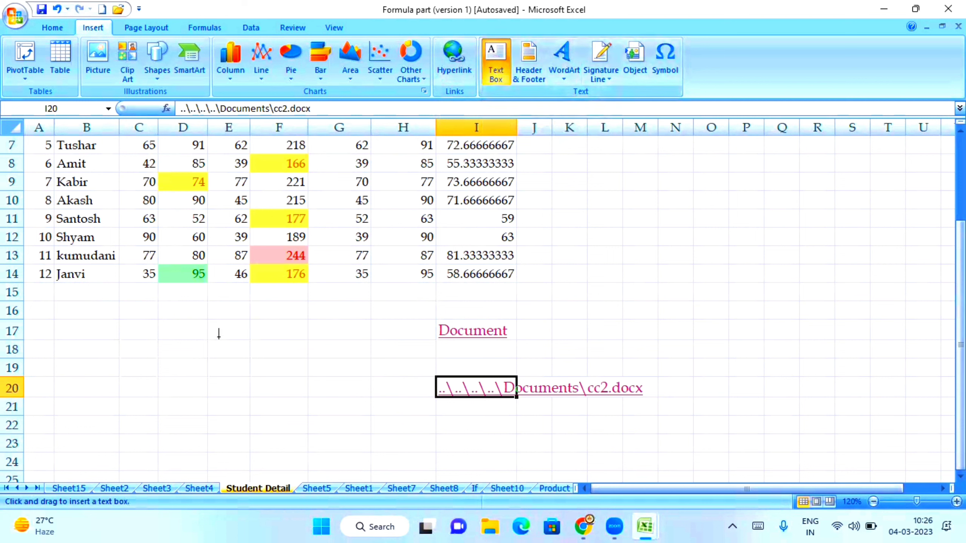
left_click_drag(197, 310, 400, 364)
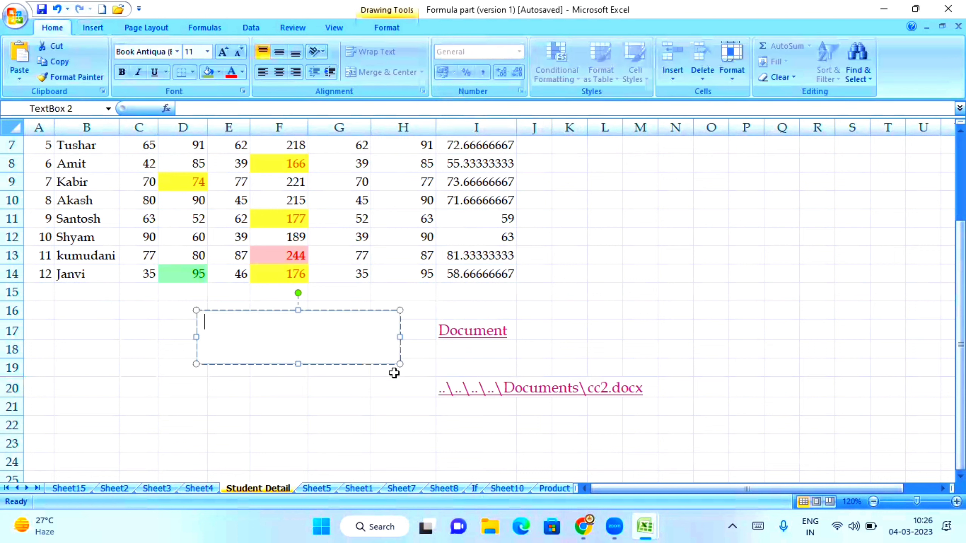
type("godhidgodhg")
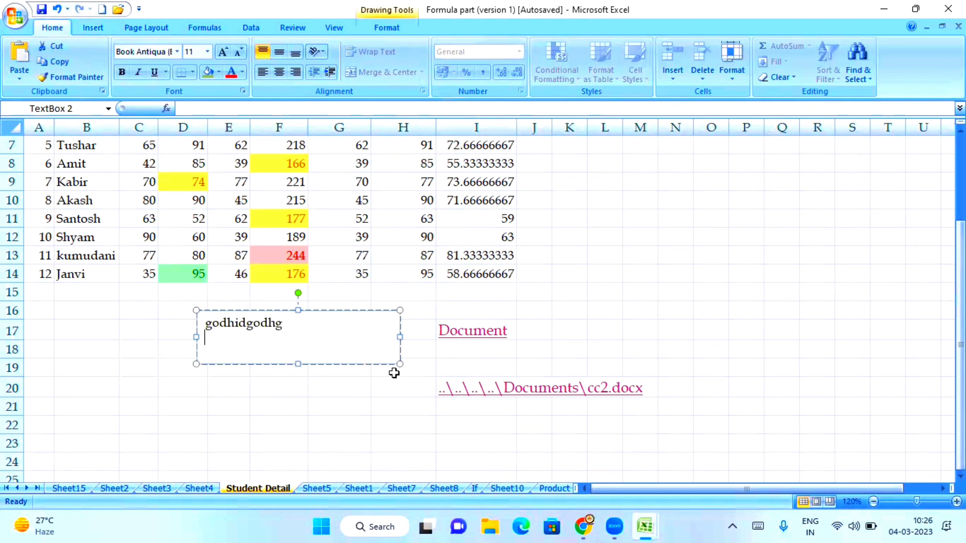
key("Return")
type("dfgdifghdgdfghd")
key("Return")
type("dghdg")
key("Return")
type("dgdhg")
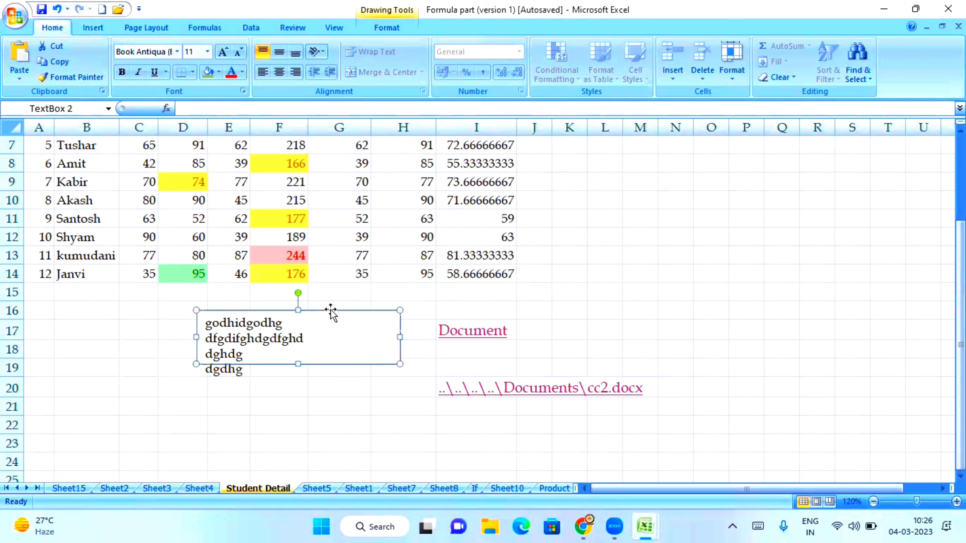
key("Delete")
Step: Reopen cc2.docx through its link and close Word with Alt+F4
left_click(627, 445)
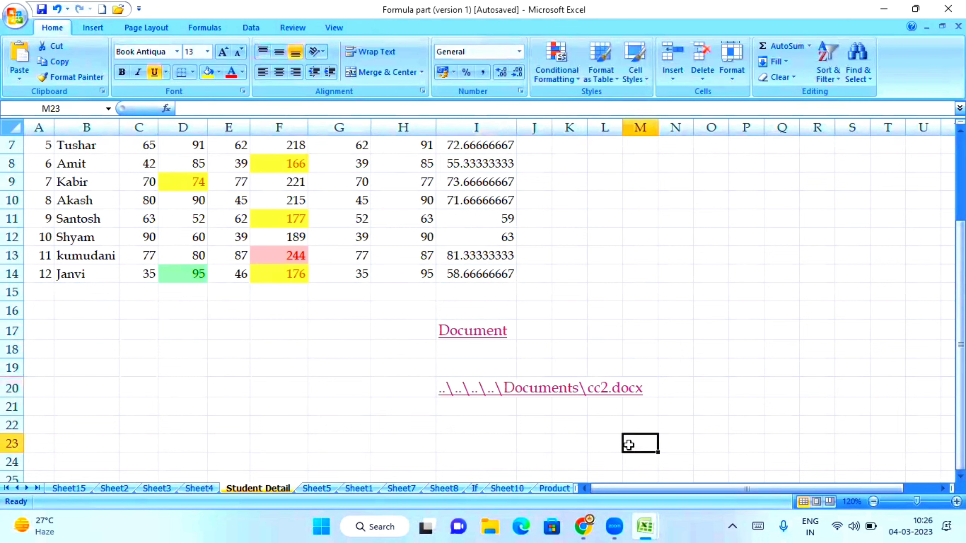
left_click(483, 390)
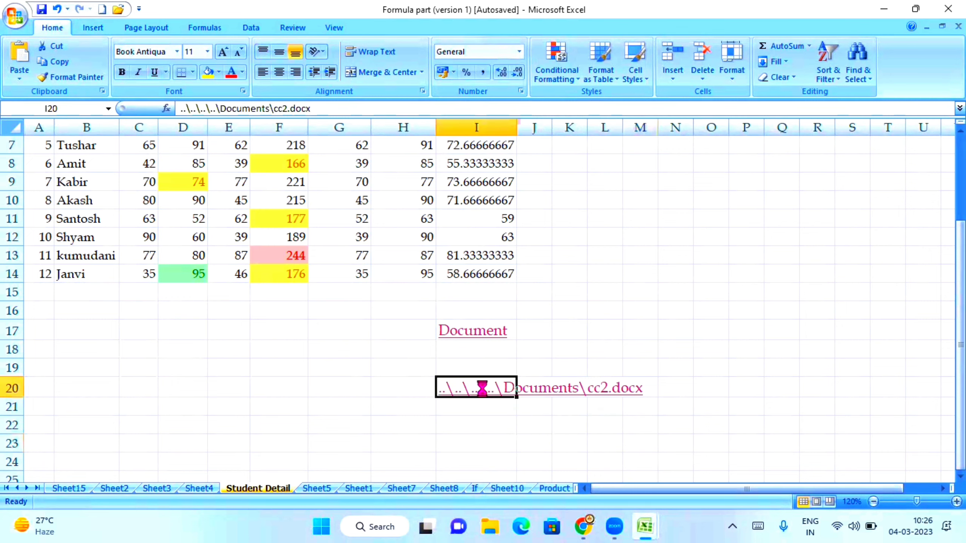
key("alt+F4")
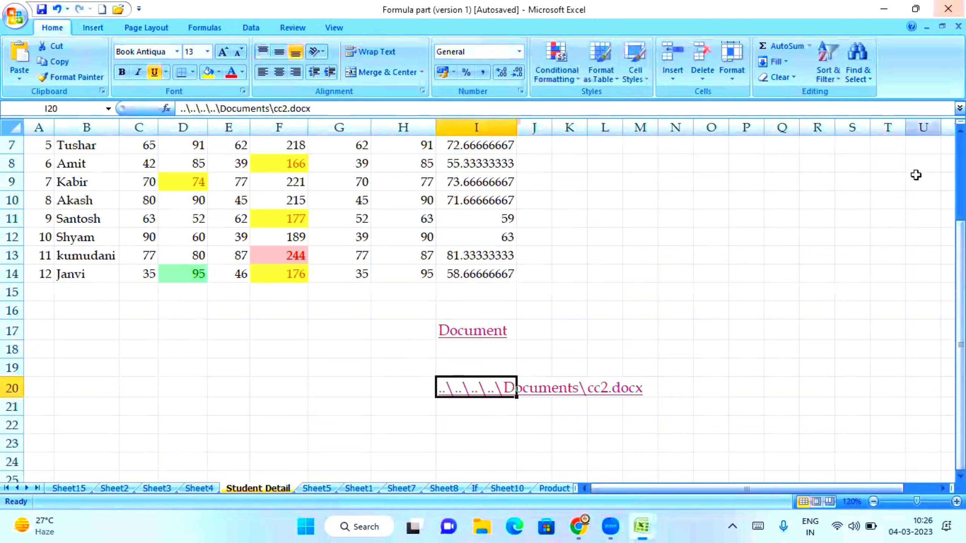
Step: Clear the cc2.docx hyperlink from cell I20
left_click(391, 388)
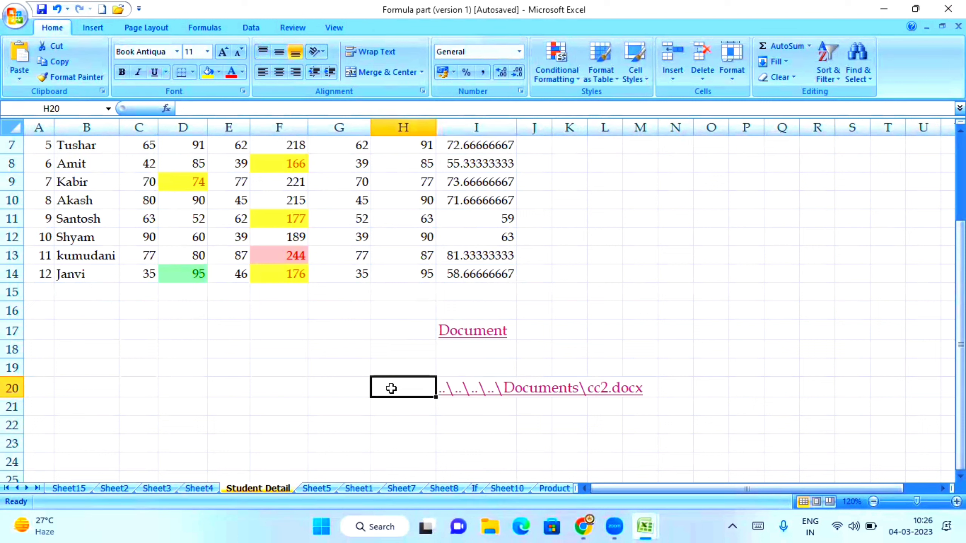
key("Right")
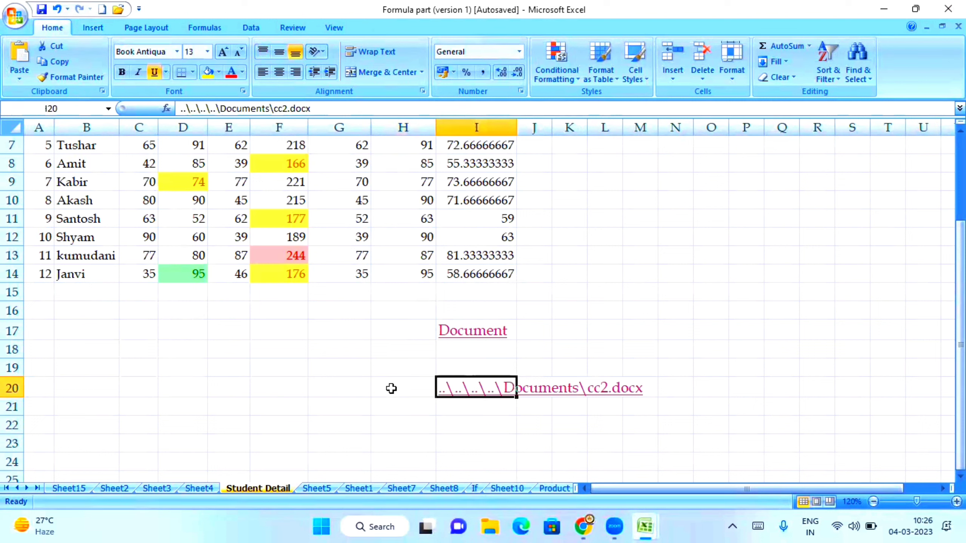
key("Delete")
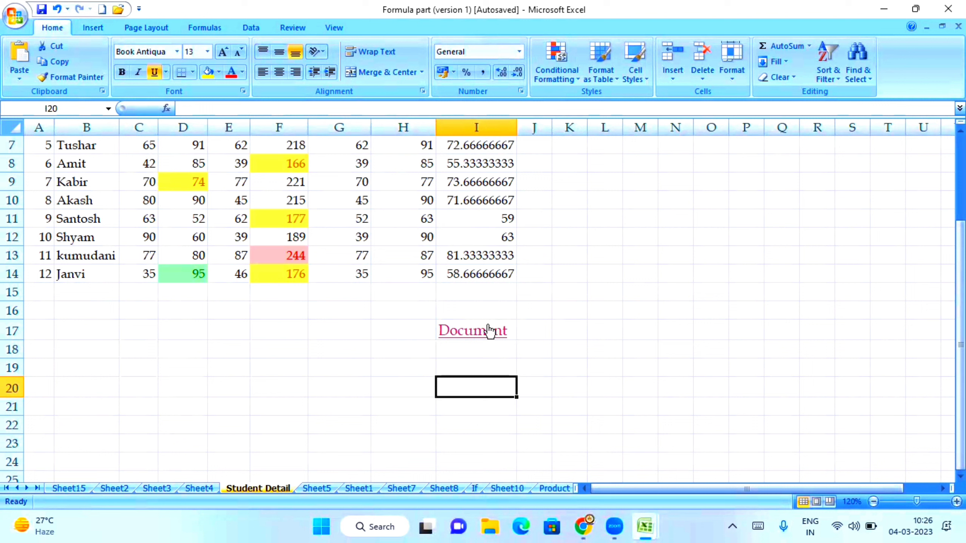
Step: Delete the Document hyperlink from cell I17, then select empty cell M14
left_click(479, 310)
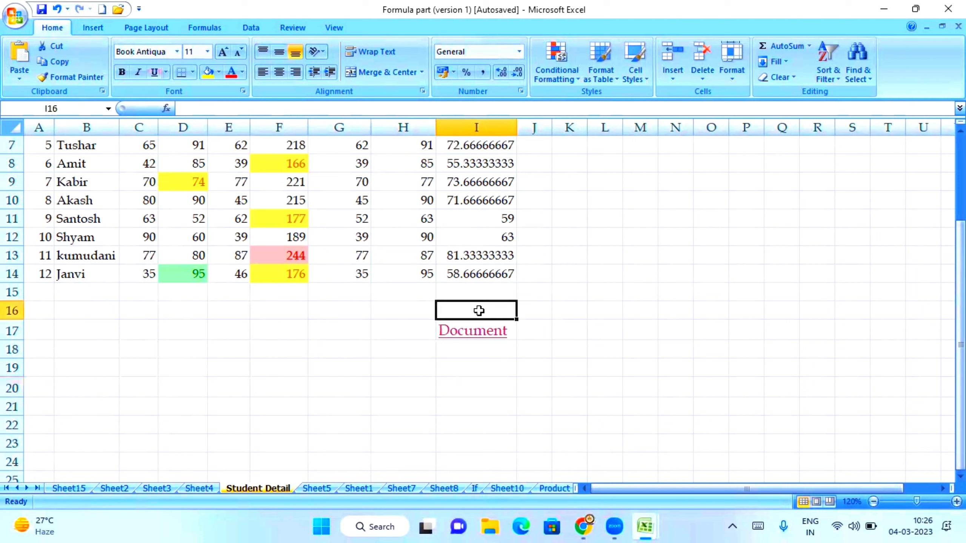
key("Down")
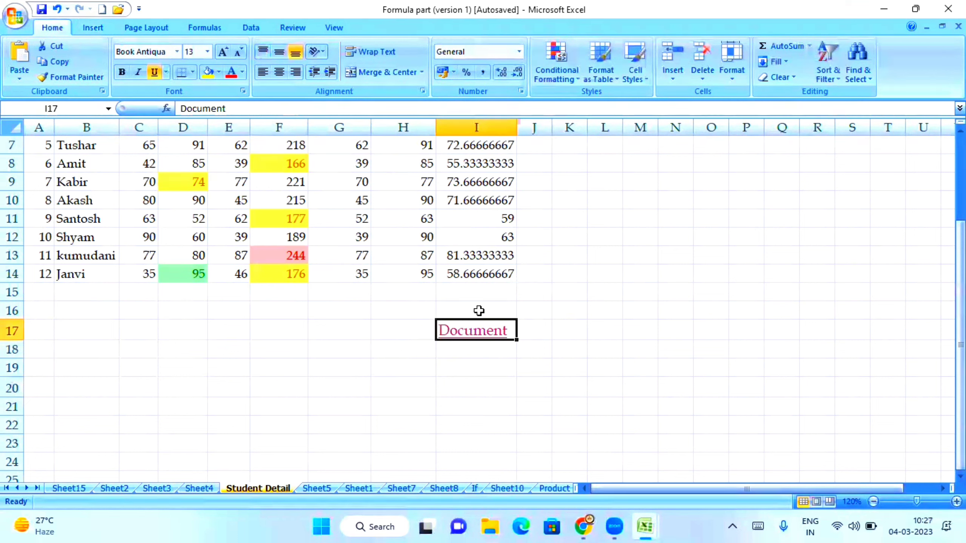
key("Delete")
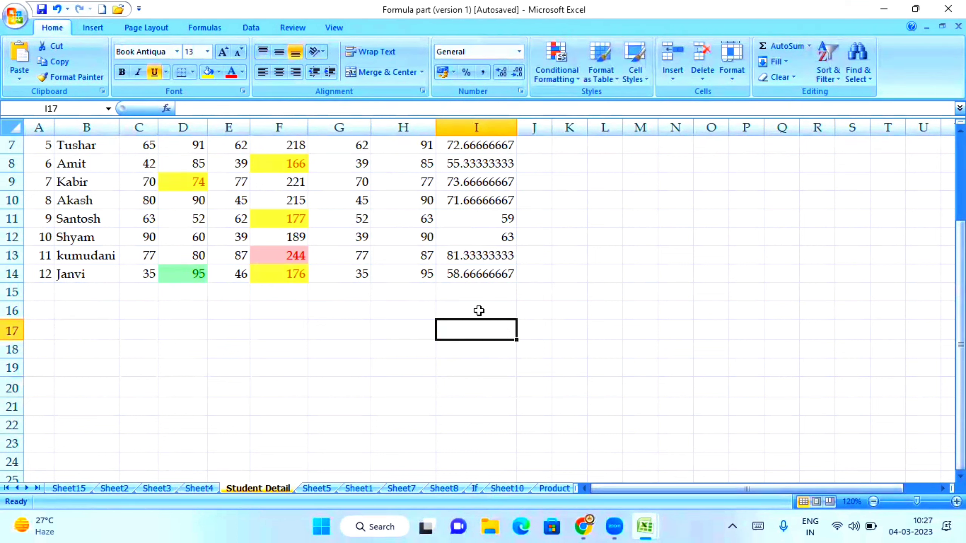
left_click(640, 269)
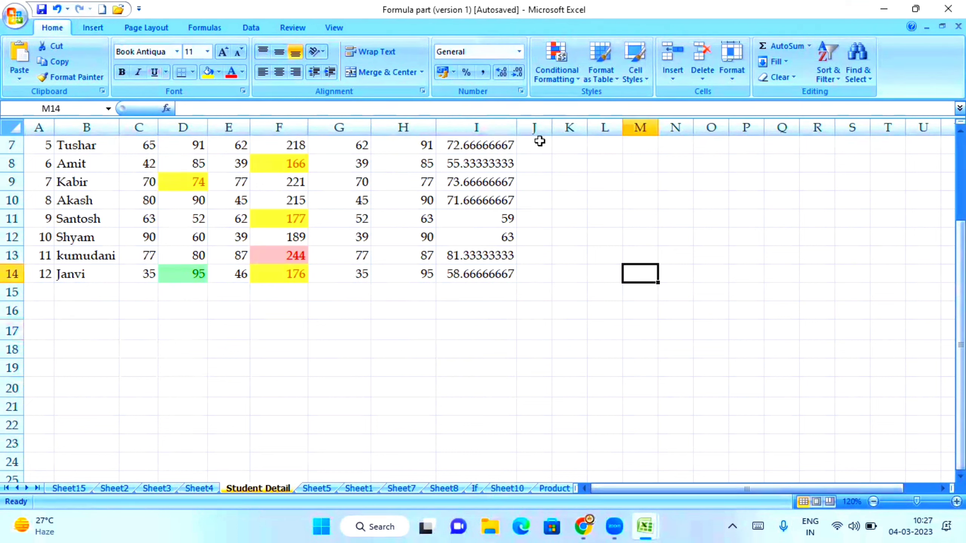
left_click(95, 28)
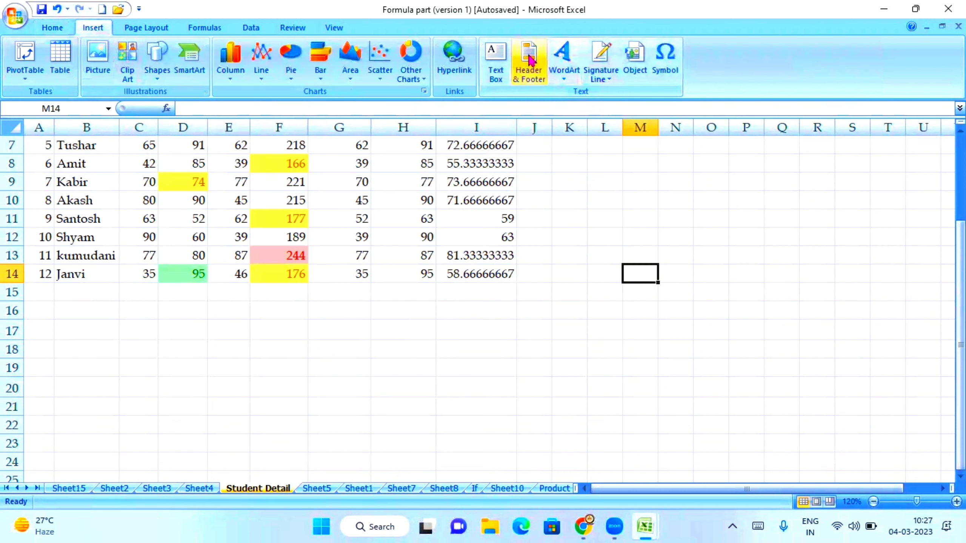
Step: Zoom the sheet in slightly and open Insert > Header & Footer for editing
left_click(524, 288)
scroll(278, 209, "up", 2)
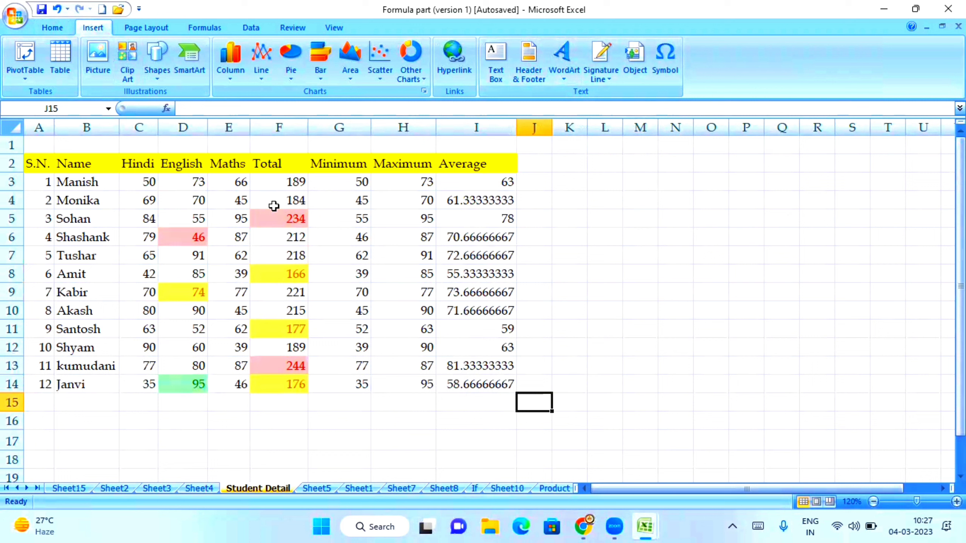
scroll(274, 205, "down", 20)
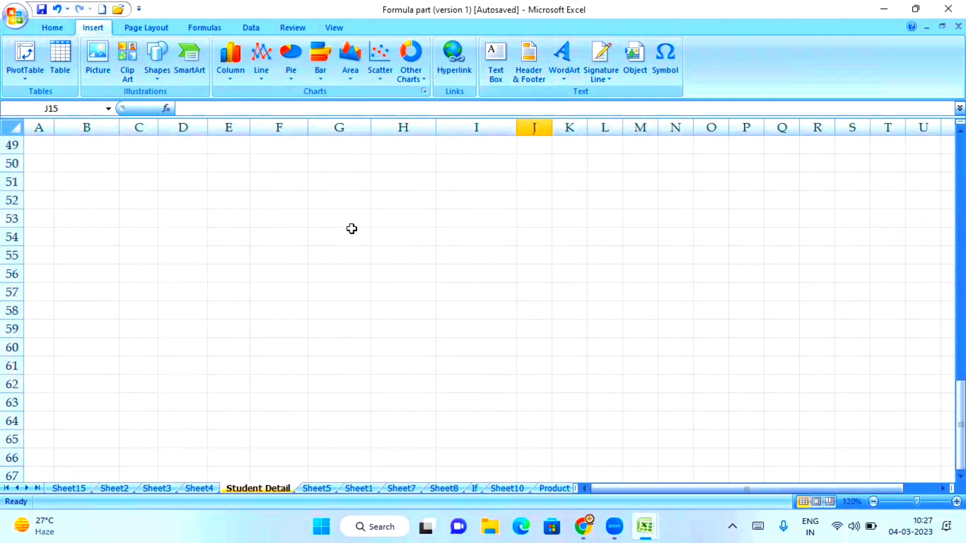
scroll(352, 230, "down", 7)
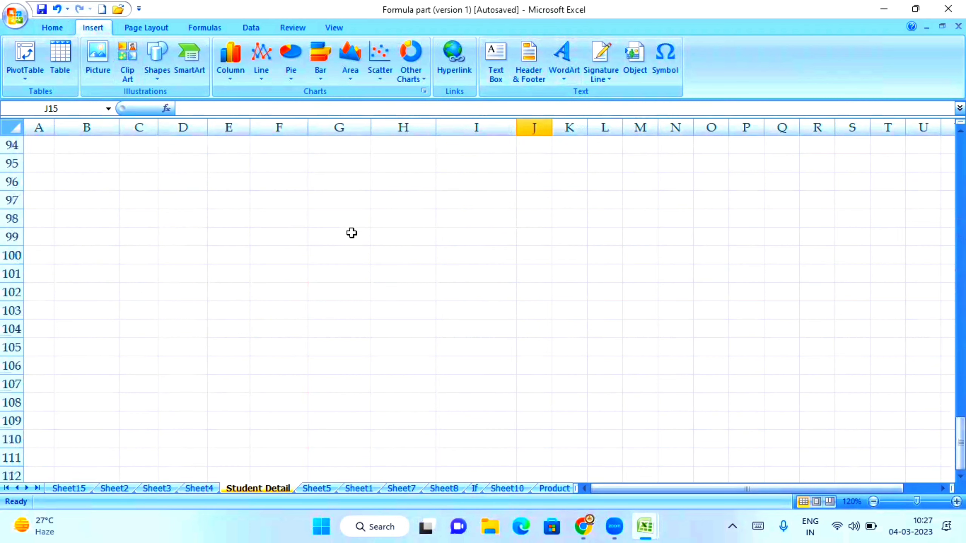
scroll(351, 232, "up", 20)
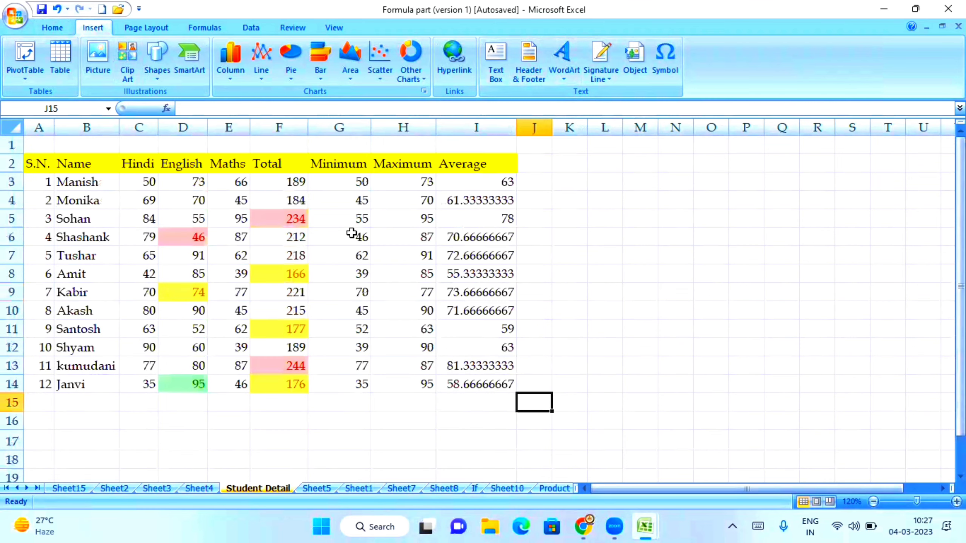
left_click(917, 501)
left_click(943, 489)
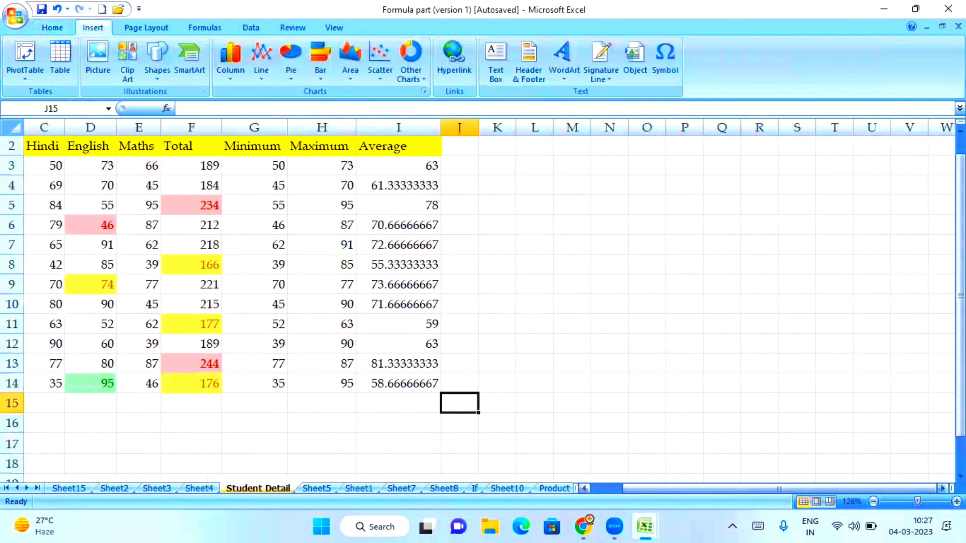
left_click_drag(791, 489, 743, 489)
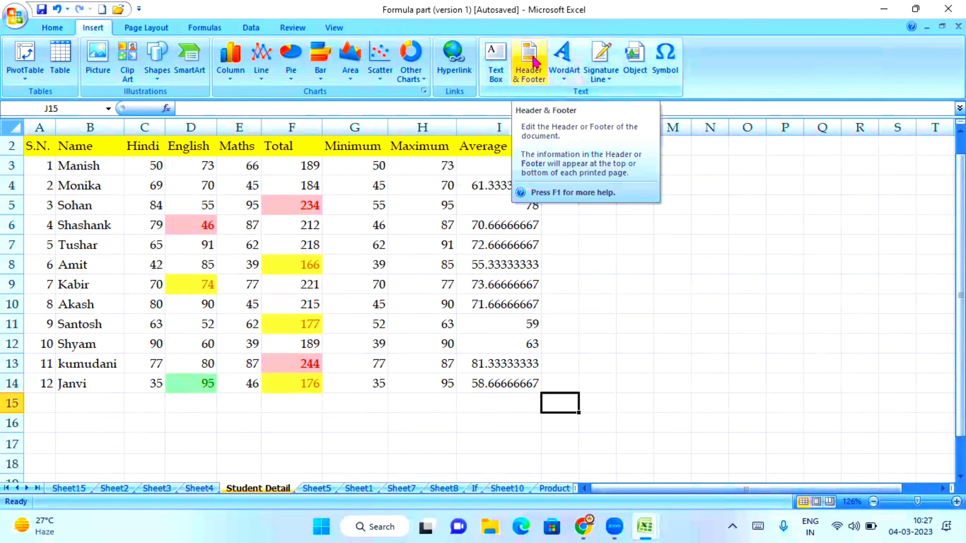
left_click(529, 73)
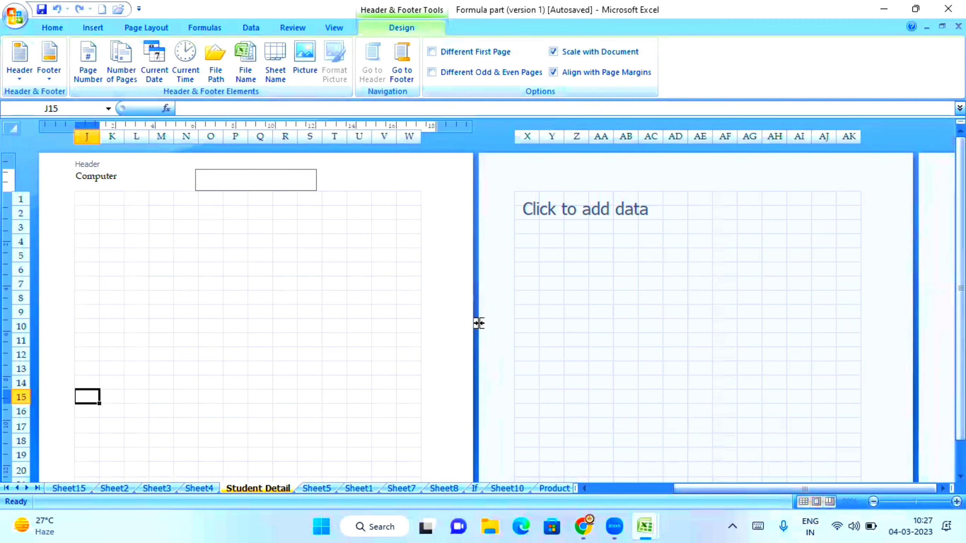
left_click_drag(860, 493, 571, 471)
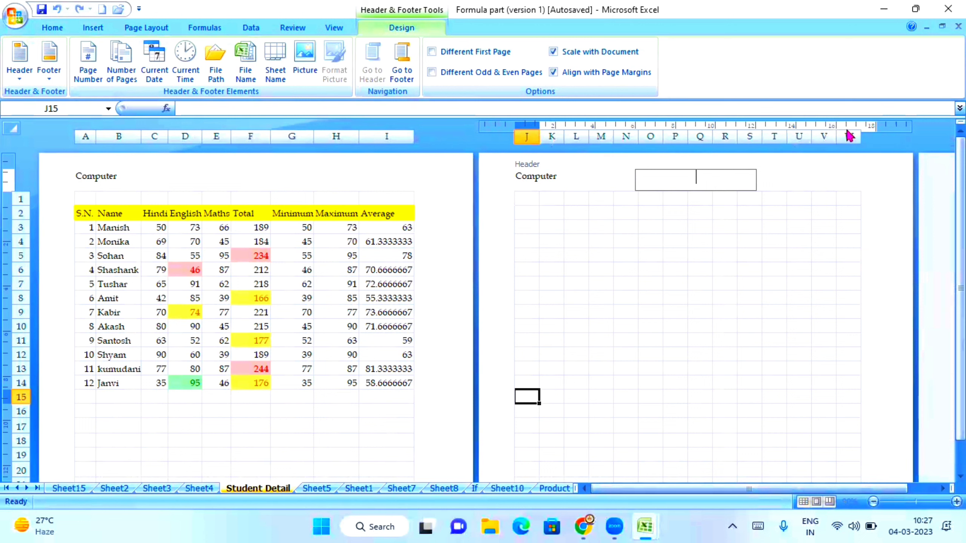
left_click(943, 489)
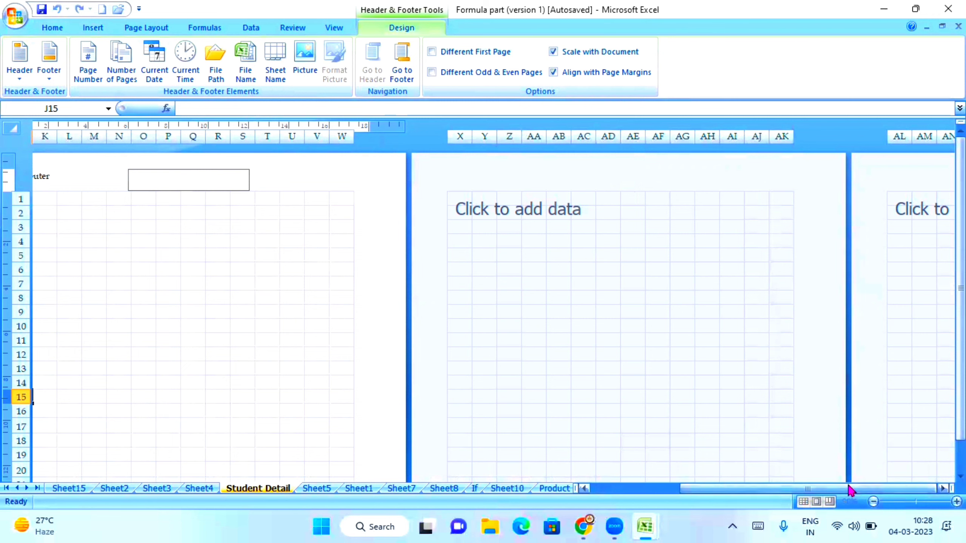
left_click_drag(848, 488, 478, 474)
left_click(249, 410)
scroll(249, 410, "down", 10)
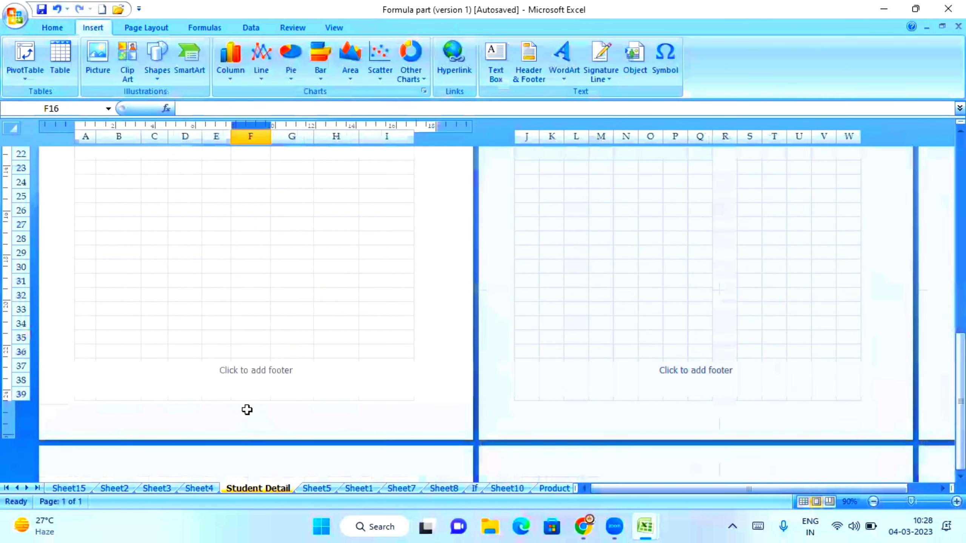
scroll(247, 414, "up", 10)
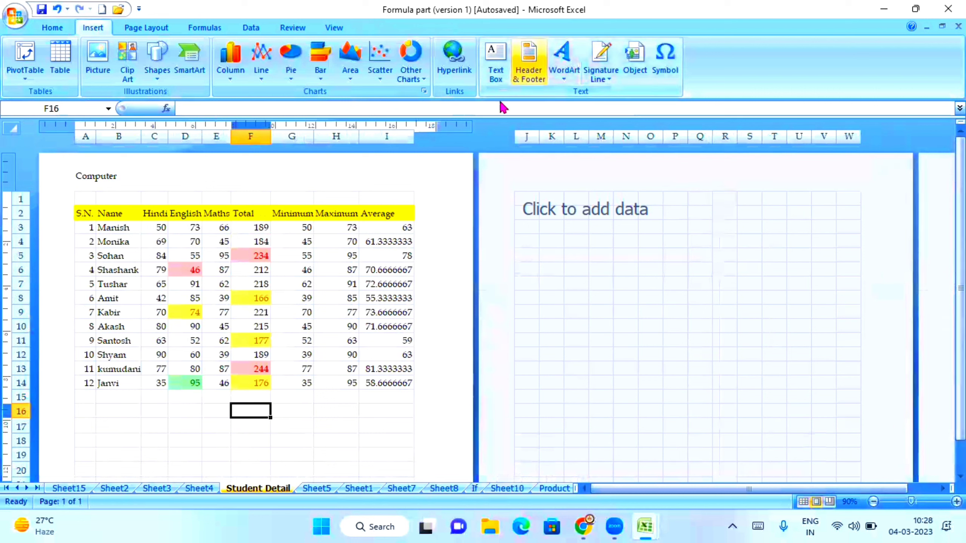
left_click(111, 175)
left_click(244, 185)
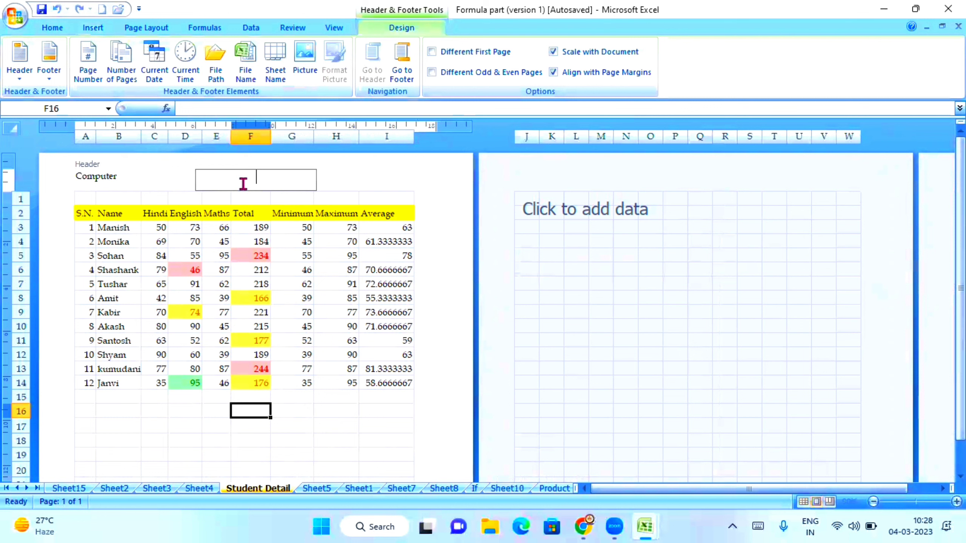
left_click(408, 183)
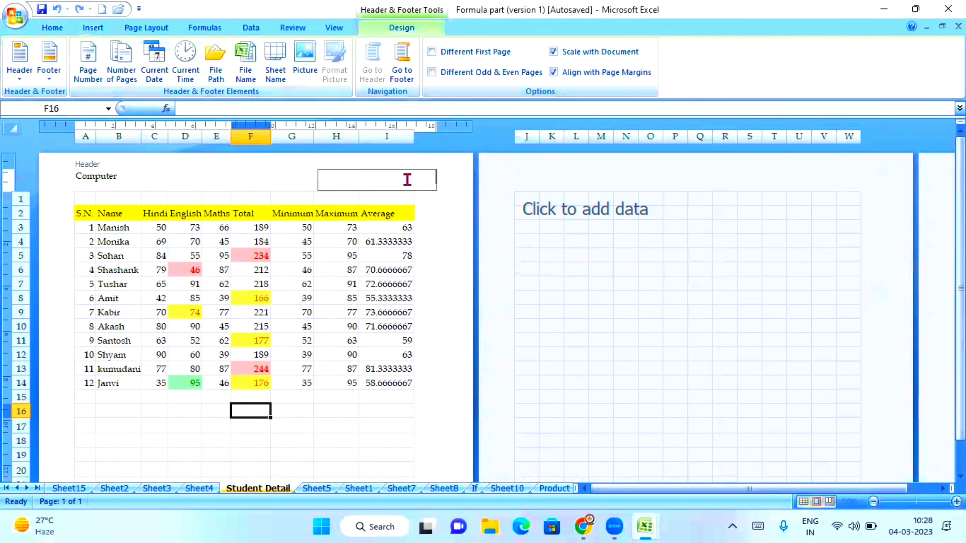
left_click(304, 255)
scroll(304, 262, "down", 10)
scroll(304, 271, "down", 1)
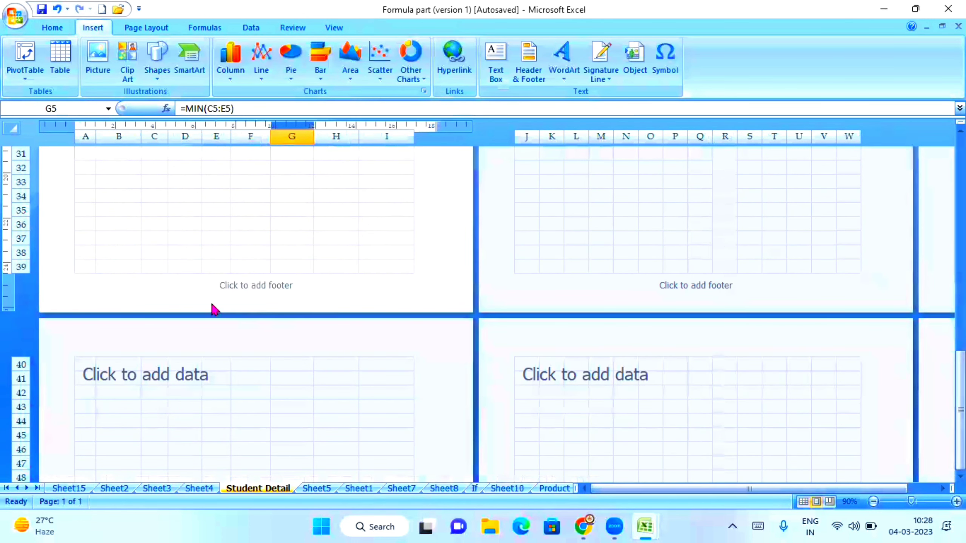
left_click(150, 287)
left_click(232, 285)
left_click(363, 286)
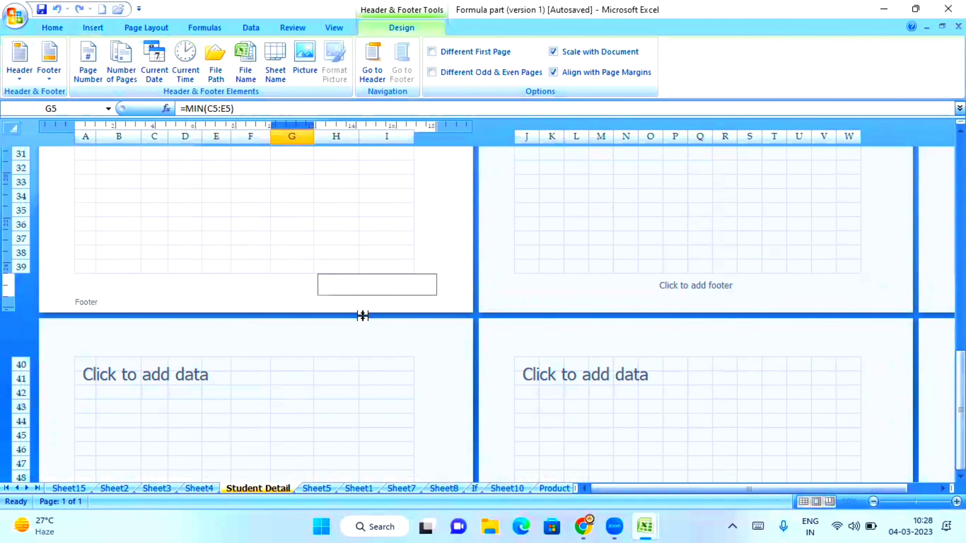
left_click_drag(960, 383, 960, 165)
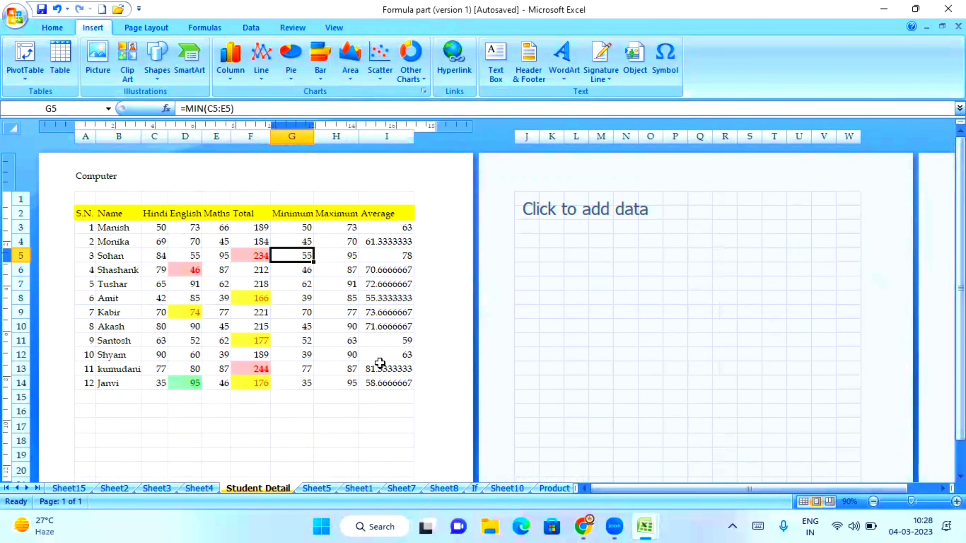
left_click(341, 31)
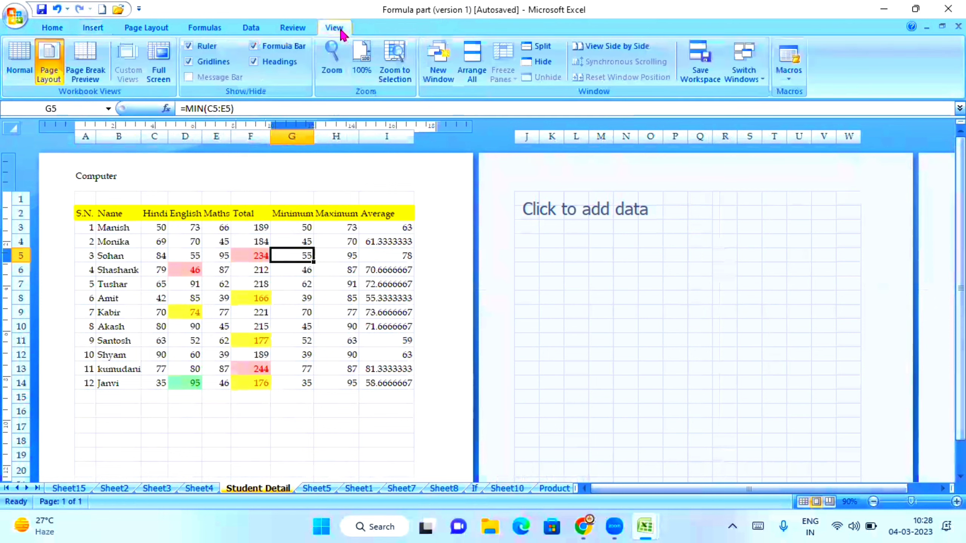
Step: Switch the Student Detail sheet from Page Layout to Normal view
left_click(16, 64)
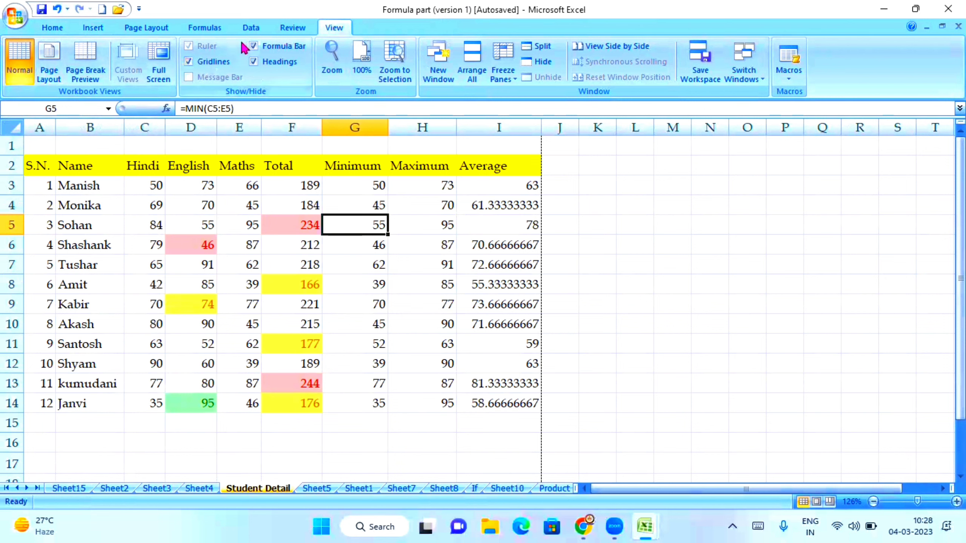
left_click(93, 28)
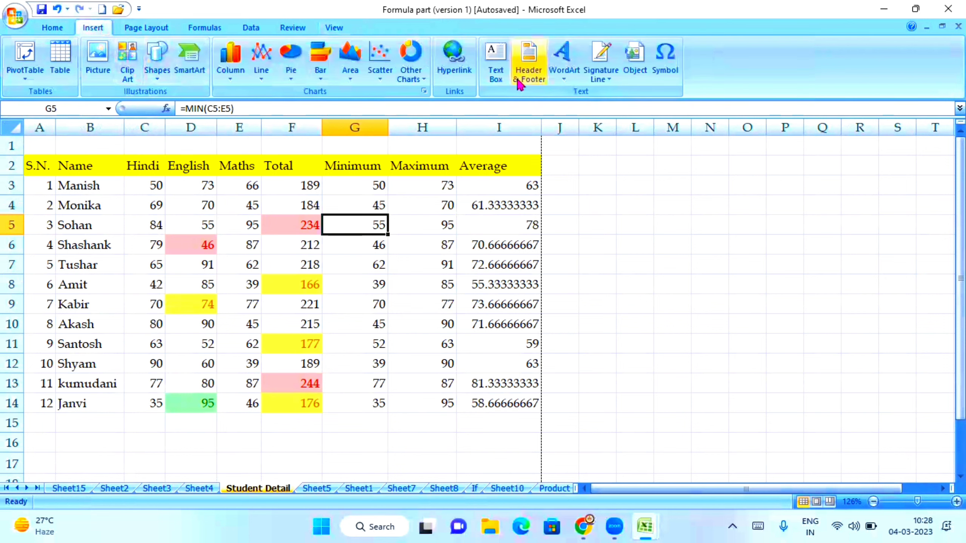
Step: Replace the left page header text 'Computer' with 'Student'
left_click(528, 61)
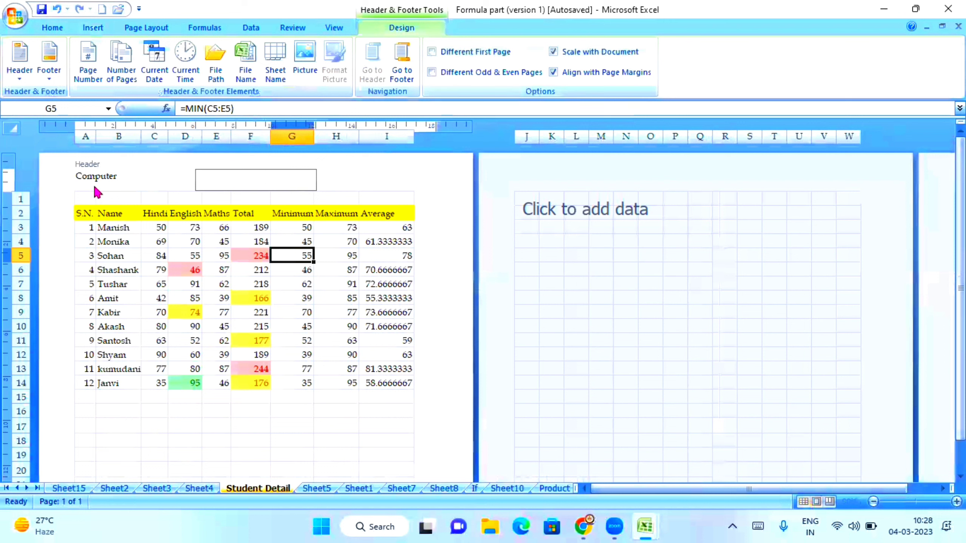
left_click(137, 174)
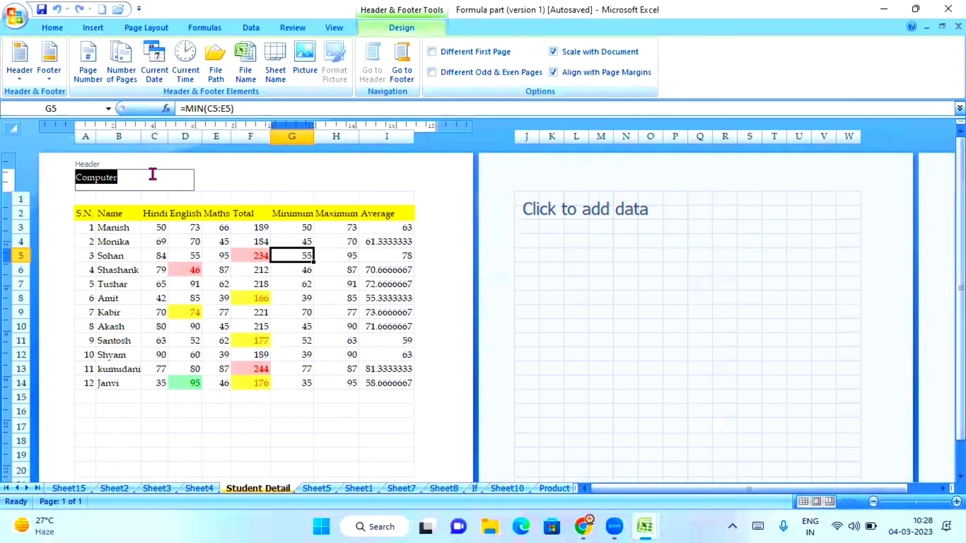
key("Delete")
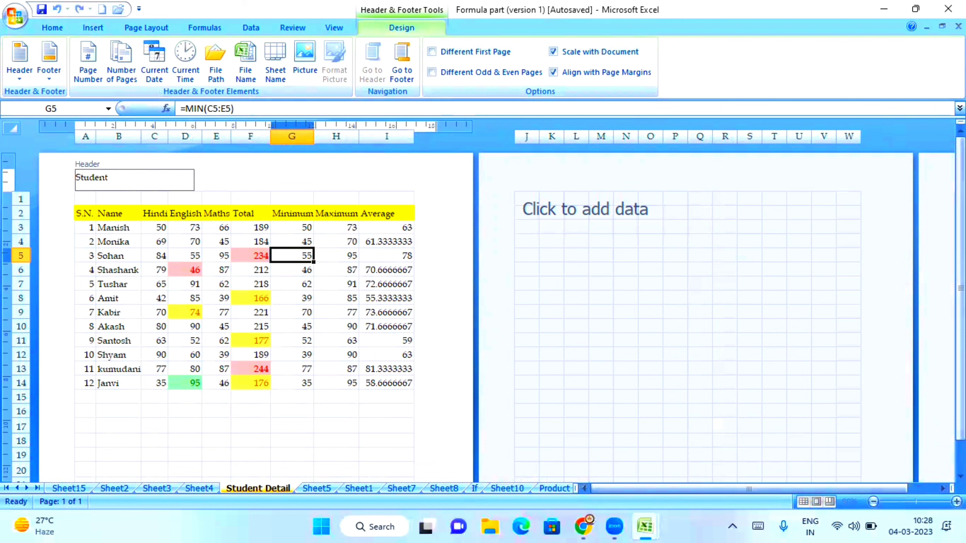
left_click(327, 357)
Step: Return the Student Detail sheet to the Normal grid view
left_click(956, 502)
scroll(525, 308, "up", 2)
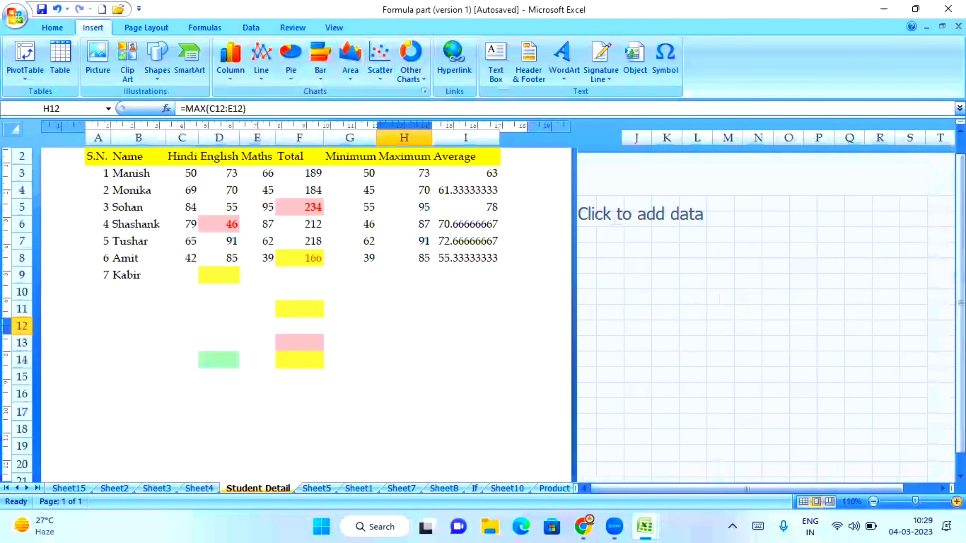
scroll(525, 309, "up", 2)
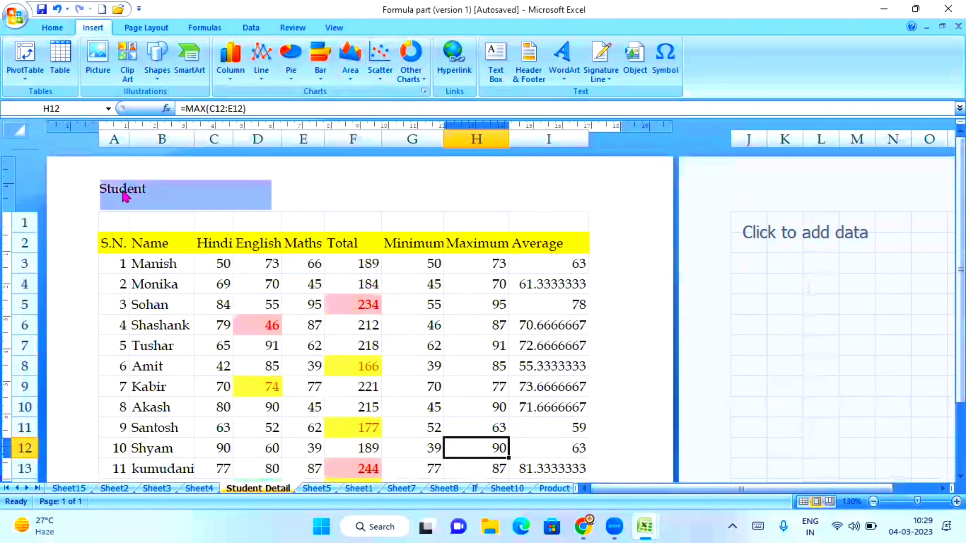
left_click(368, 342)
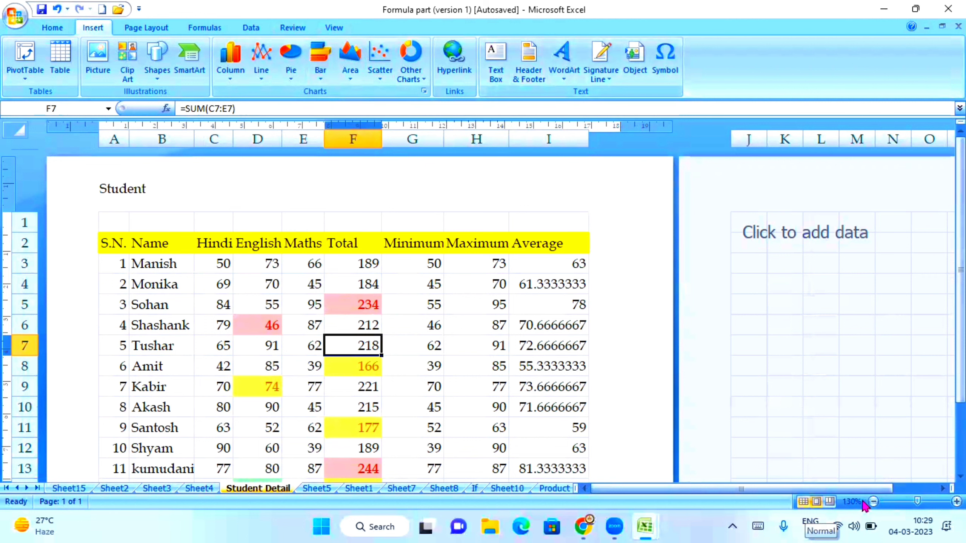
left_click(804, 502)
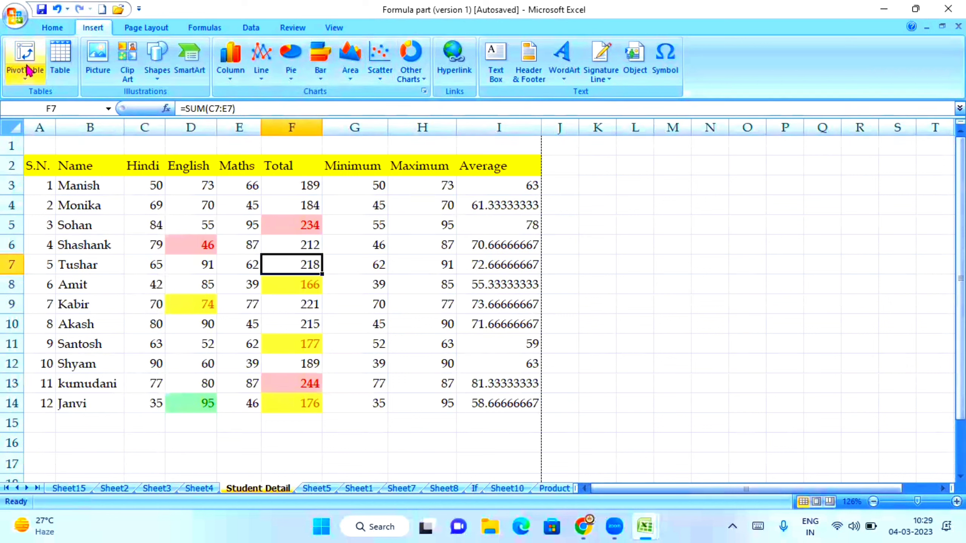
left_click(15, 17)
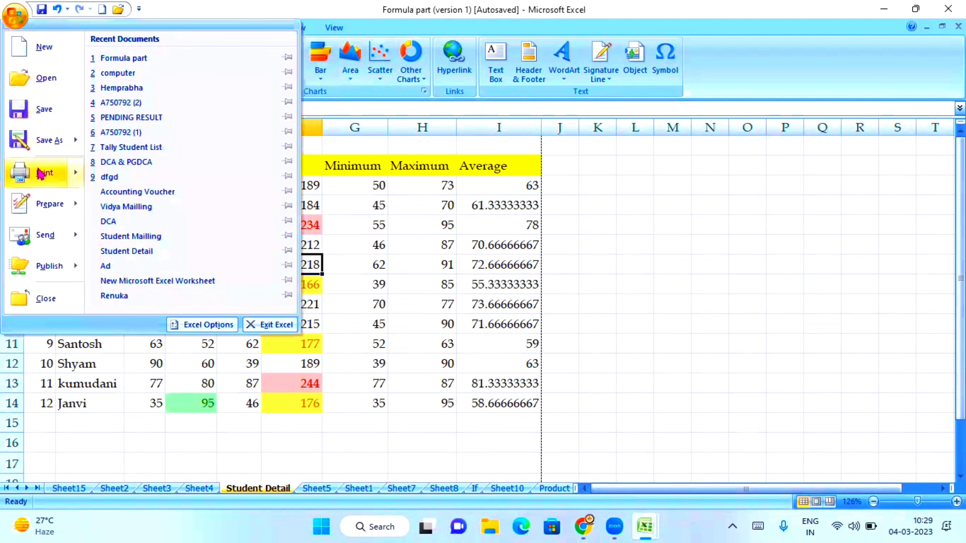
mouse_move(38, 174)
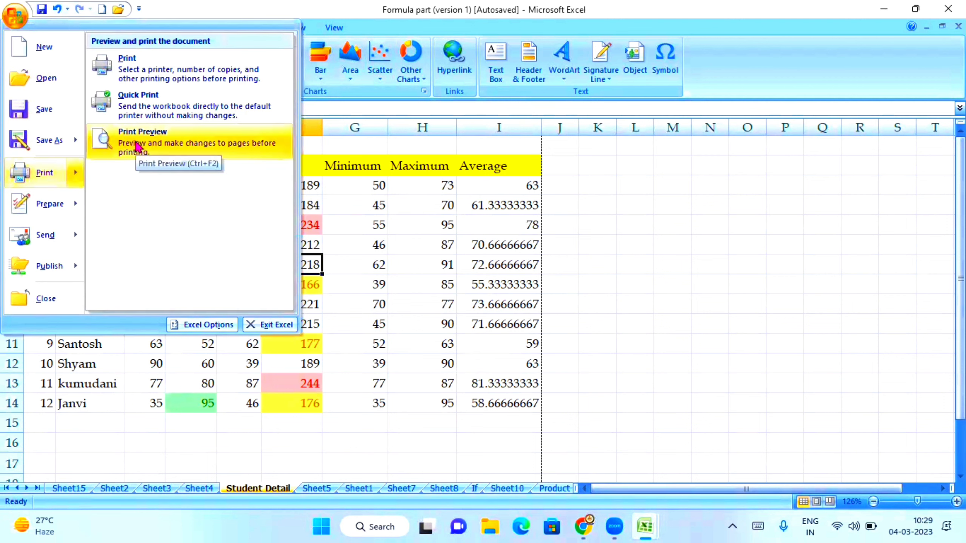
left_click(137, 146)
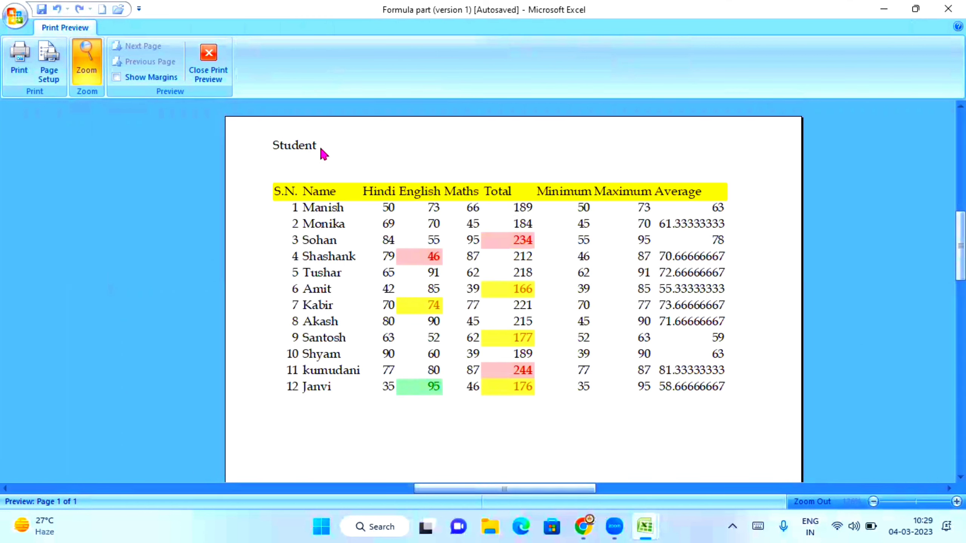
left_click(208, 61)
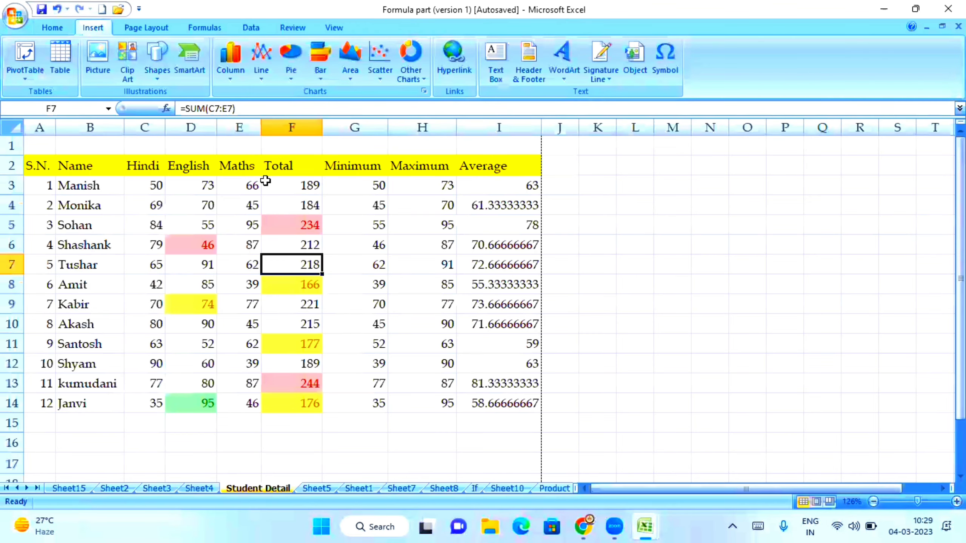
Step: Open the Student Detail page layout and select the 'Student' header text
left_click(539, 65)
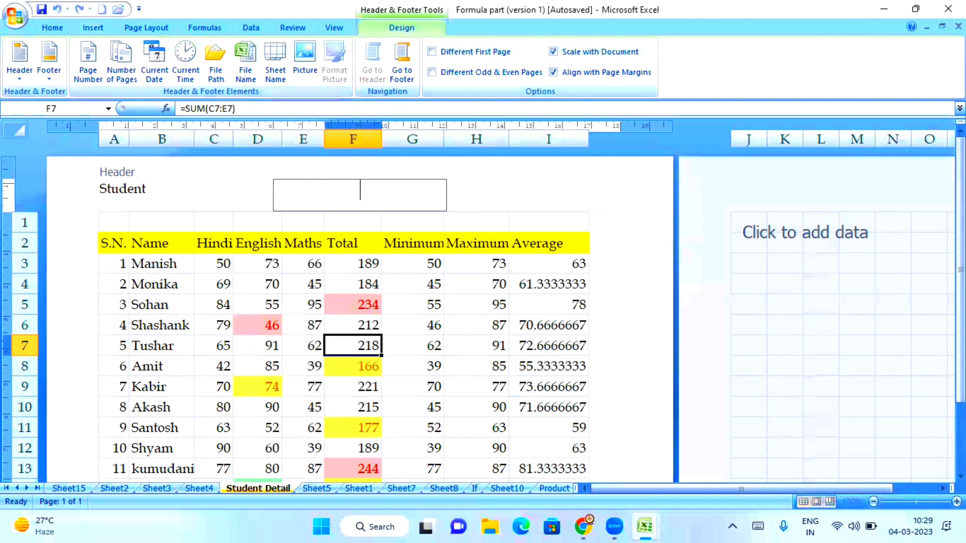
left_click_drag(961, 274, 960, 343)
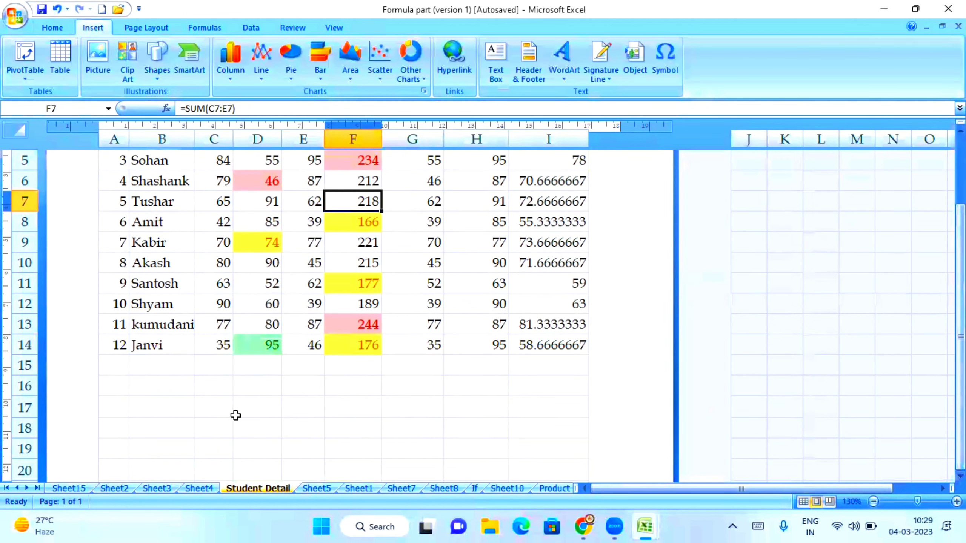
scroll(273, 346, "down", 2)
scroll(273, 346, "down", 8)
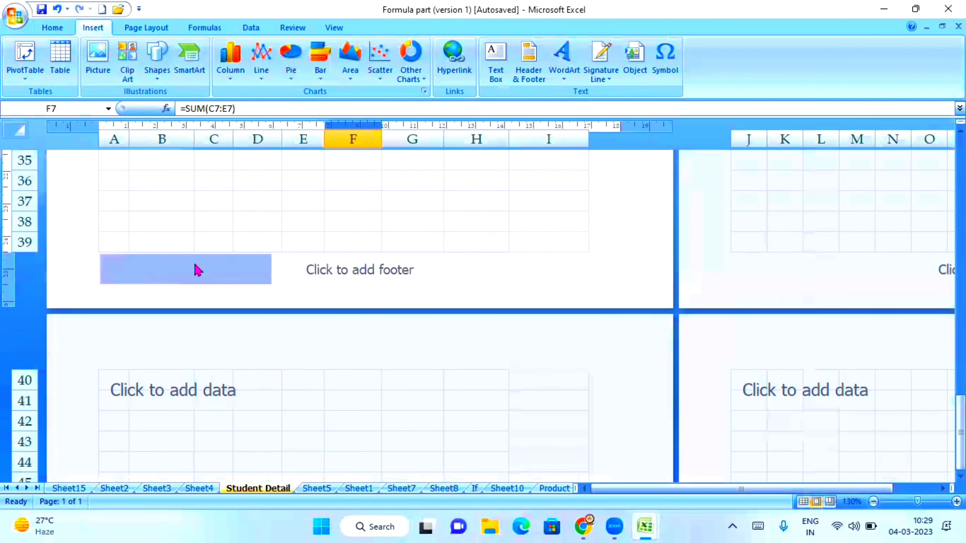
scroll(452, 190, "up", 9)
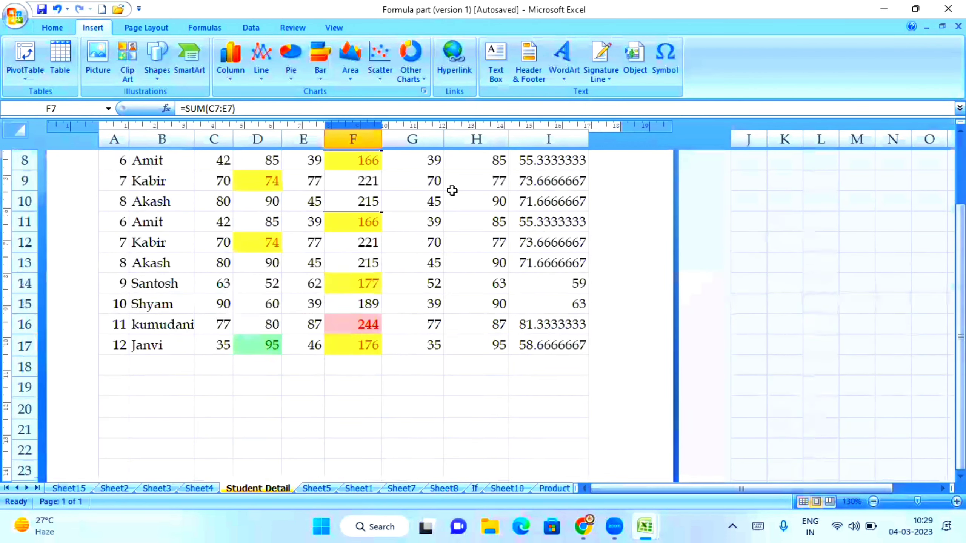
scroll(452, 191, "up", 3)
left_click(188, 194)
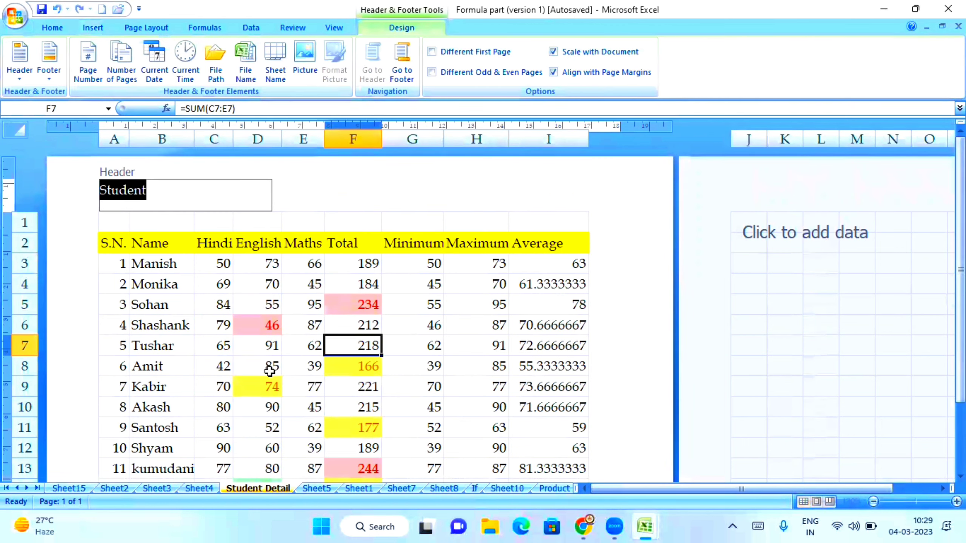
left_click(259, 305)
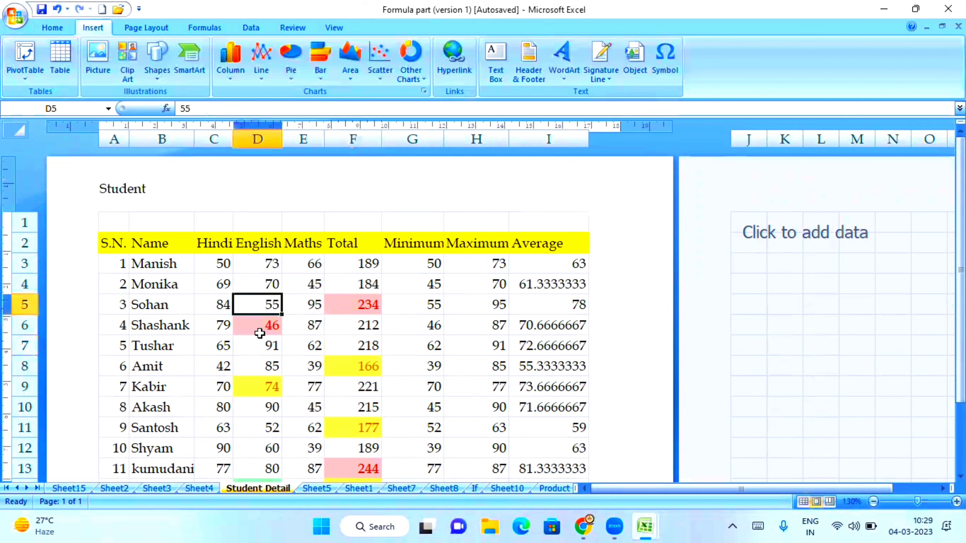
Step: Scroll down to the empty page footer and click into its left section
scroll(379, 323, "down", 5)
scroll(380, 323, "down", 5)
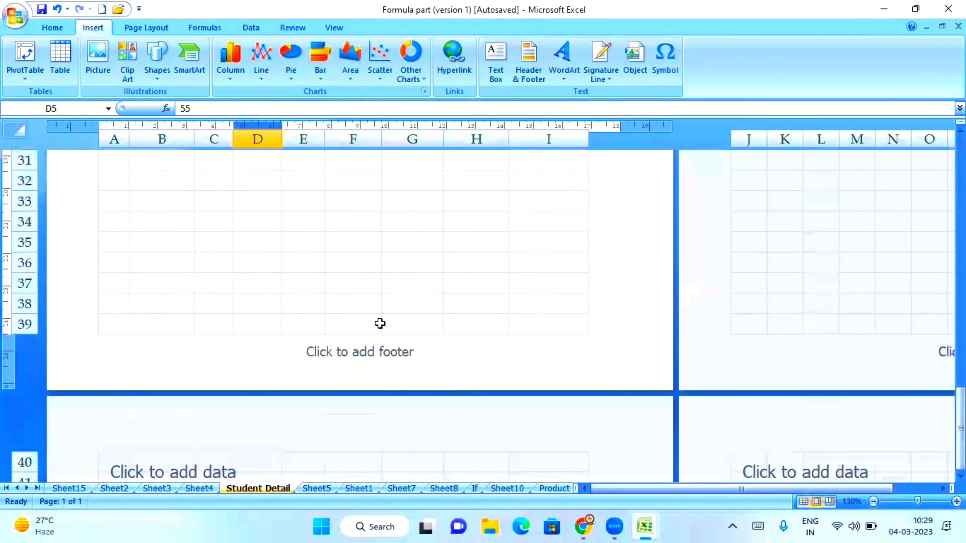
left_click(164, 352)
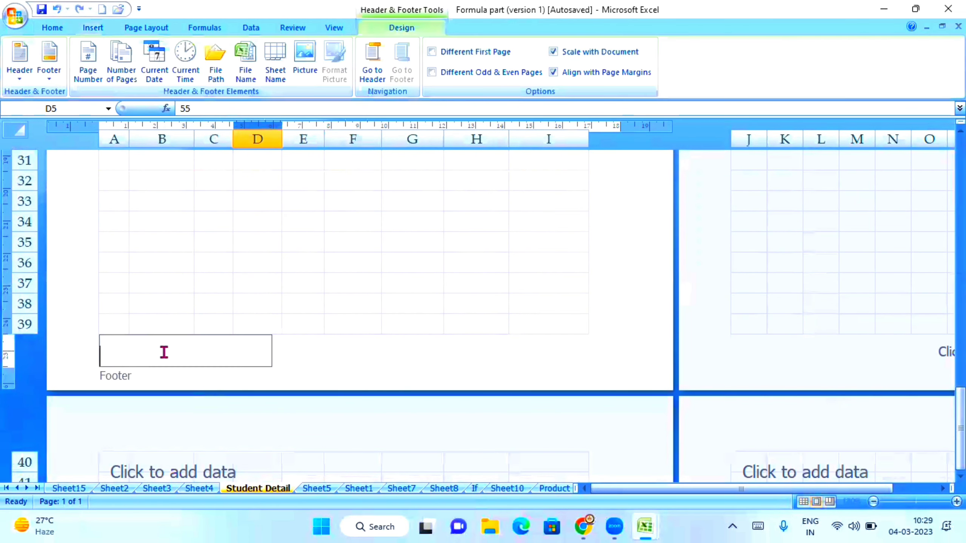
left_click(333, 211)
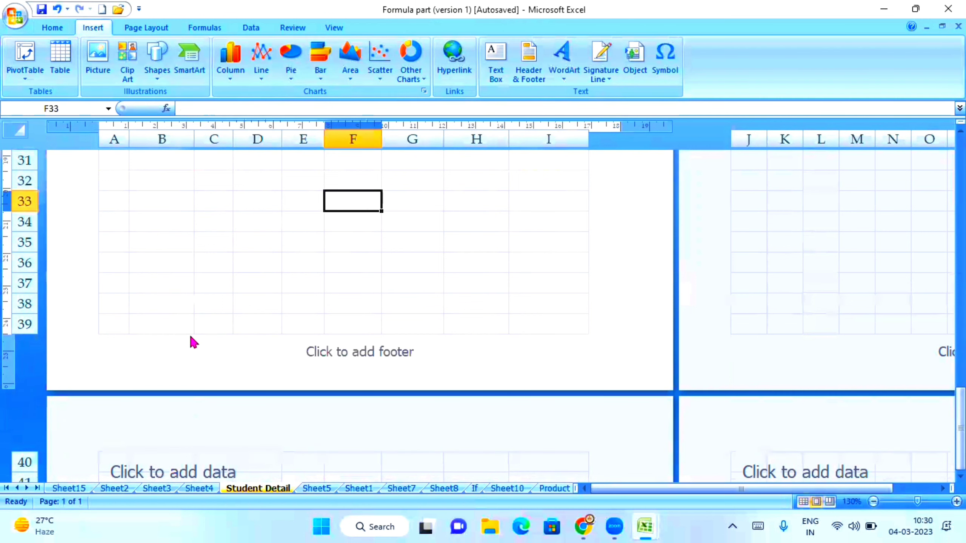
Step: Type 'Computer Institute' into the left footer section and finish footer editing
left_click(171, 362)
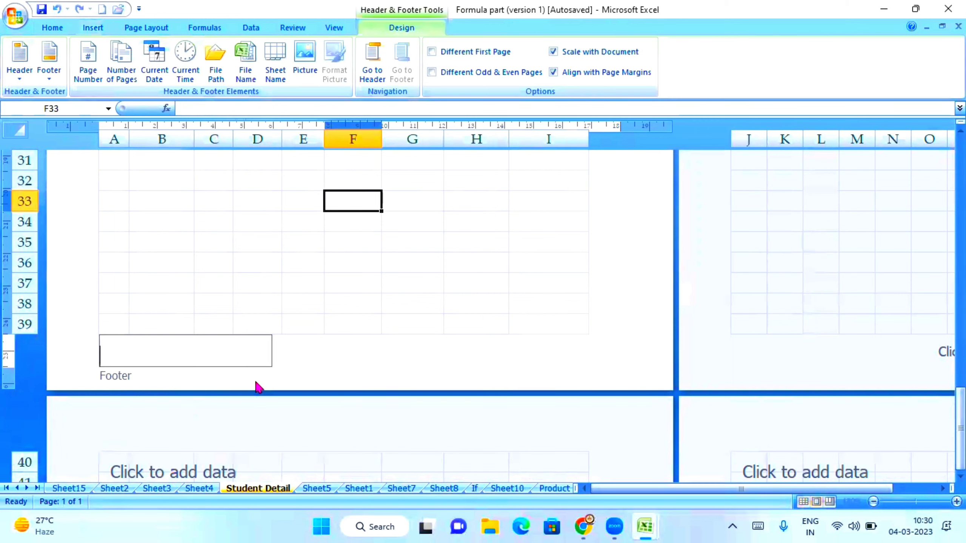
type("Computer Institute")
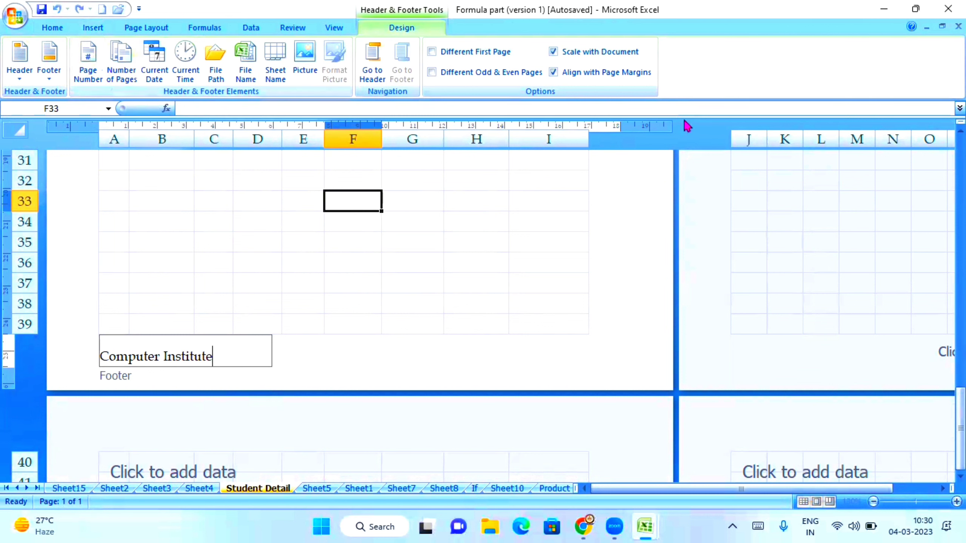
left_click(435, 254)
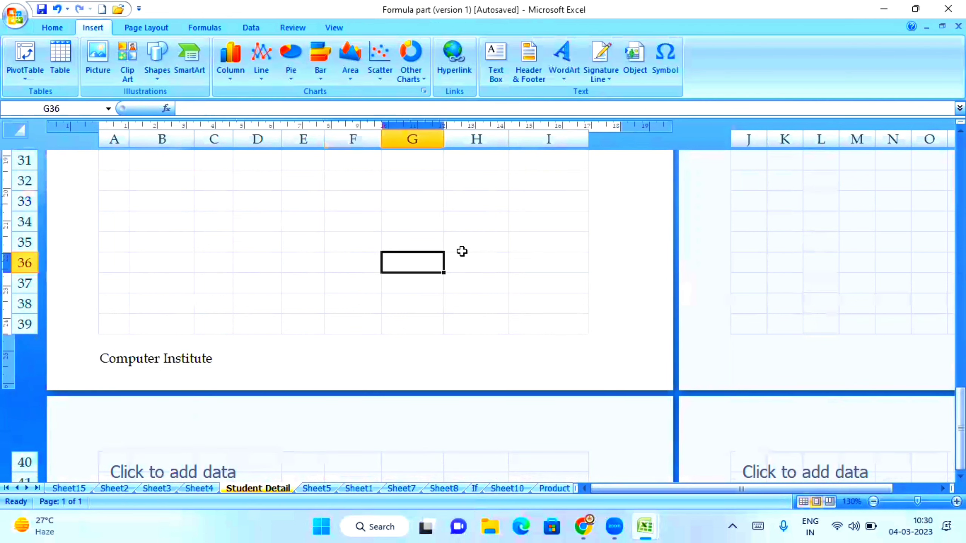
scroll(462, 252, "up", 5)
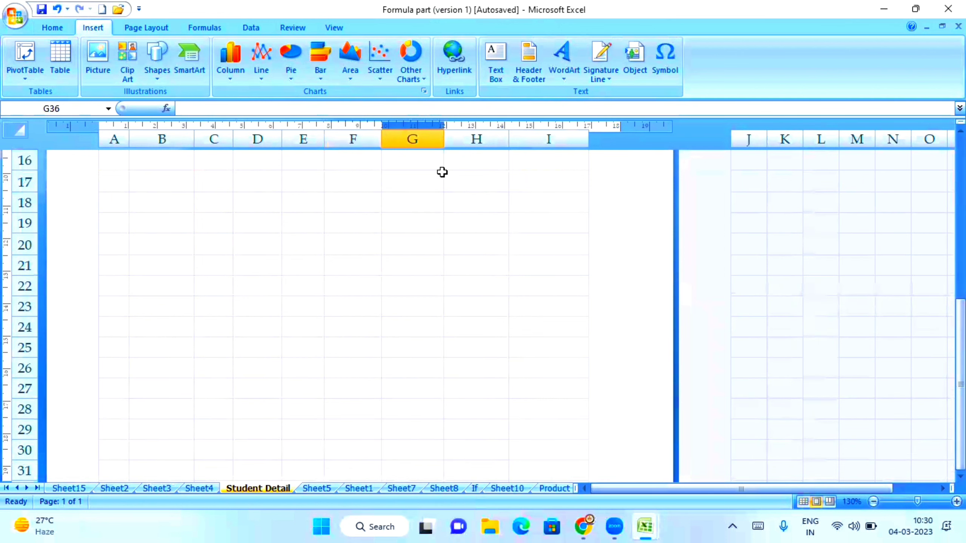
Step: Switch to Normal view, then print-preview the page to check the 'Student' header and 'Computer Institute' footer
left_click(334, 27)
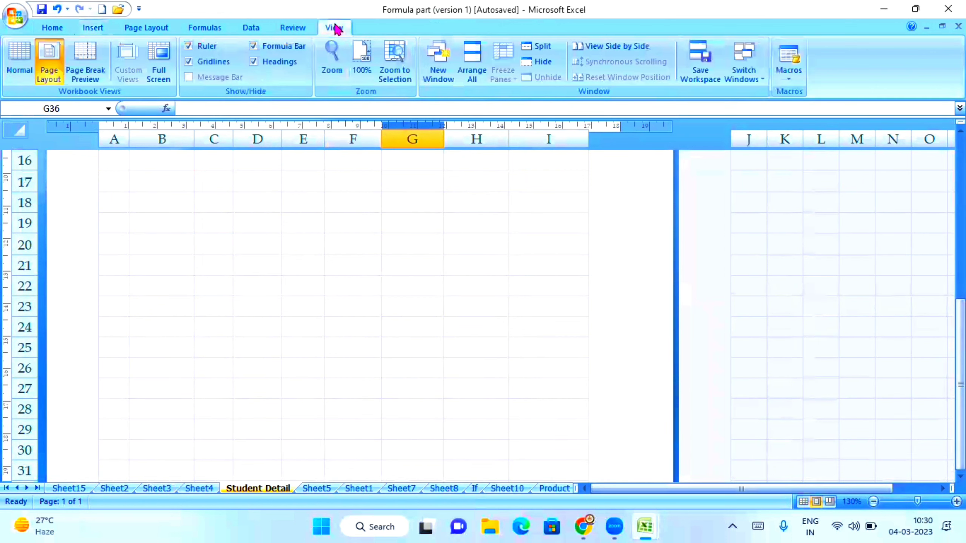
left_click(19, 68)
left_click(14, 15)
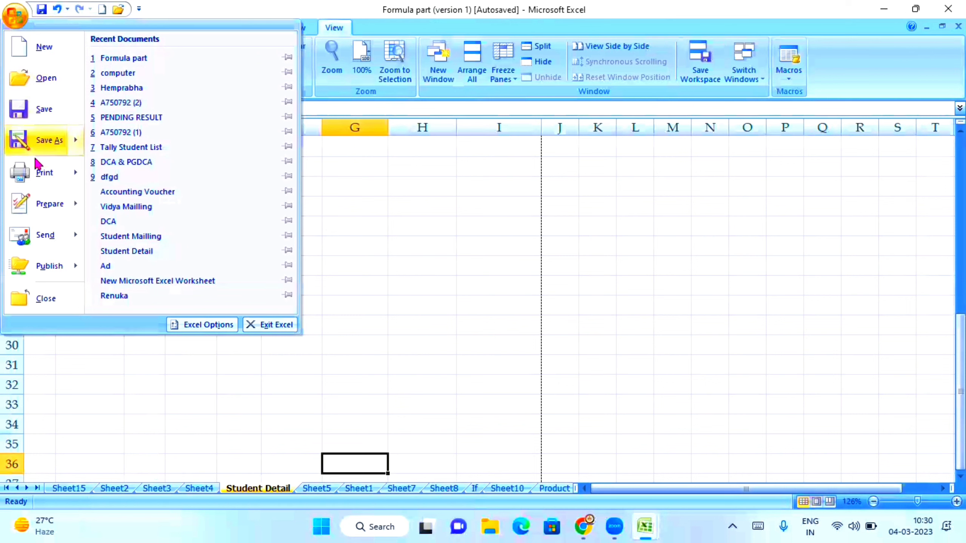
mouse_move(41, 171)
left_click(151, 146)
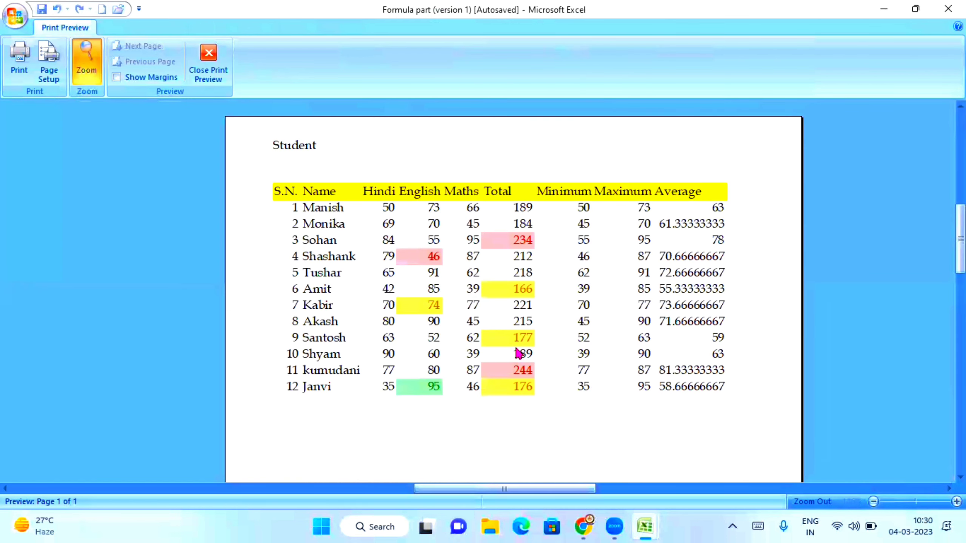
scroll(517, 352, "down", 8)
scroll(510, 386, "down", 3)
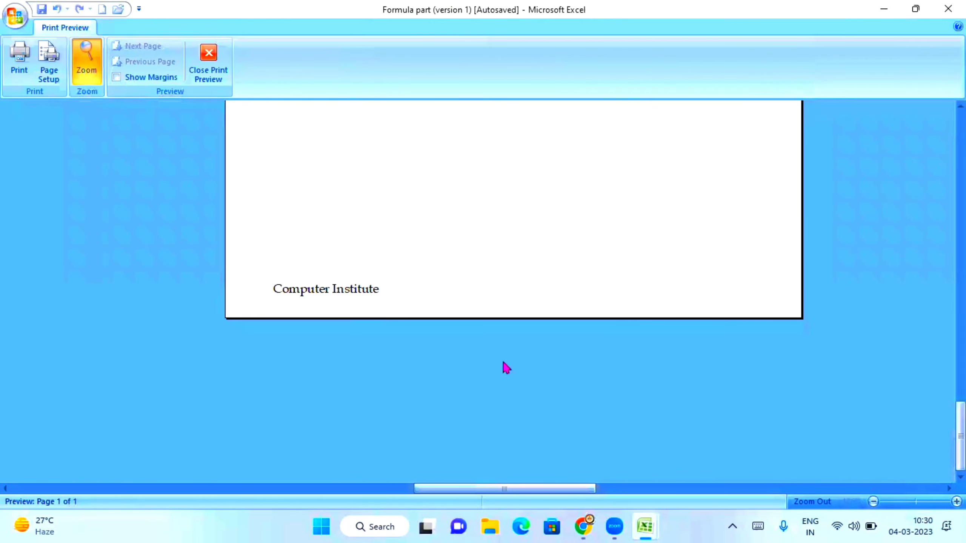
left_click(208, 56)
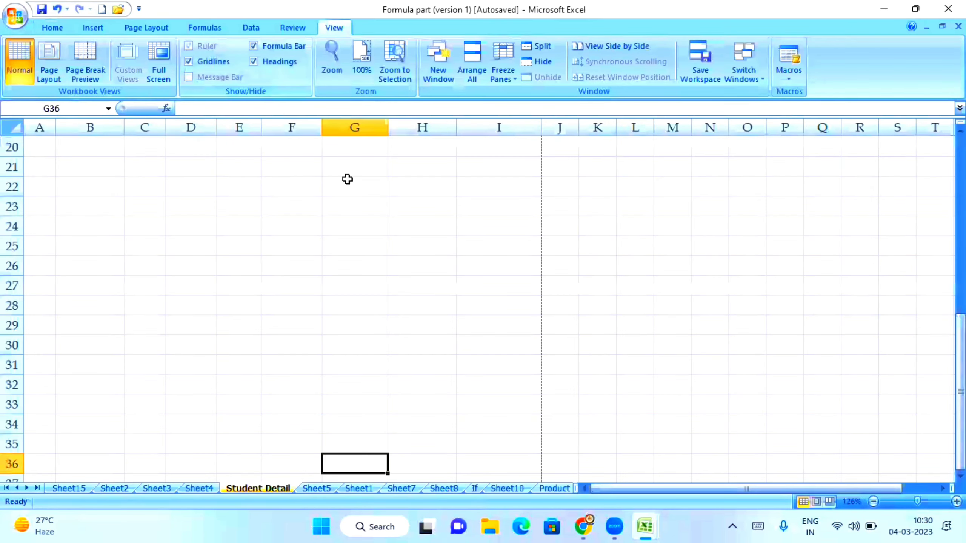
scroll(347, 179, "up", 3)
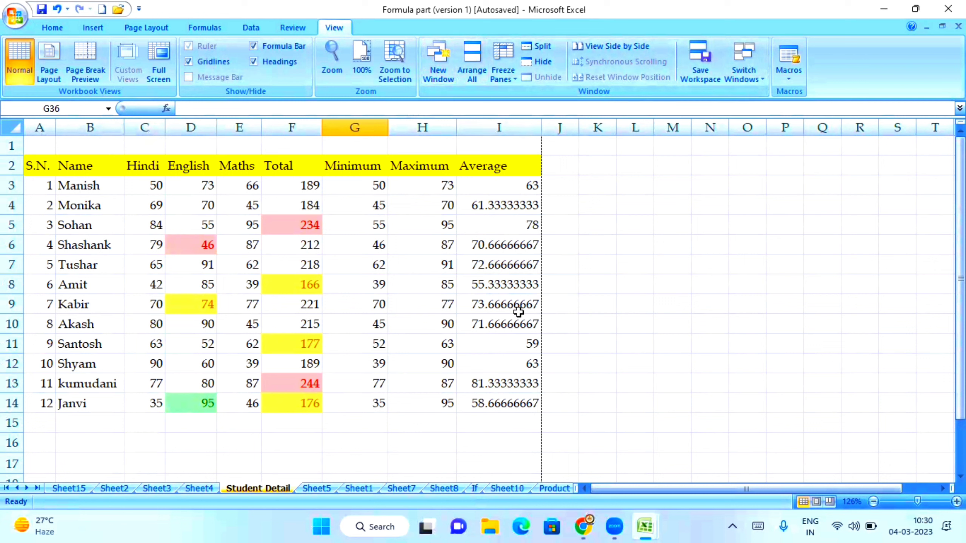
left_click(131, 30)
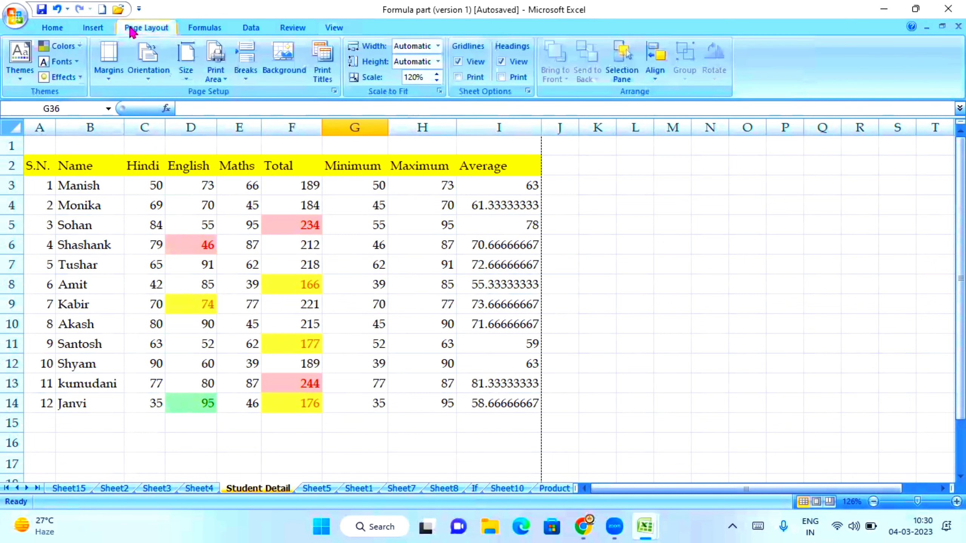
left_click(93, 28)
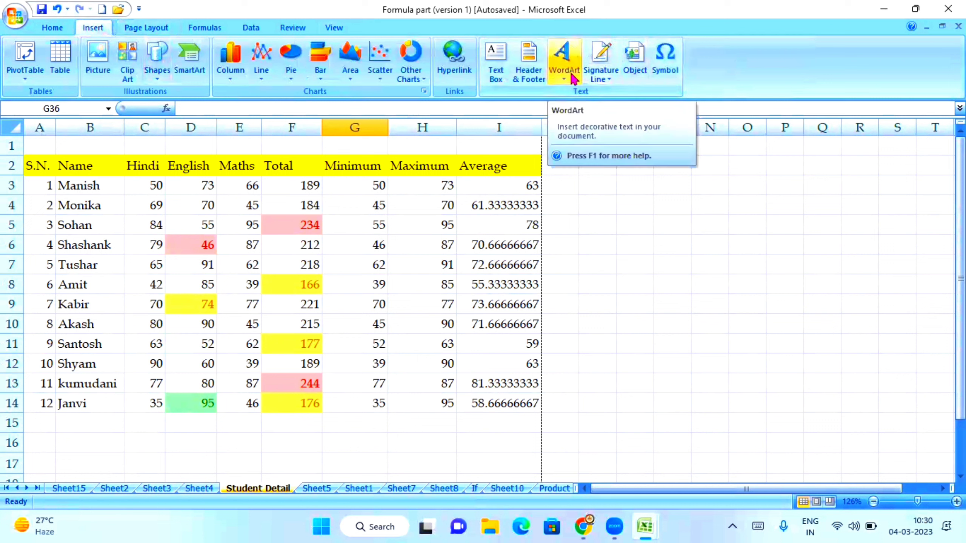
Step: Launch Microsoft Office Word 2007 from the Start menu search
left_click(321, 527)
left_click(387, 65)
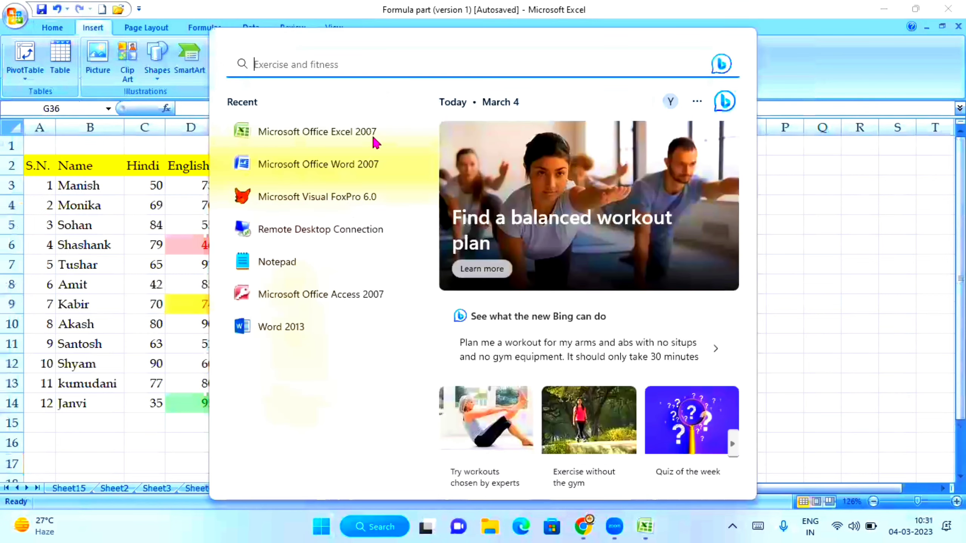
left_click(285, 167)
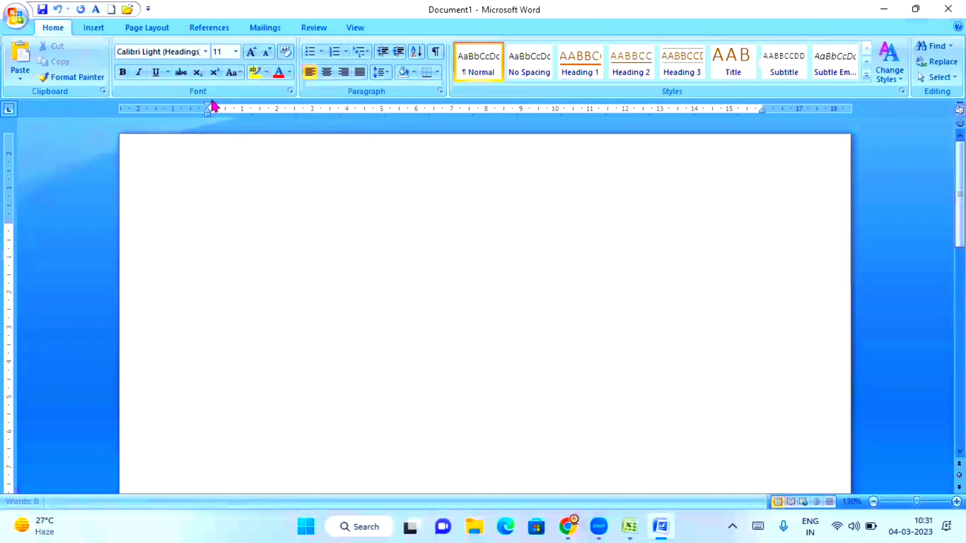
Step: Browse Word's WordArt gallery without choosing a style, then minimize Word
left_click(93, 27)
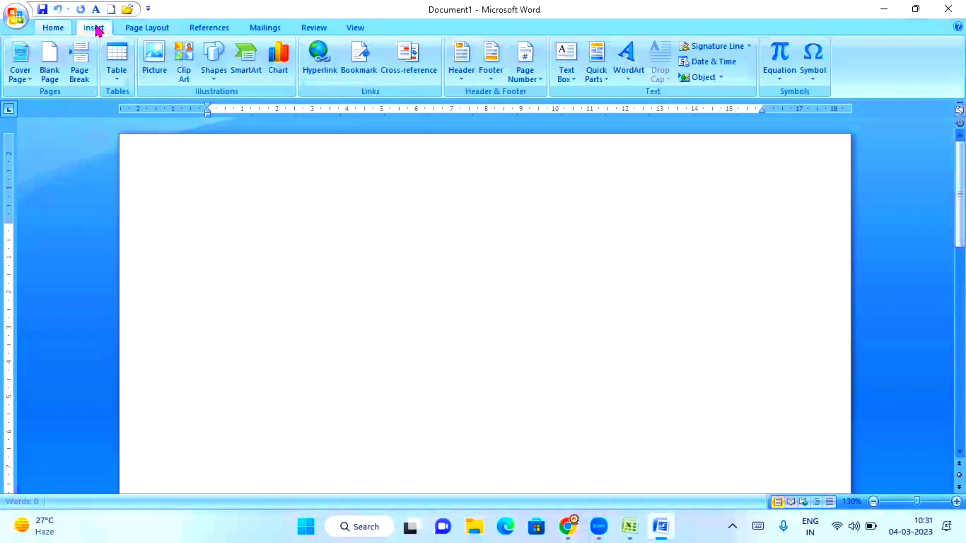
left_click(630, 78)
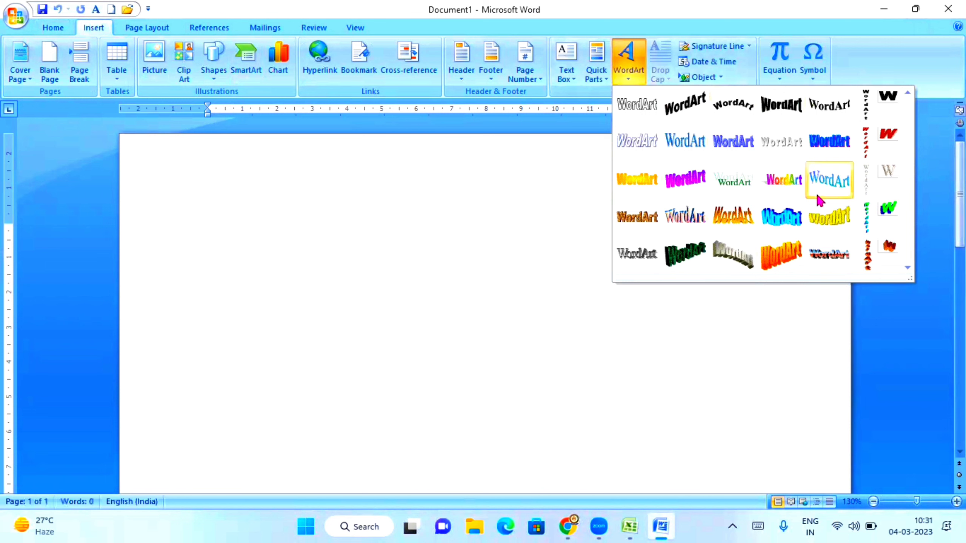
left_click(748, 343)
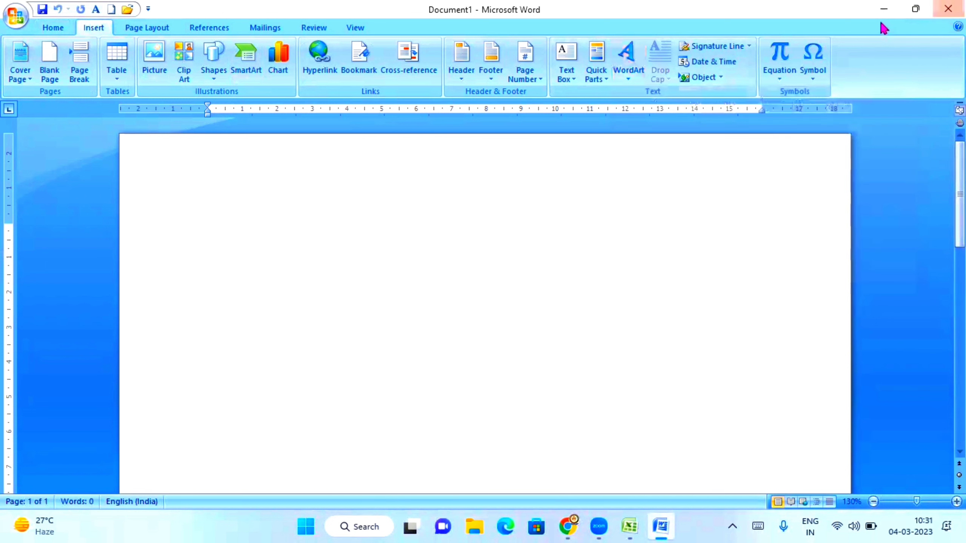
left_click(883, 9)
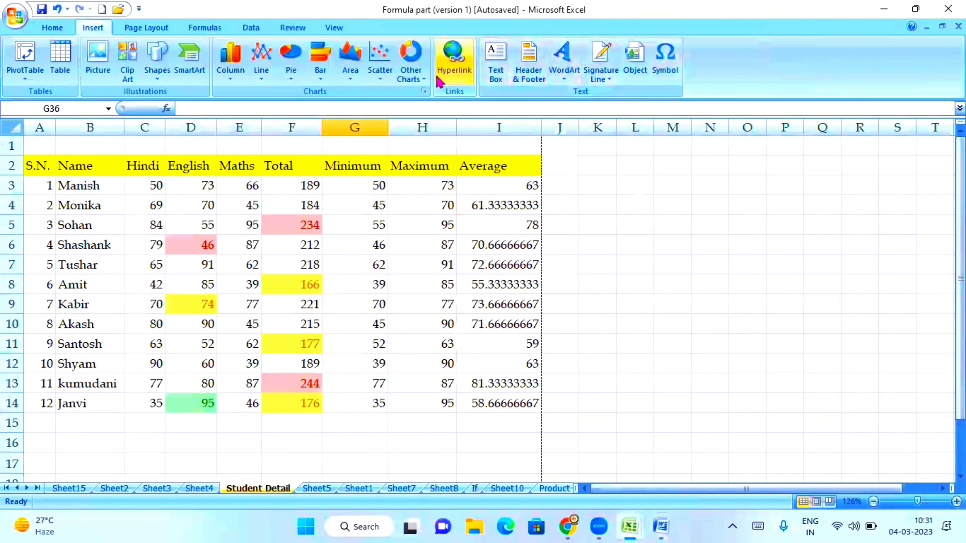
Step: Insert a gold gradient WordArt reading 'Computer' and move it right of the marks table
left_click(561, 78)
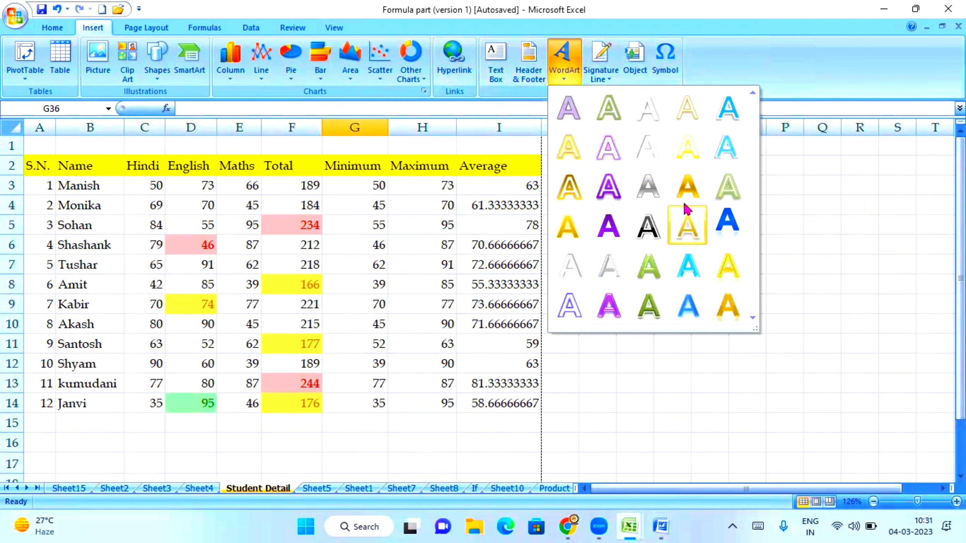
left_click(687, 185)
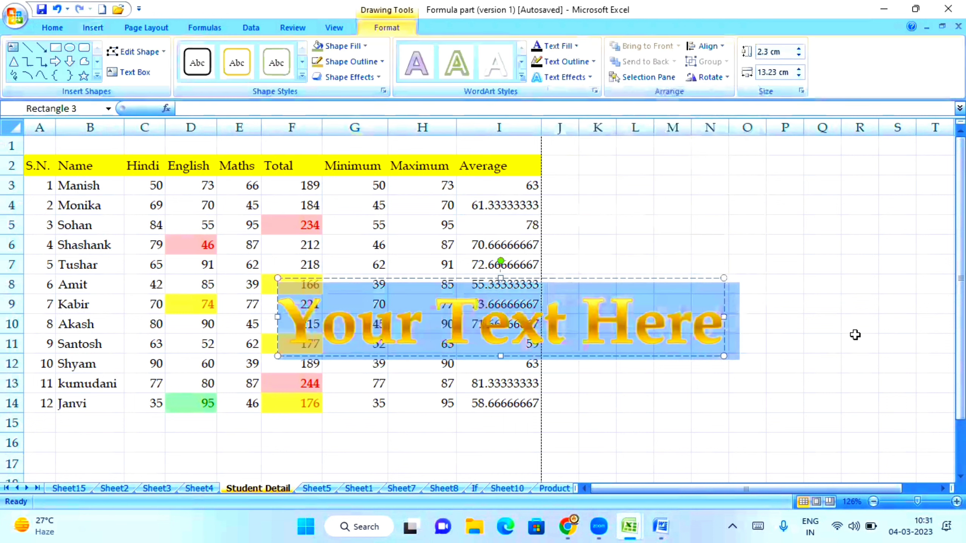
type("Computer")
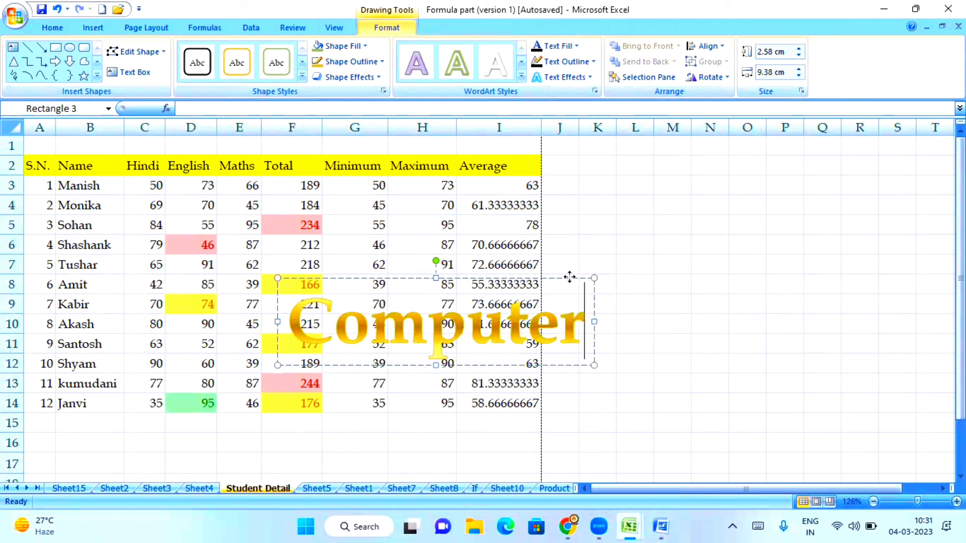
left_click_drag(568, 277, 781, 236)
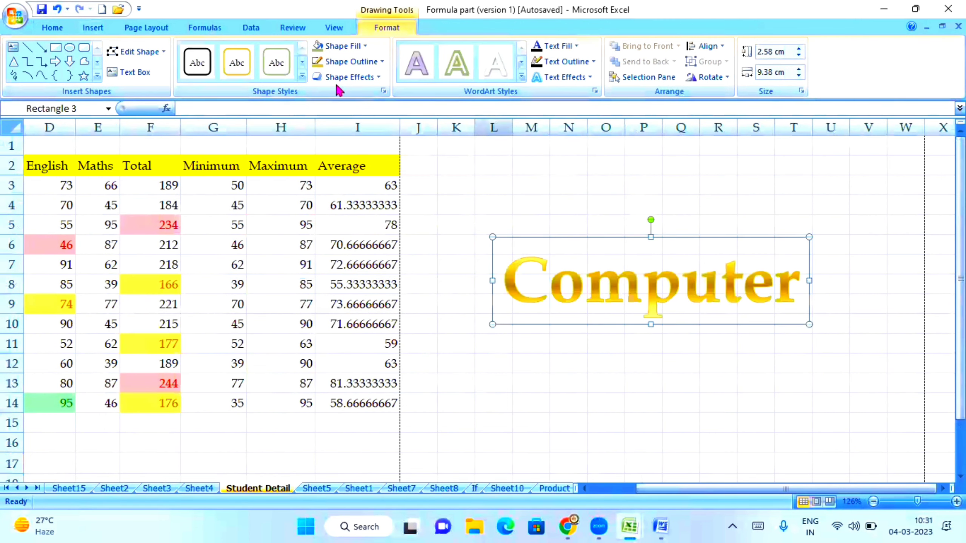
Step: Color the 'Computer' WordArt red, enlarge its box, and grow the font to 96 points
left_click(52, 28)
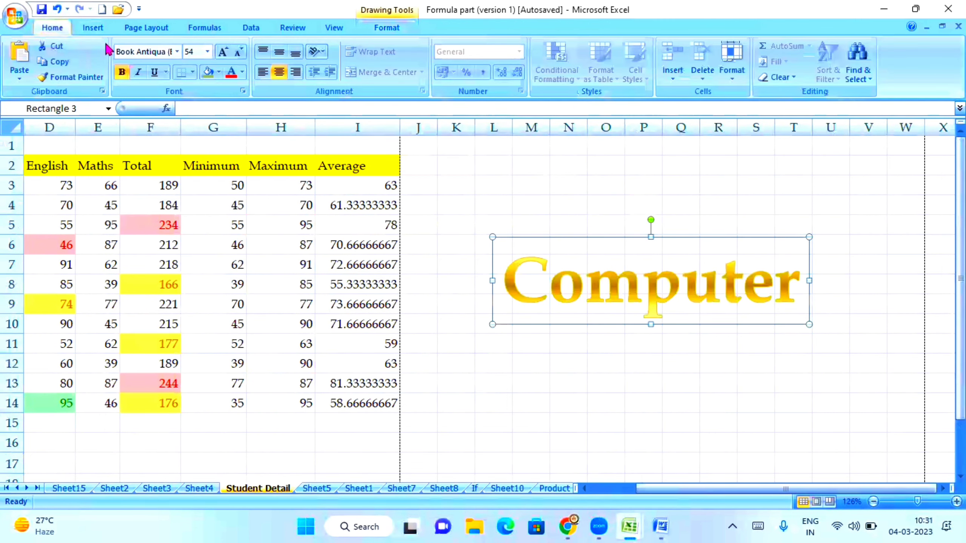
left_click(230, 76)
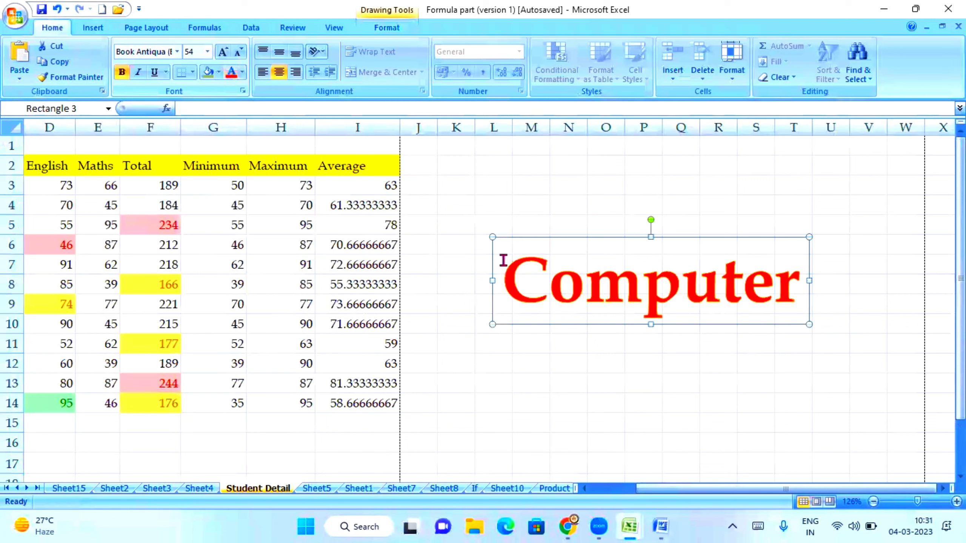
left_click_drag(806, 239, 907, 178)
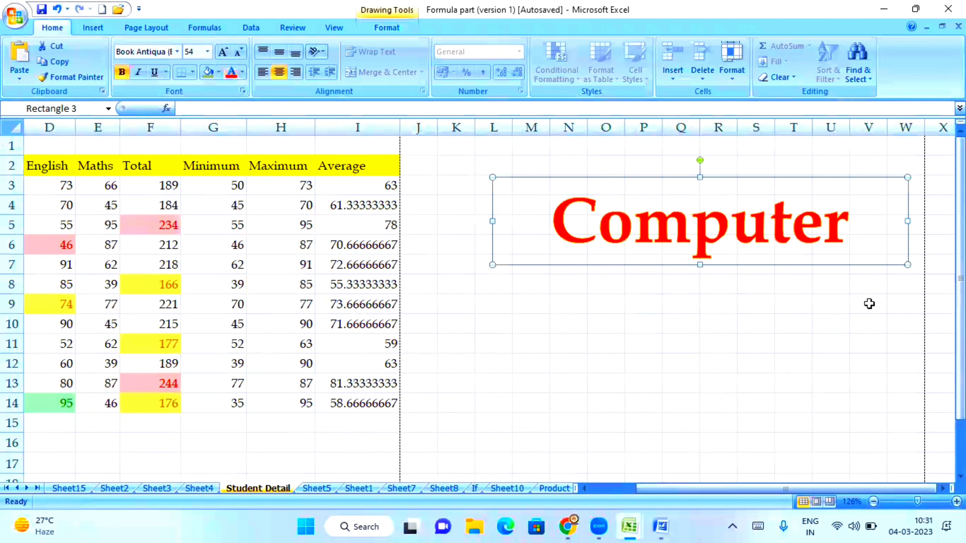
left_click(222, 52)
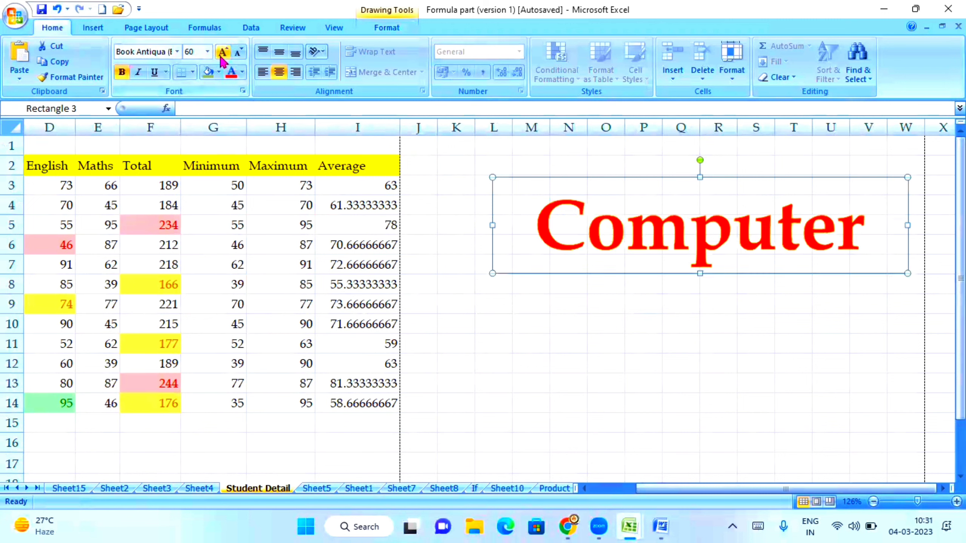
left_click(222, 52)
left_click(223, 52)
left_click(223, 52)
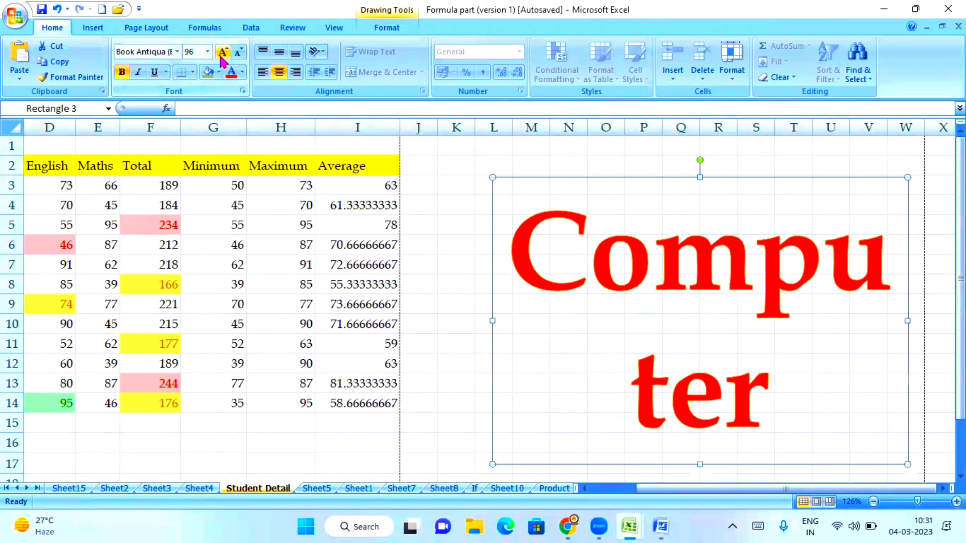
left_click(763, 173)
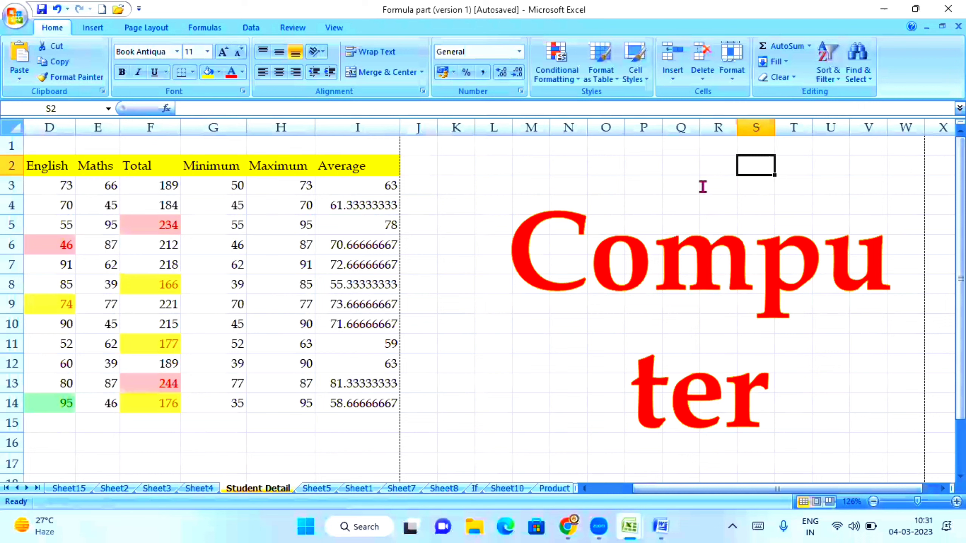
left_click(751, 178)
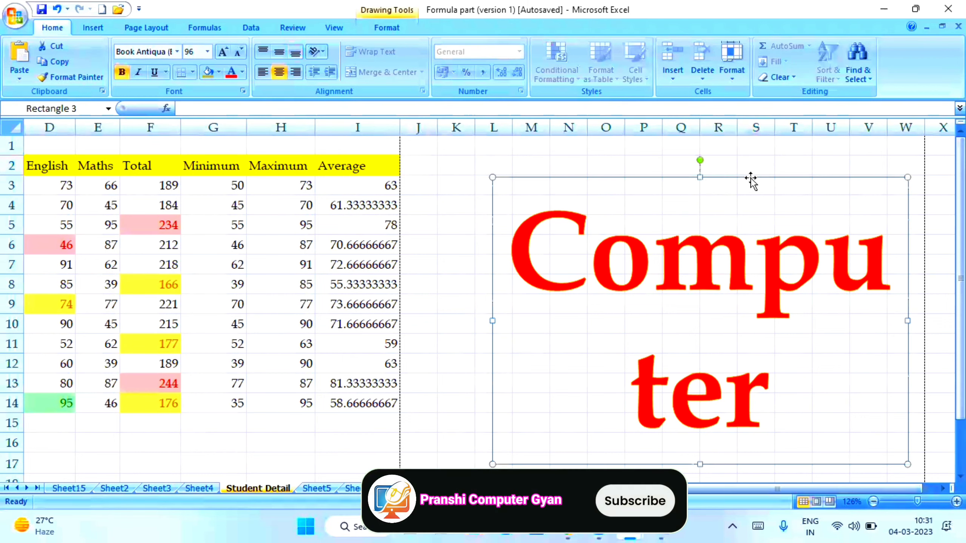
key("Delete")
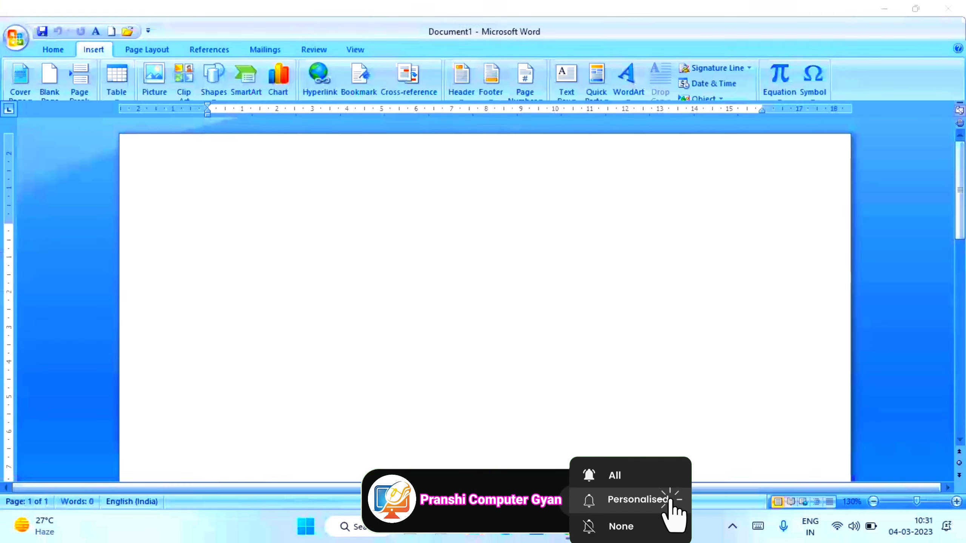
Step: Pick a WordArt style in Word and enter the text 'Computer'
left_click(628, 76)
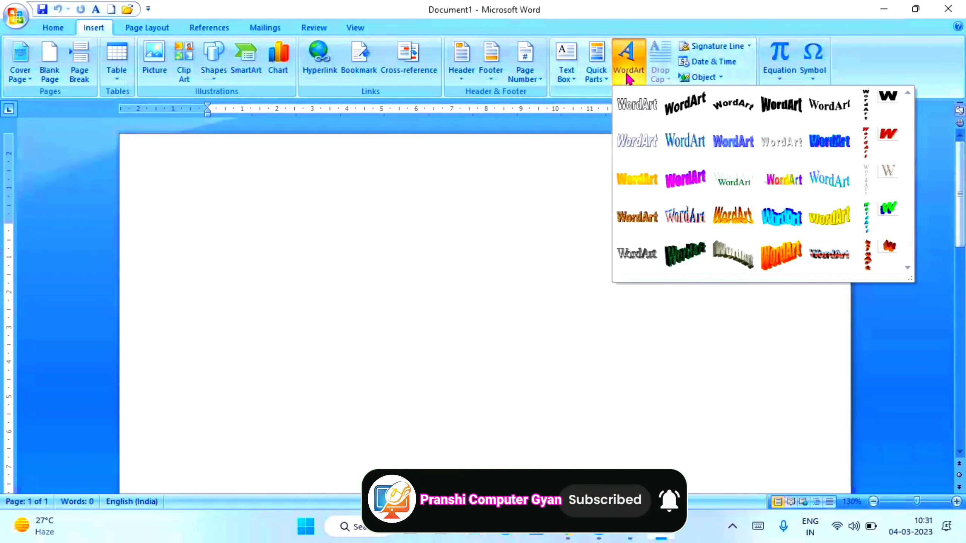
left_click(828, 179)
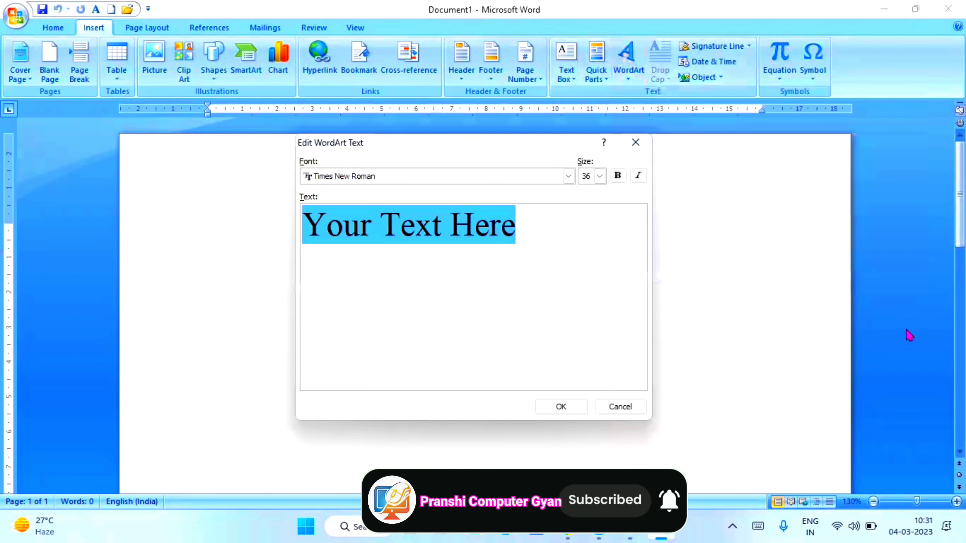
type("Cm")
key("BackSpace")
type("omputrt")
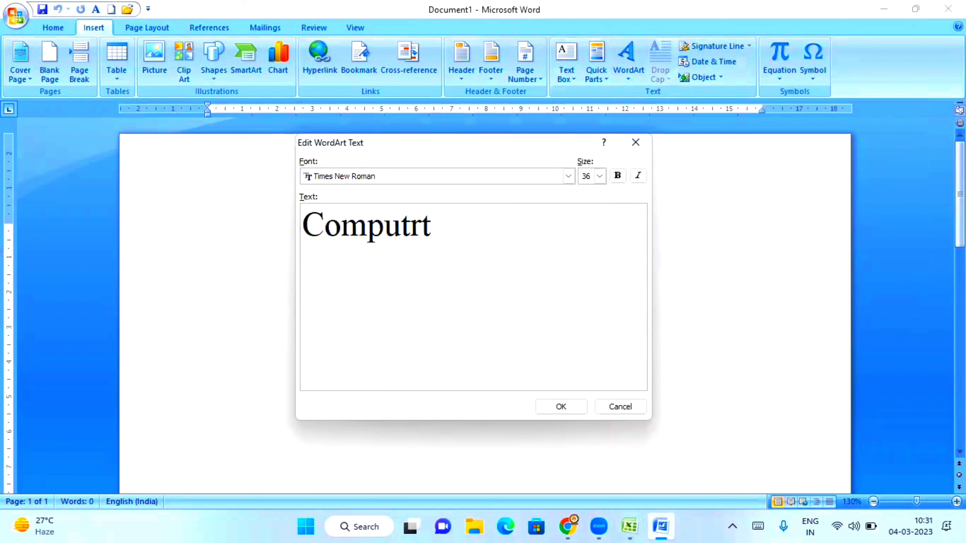
key("BackSpace")
key("BackSpace")
type("er")
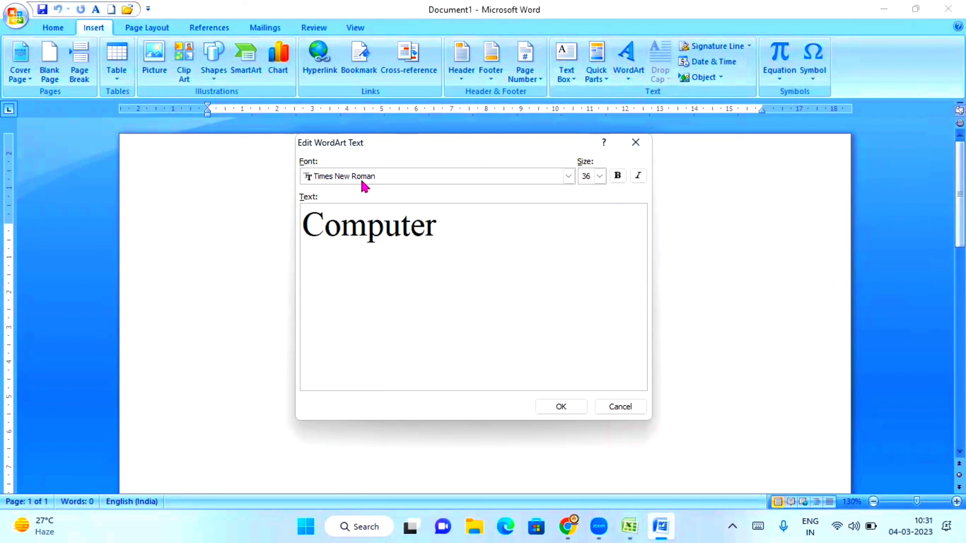
Step: Format the WordArt as Sylfaen, bold, italic, size 24, and insert it
left_click(568, 176)
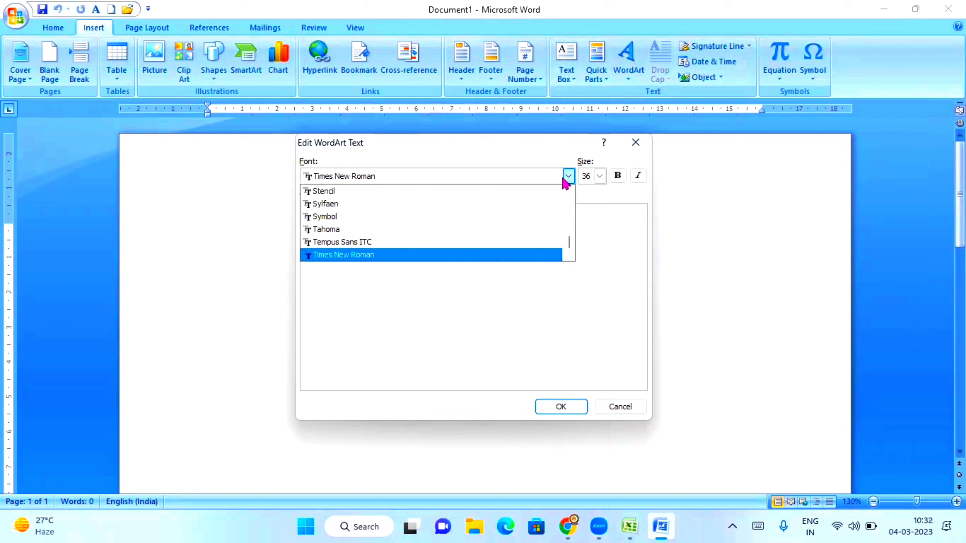
left_click(365, 205)
left_click(617, 175)
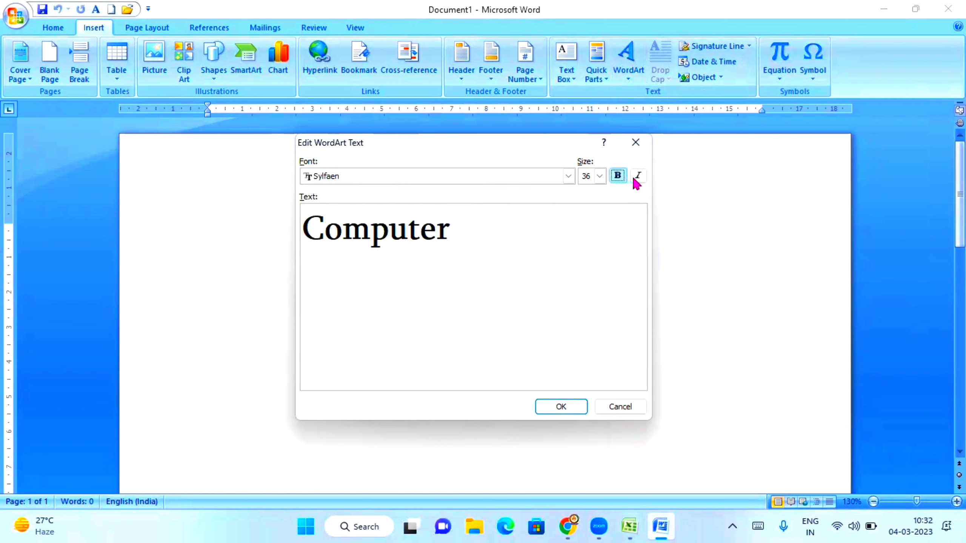
left_click(637, 175)
left_click(599, 176)
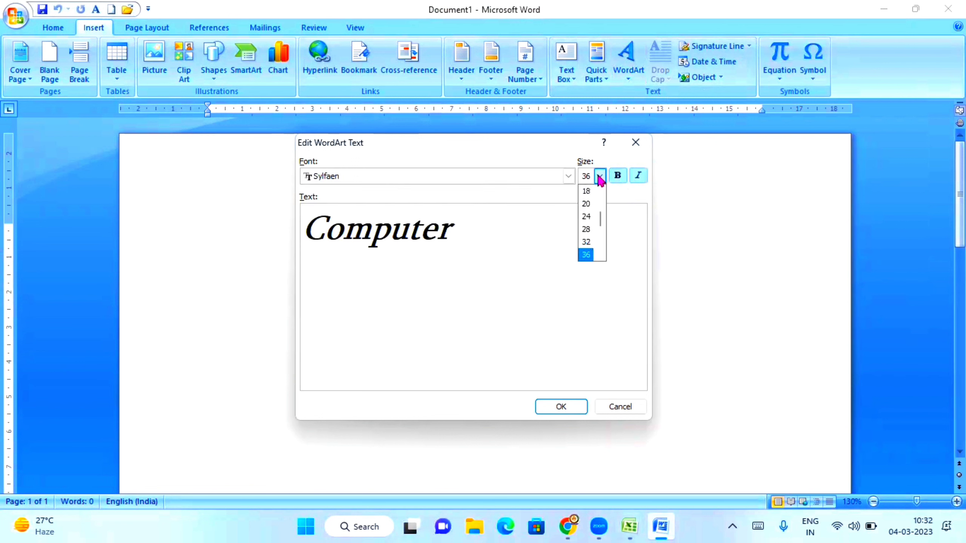
left_click(585, 217)
left_click(563, 406)
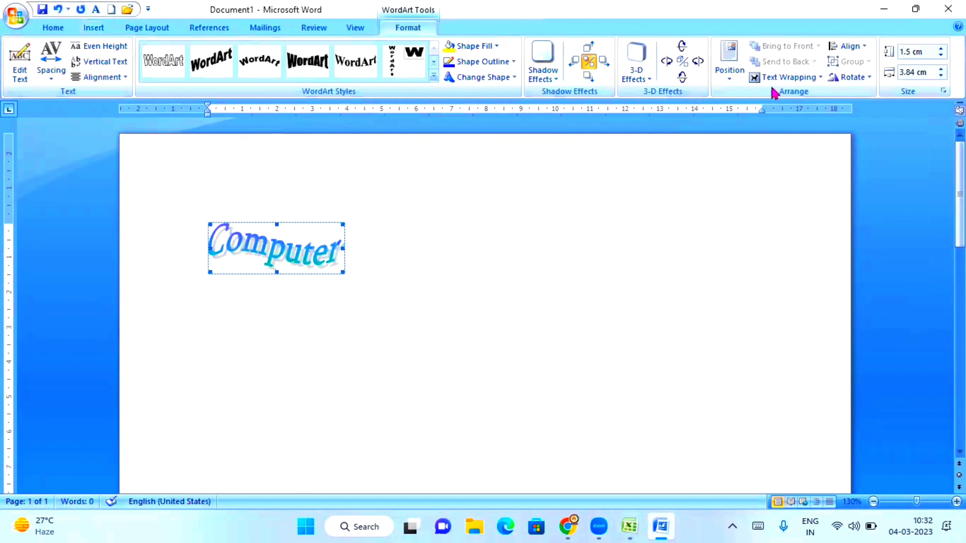
Step: Set Square text wrapping, move the WordArt right, and enlarge it to about 3.5 by 8.8 cm
left_click(774, 78)
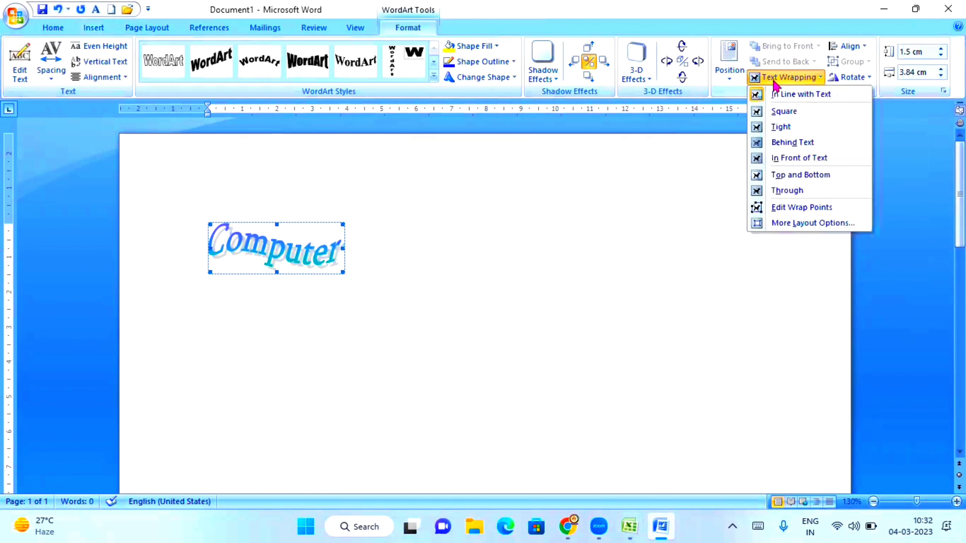
left_click(800, 110)
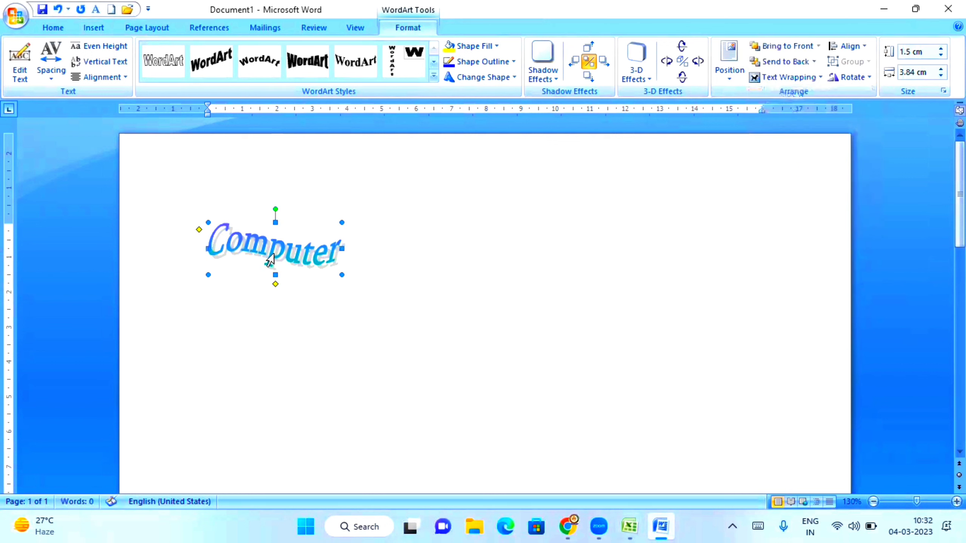
left_click(273, 247)
left_click(313, 254)
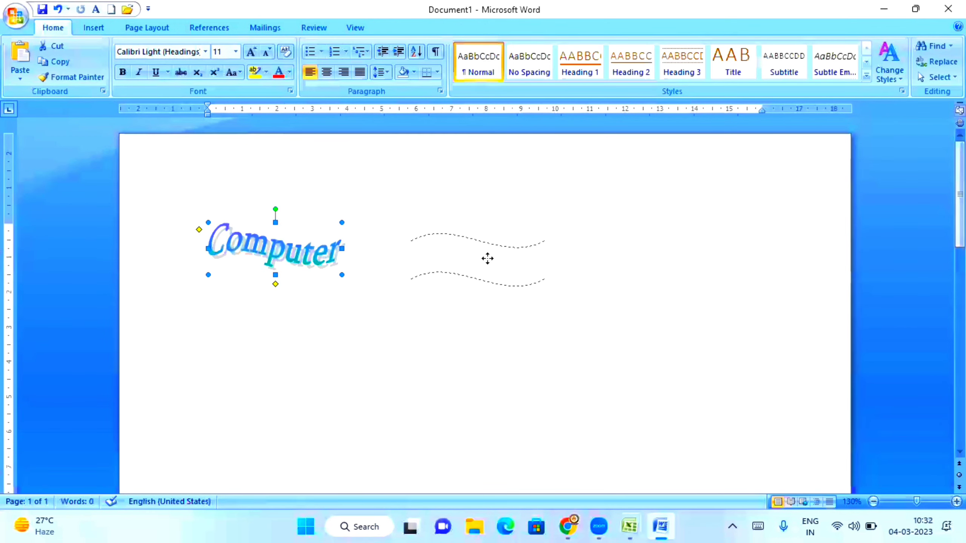
left_click_drag(487, 259, 488, 259)
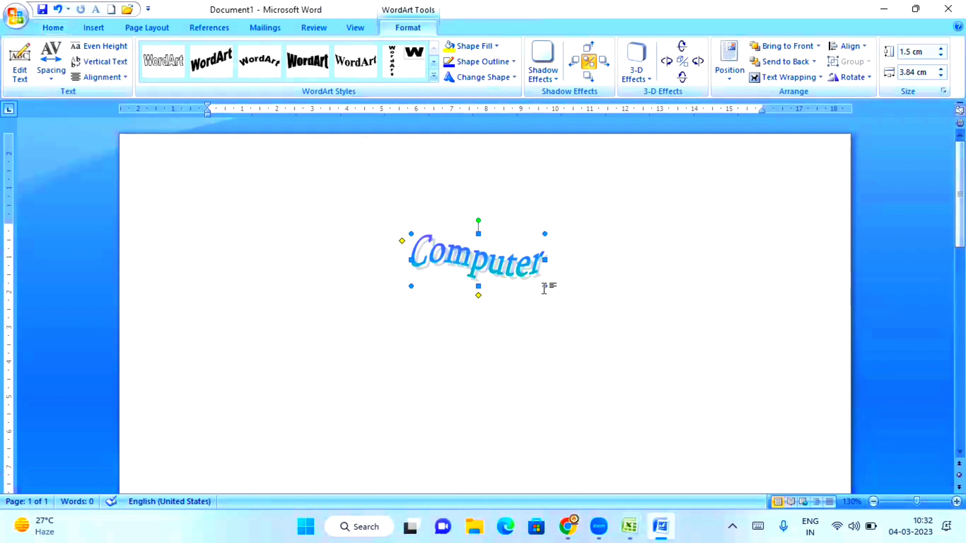
left_click_drag(716, 355, 716, 355)
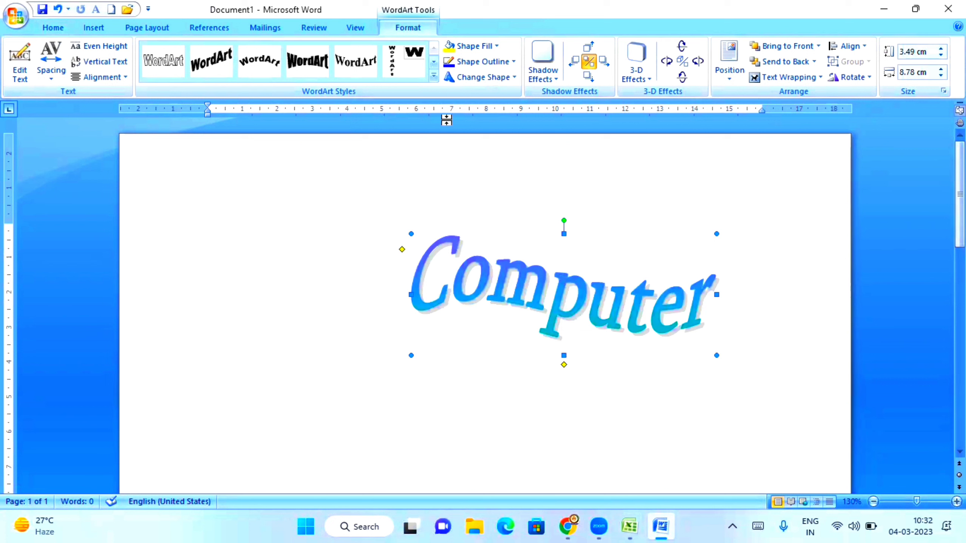
Step: Apply the rainbow WordArt style, then bring the Excel workbook back to the front
left_click(434, 79)
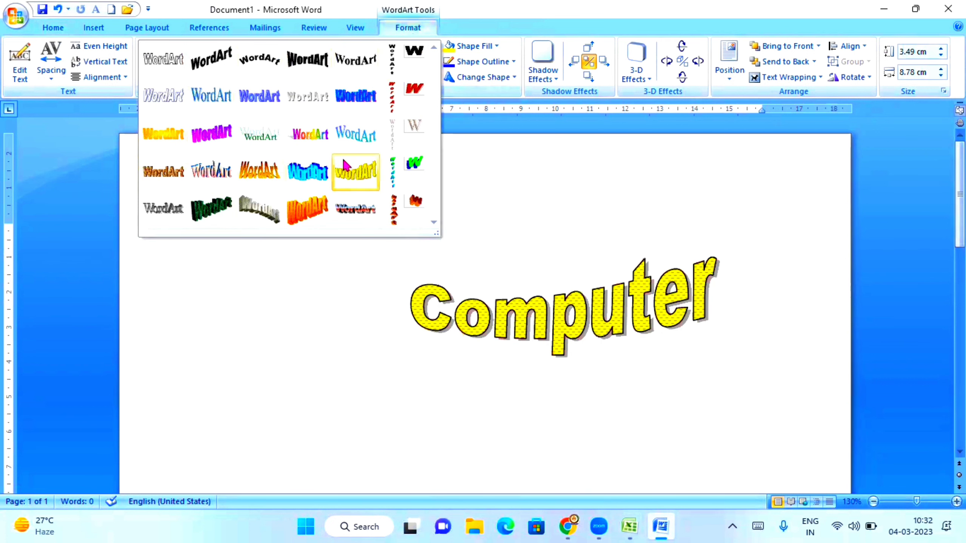
left_click(299, 136)
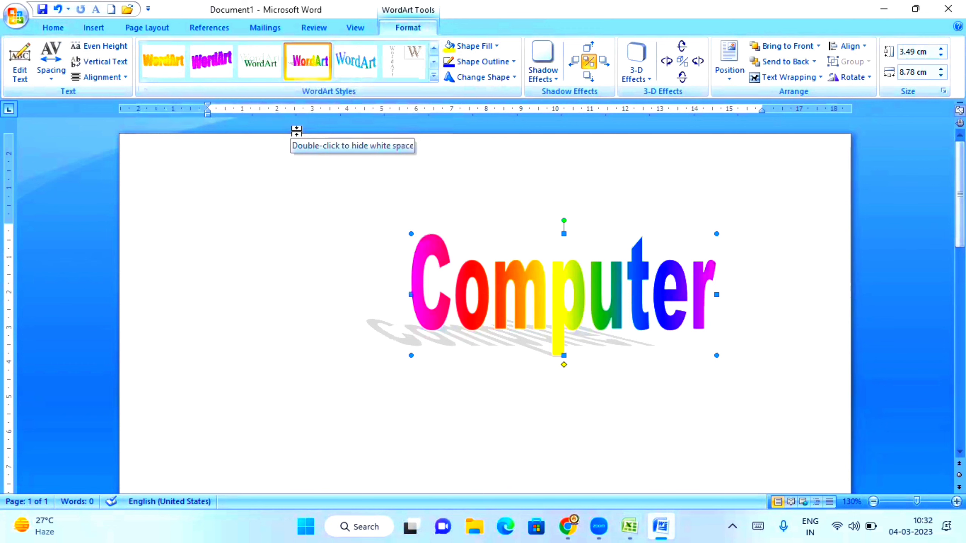
left_click(629, 526)
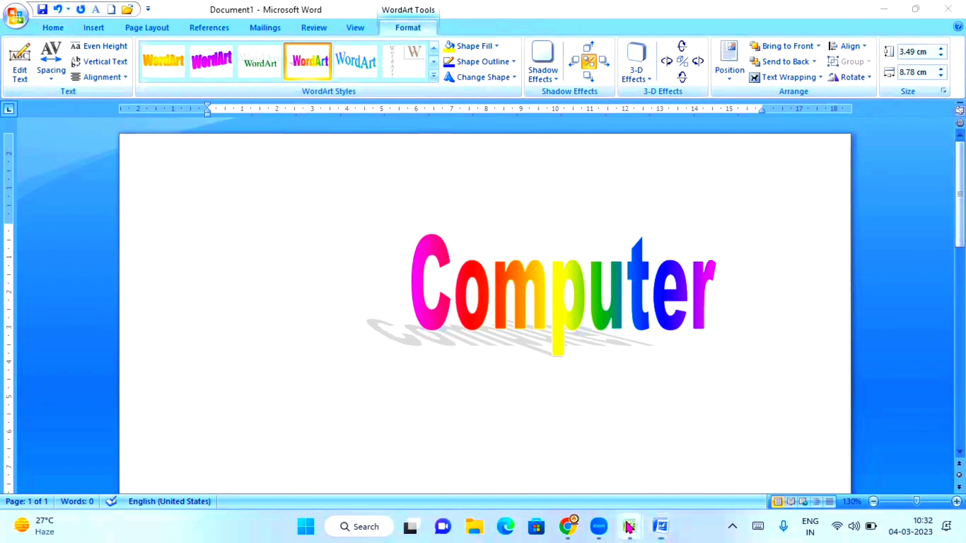
left_click(687, 487)
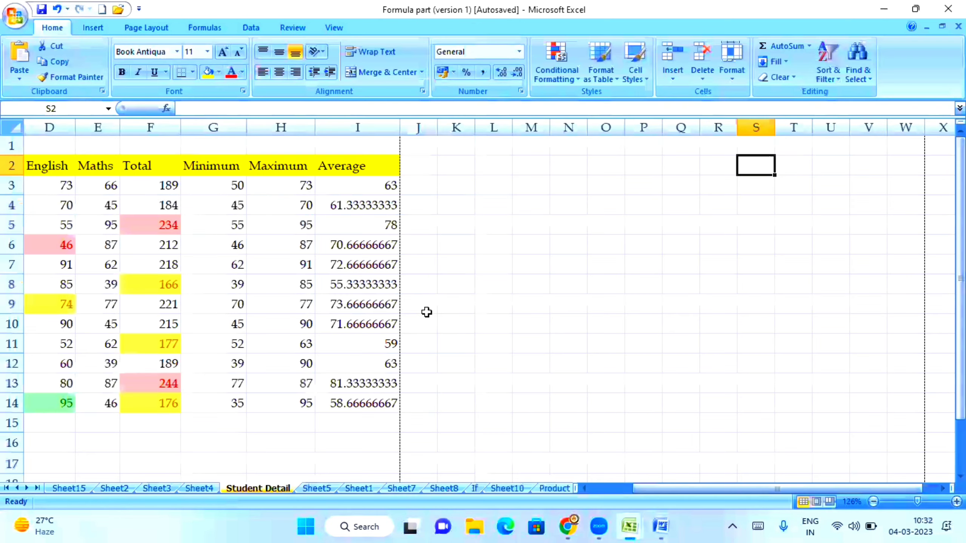
right_click(459, 205)
left_click(498, 245)
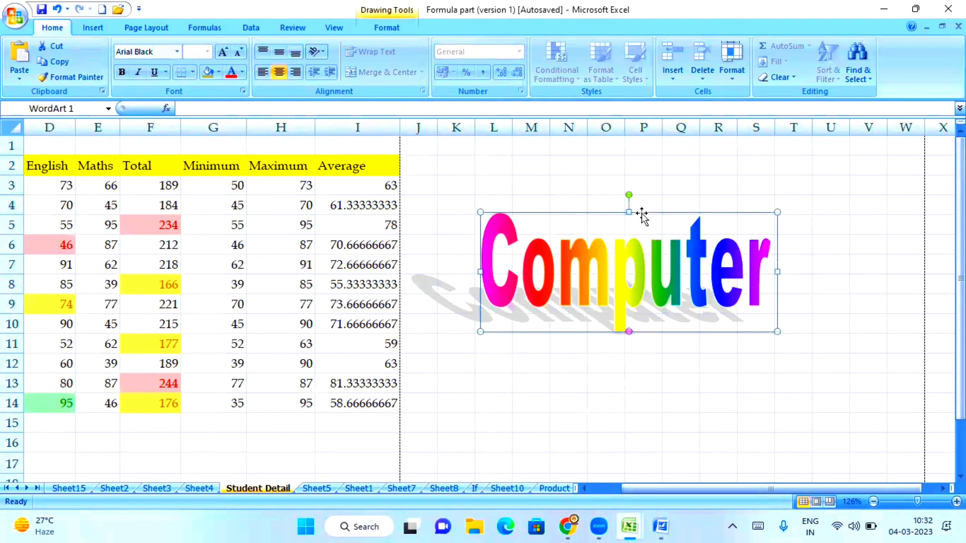
key("Delete")
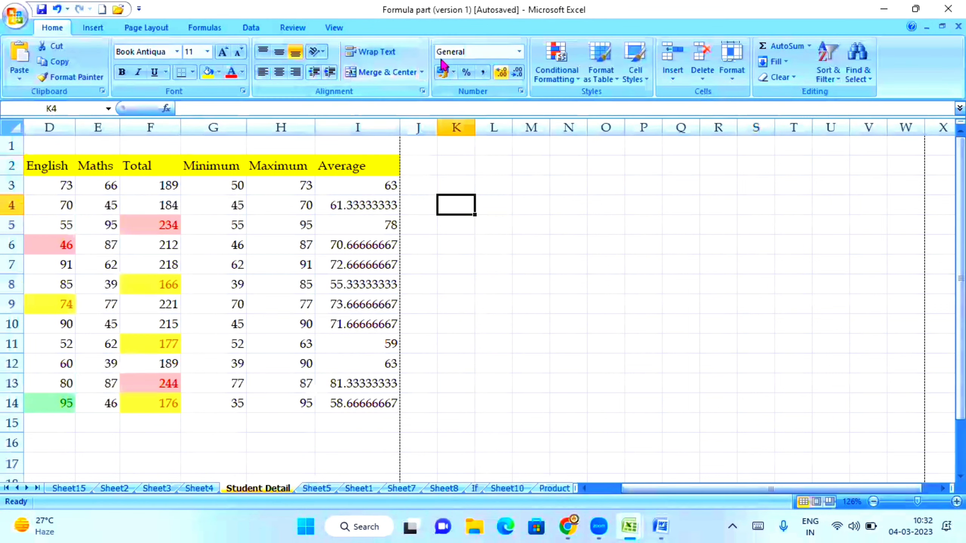
left_click(106, 31)
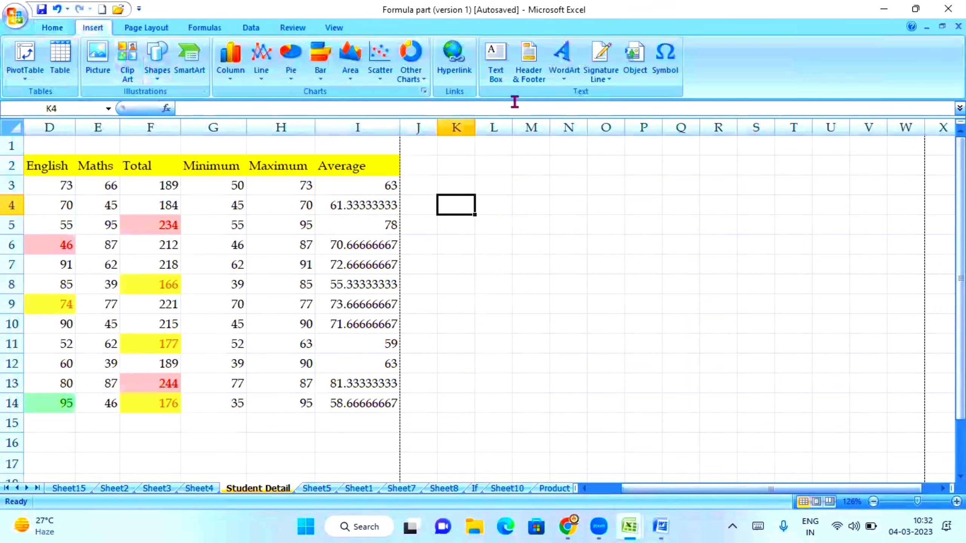
left_click(574, 83)
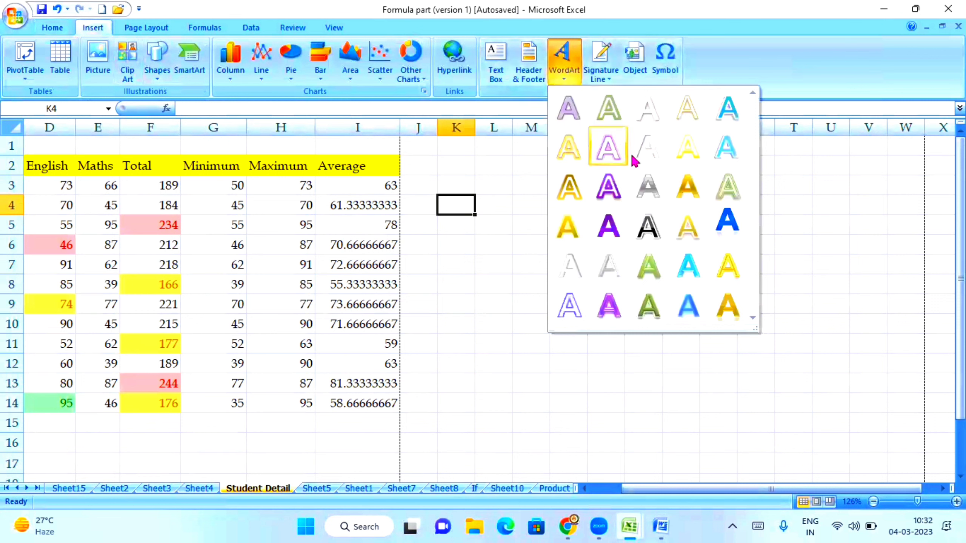
left_click(720, 227)
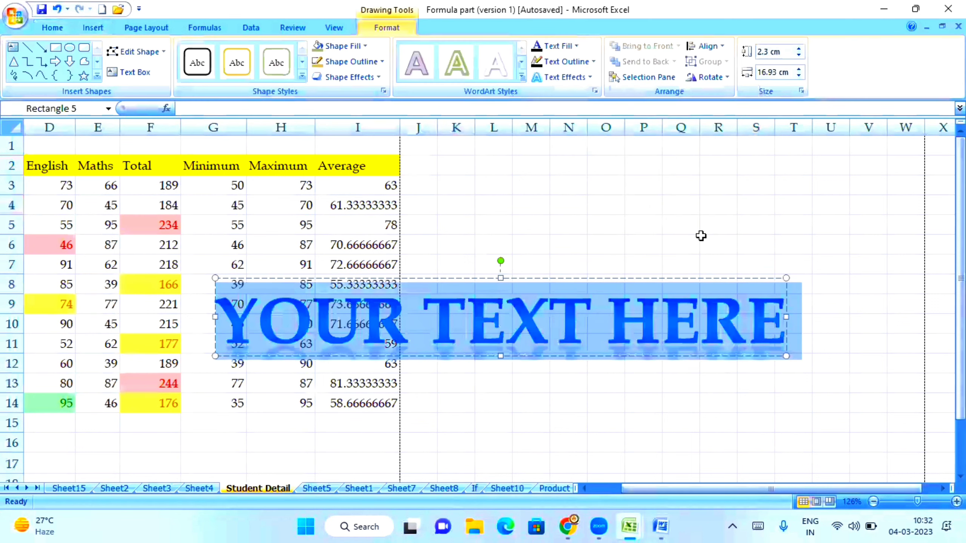
type("COM")
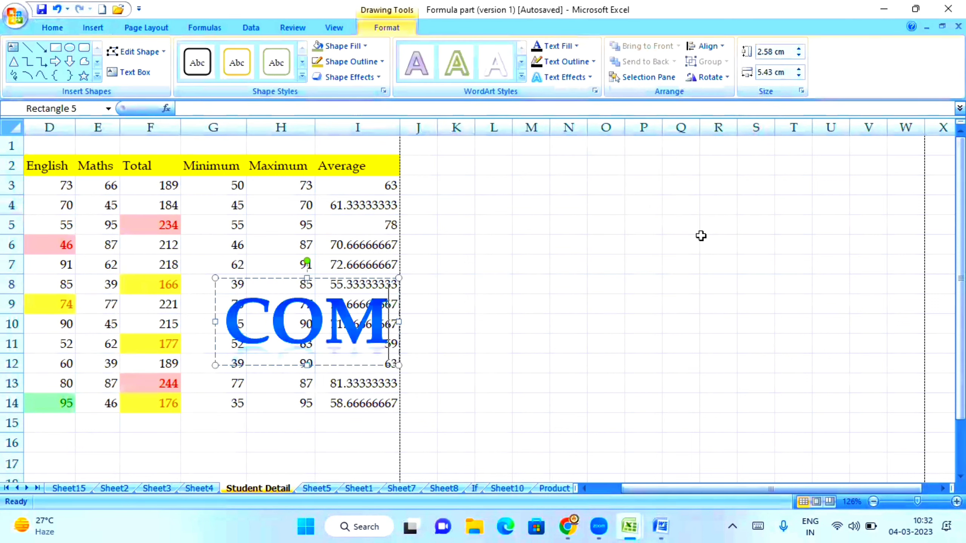
type("PUTER")
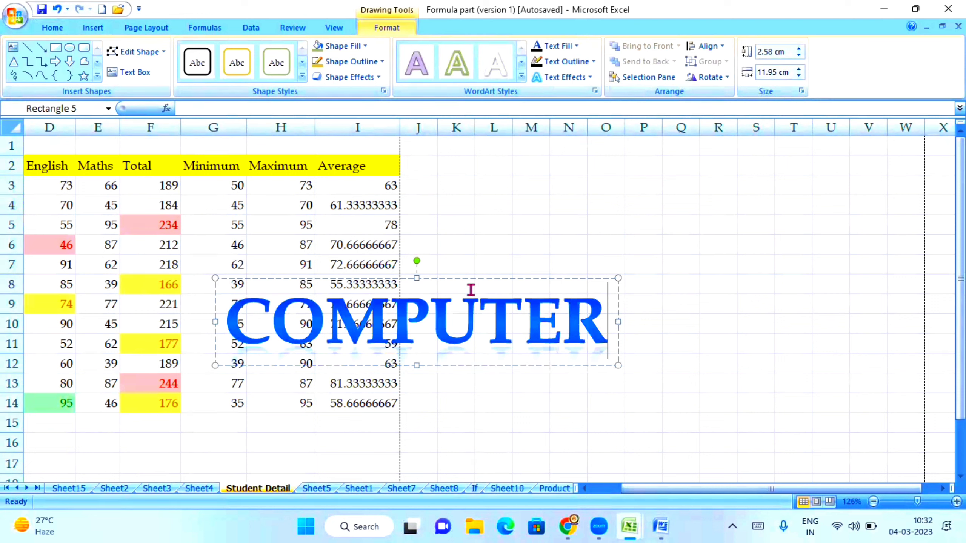
left_click_drag(476, 280, 734, 168)
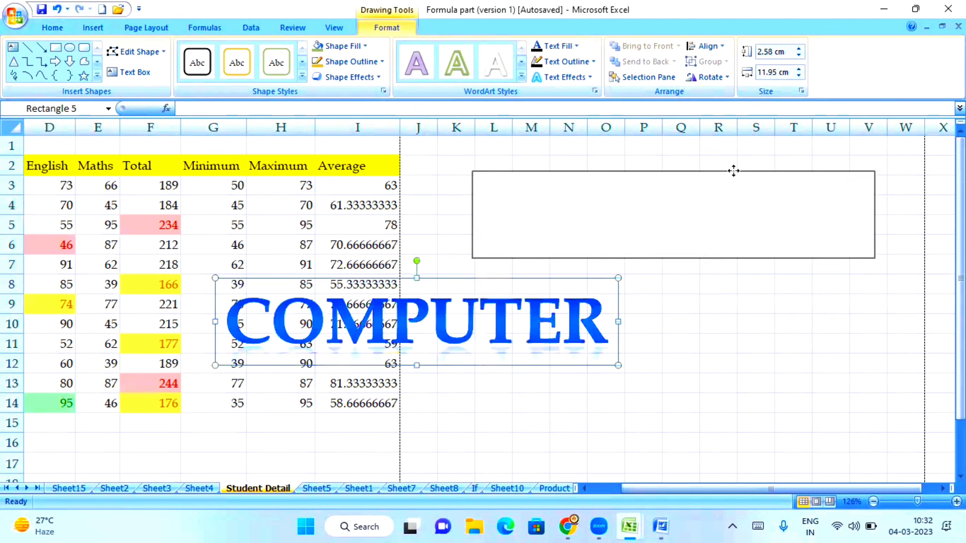
left_click_drag(878, 166, 755, 224)
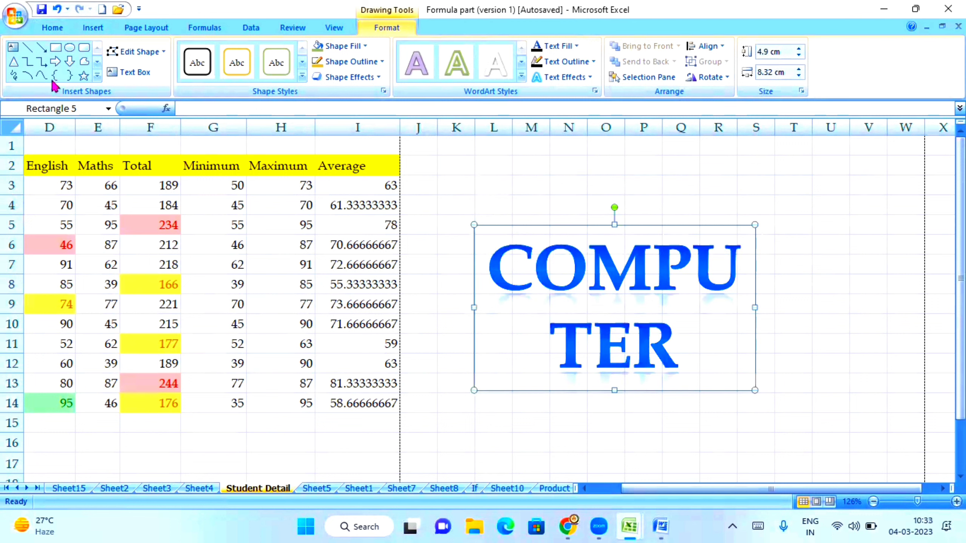
left_click(53, 28)
left_click(238, 52)
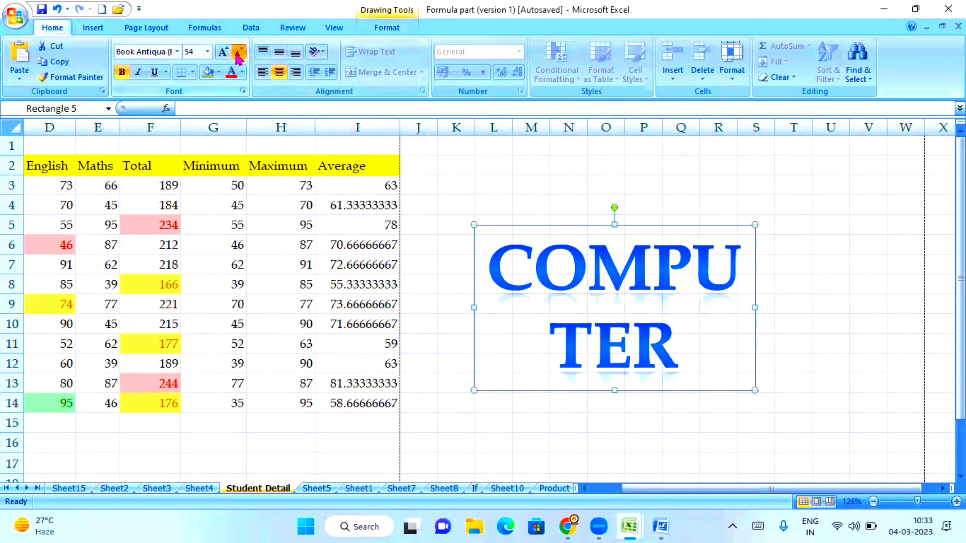
left_click(238, 52)
left_click(238, 52)
left_click(237, 52)
left_click(238, 52)
left_click(238, 52)
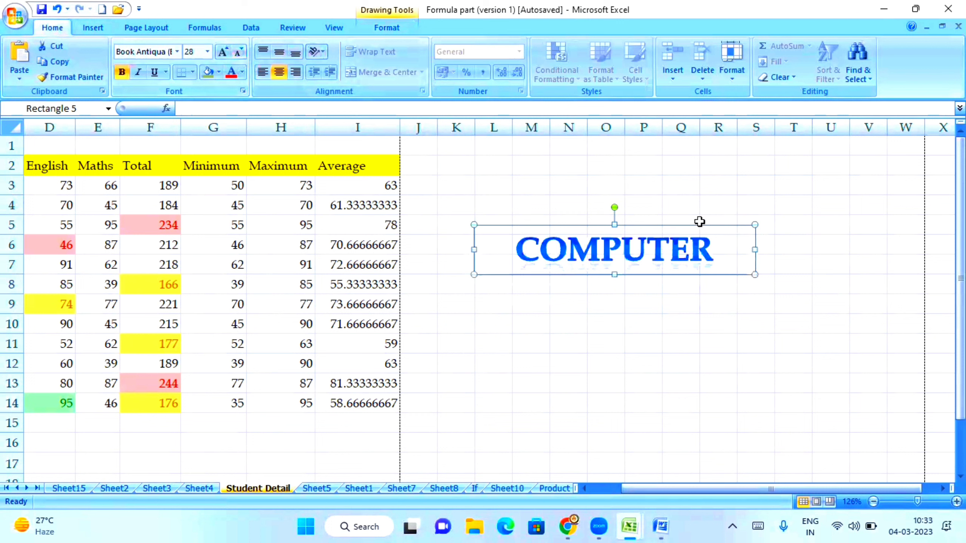
left_click_drag(688, 224, 243, 140)
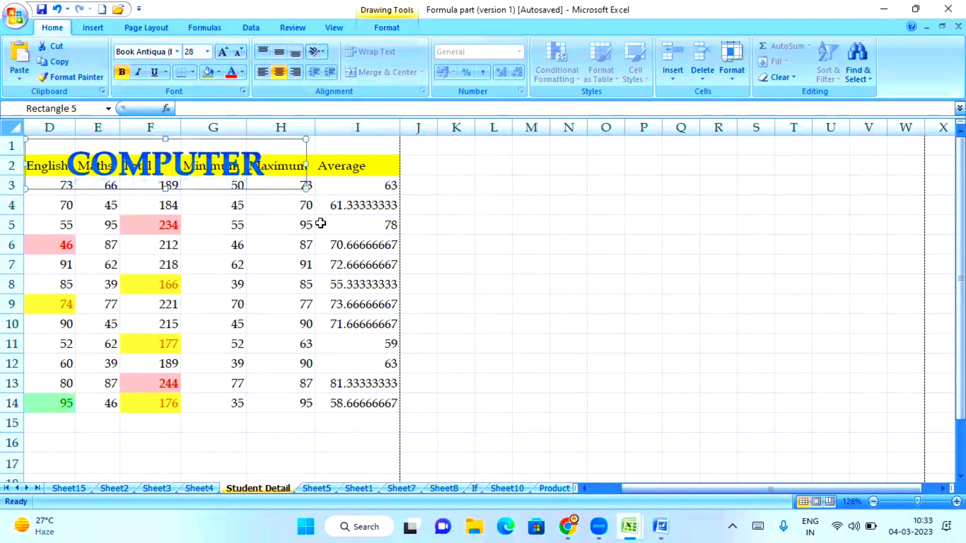
key("Delete")
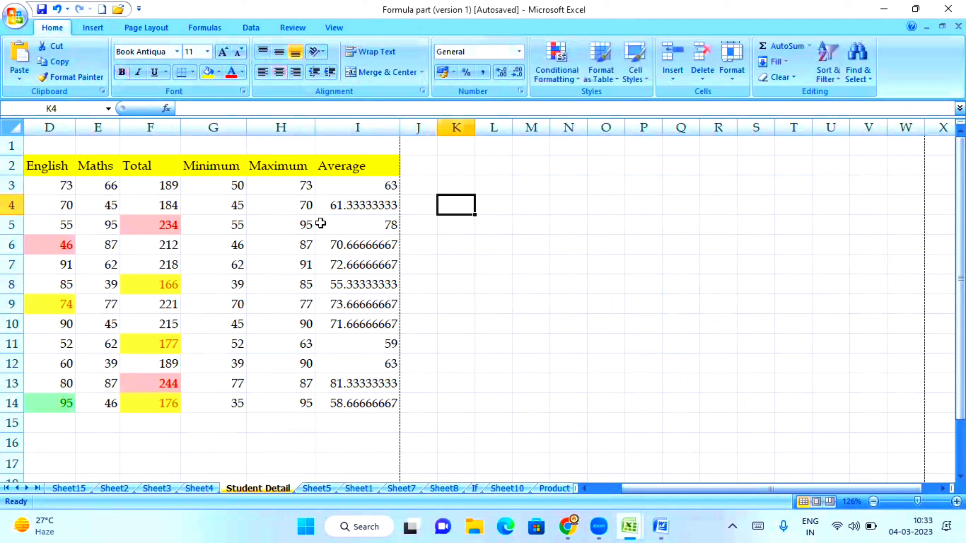
left_click(91, 28)
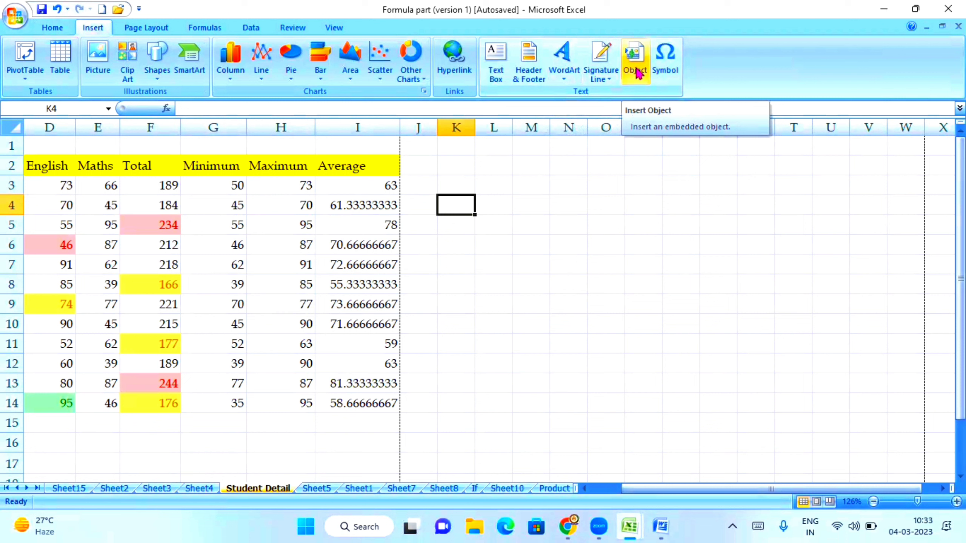
Step: Insert an embedded Microsoft Office Word Document object beside the marks table
scroll(658, 134, "down", 3)
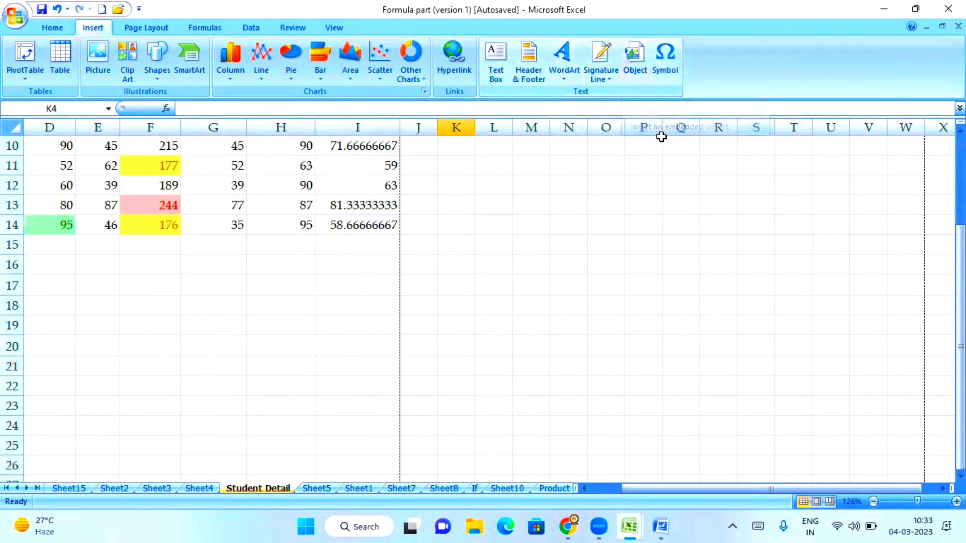
scroll(658, 133, "up", 3)
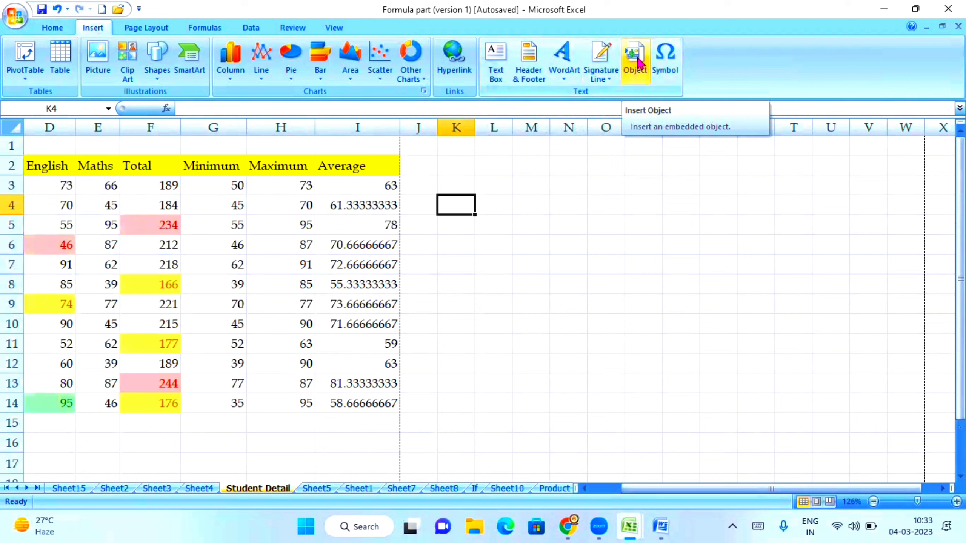
left_click(639, 62)
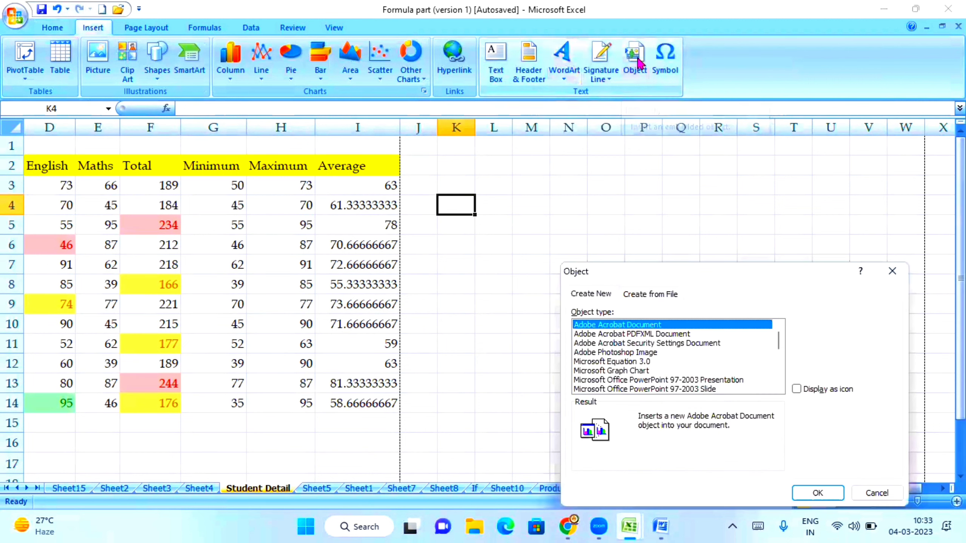
scroll(695, 382, "down", 5)
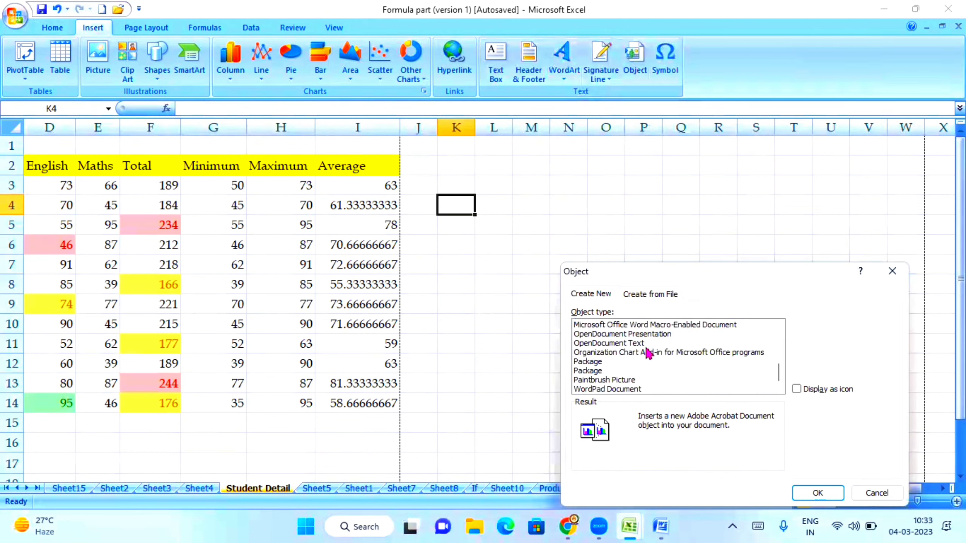
scroll(648, 354, "up", 2)
left_click(651, 372)
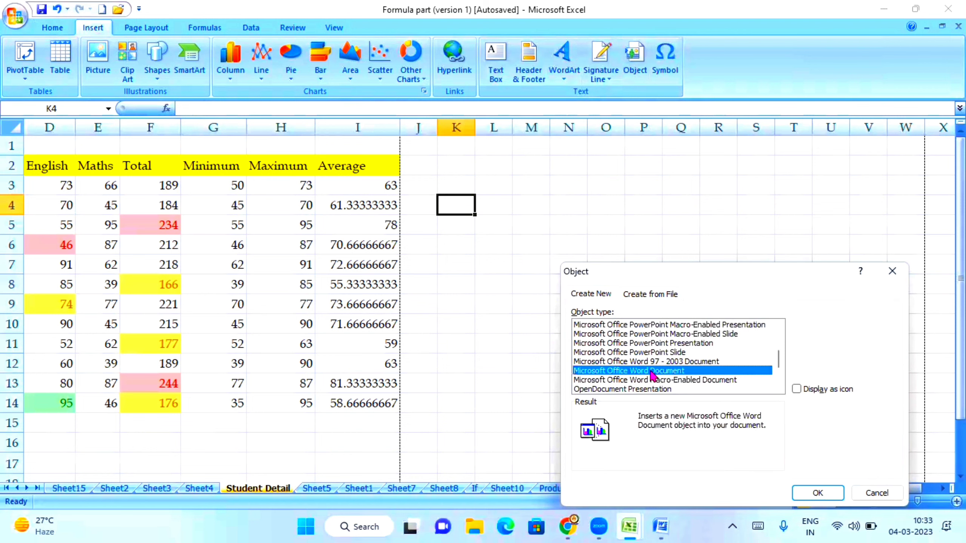
left_click(817, 493)
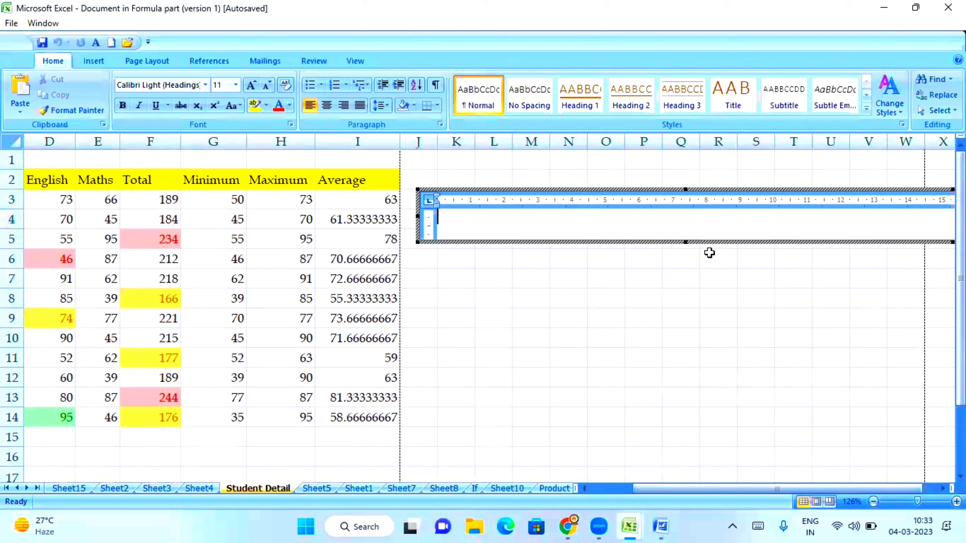
Step: Stretch the embedded document frame down to row 11, then move it left over the Average column
left_click_drag(684, 241, 668, 354)
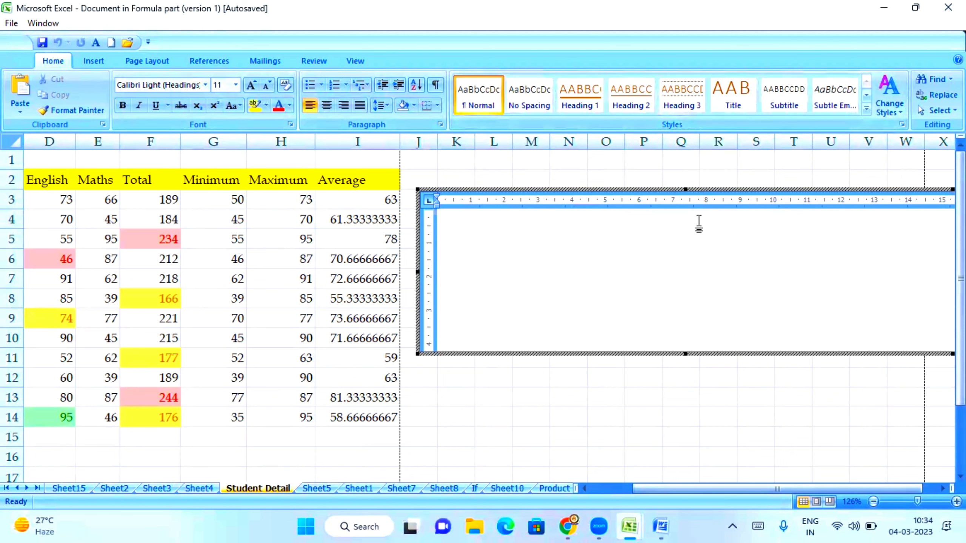
left_click(535, 411)
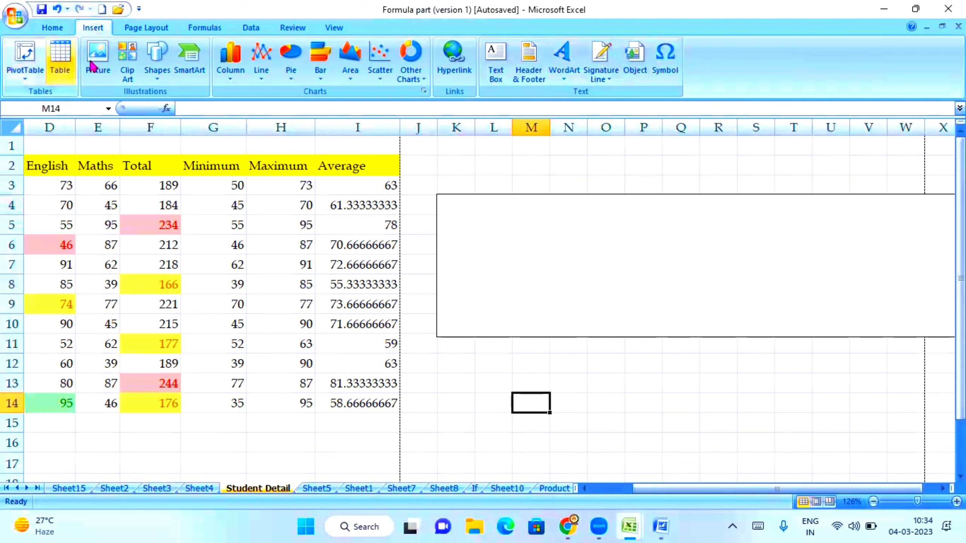
left_click(500, 268)
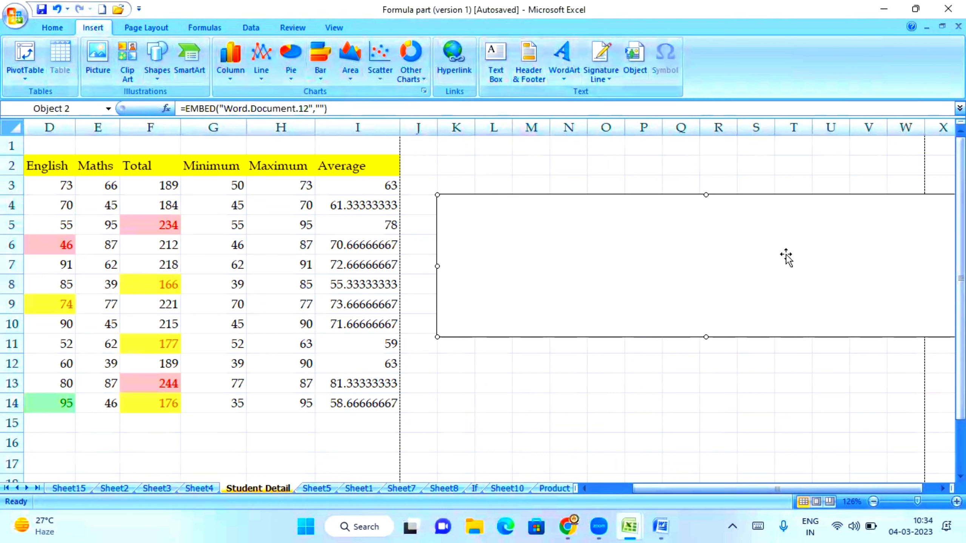
left_click_drag(787, 253, 705, 253)
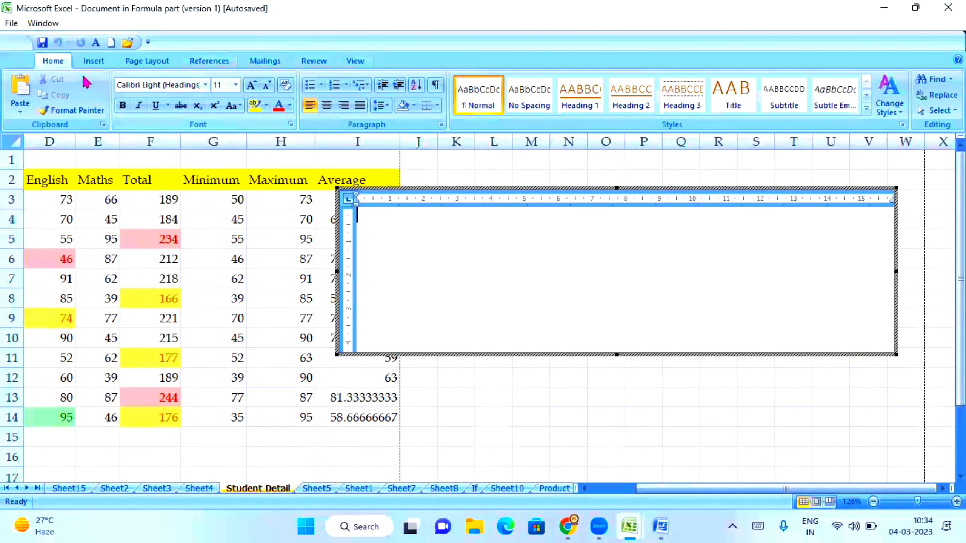
Step: Add a curved blue 'Your Text Here' WordArt inside the embedded Word document
left_click(91, 62)
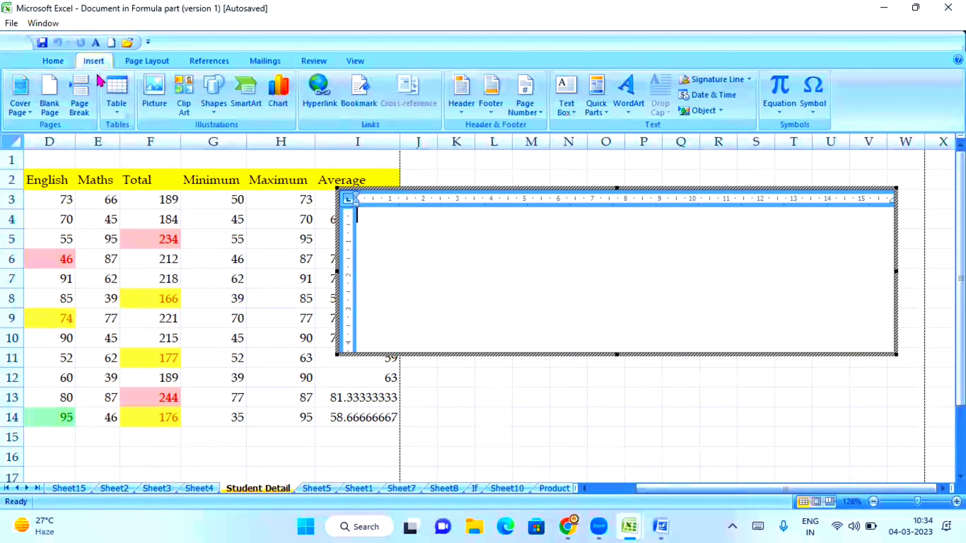
left_click(639, 110)
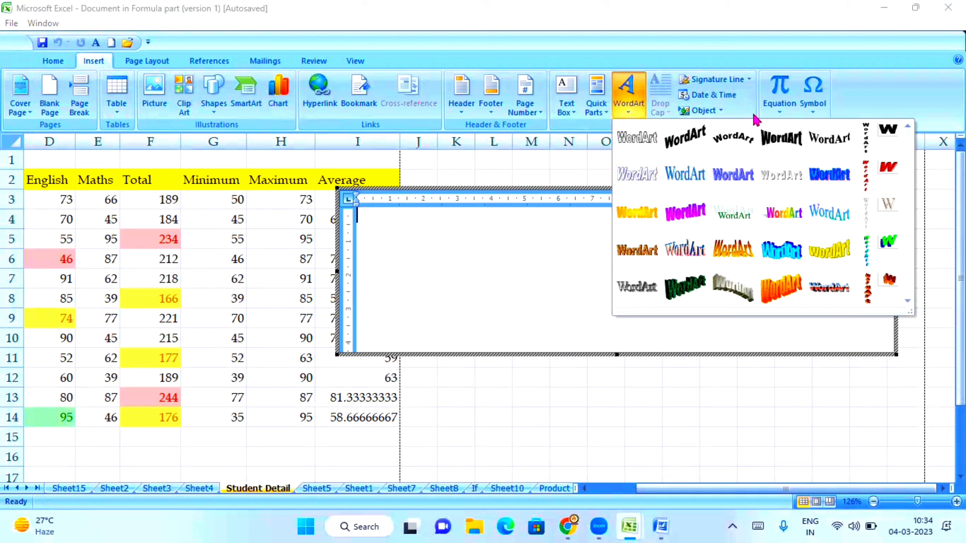
left_click(784, 251)
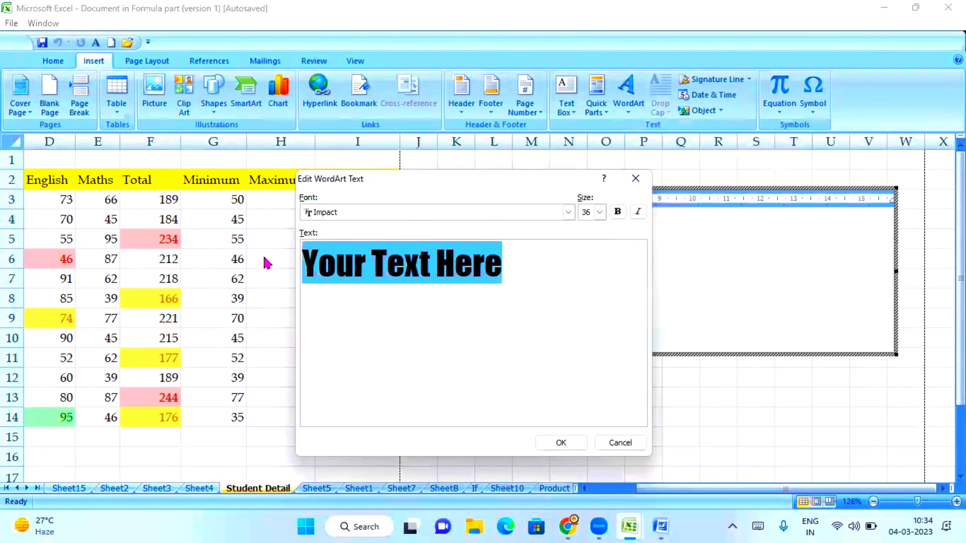
left_click(561, 443)
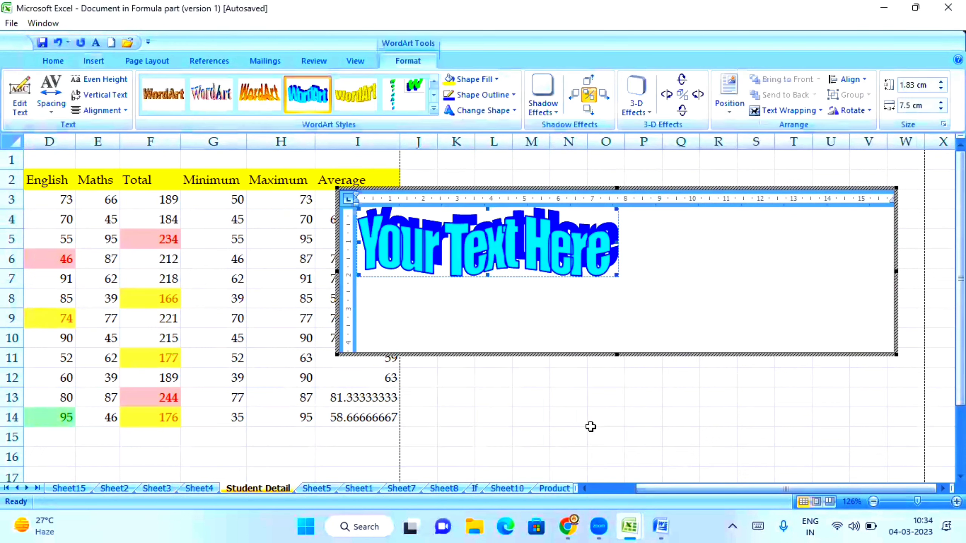
Step: Exit the embedded document, drag the object right and down, then delete it
left_click(647, 420)
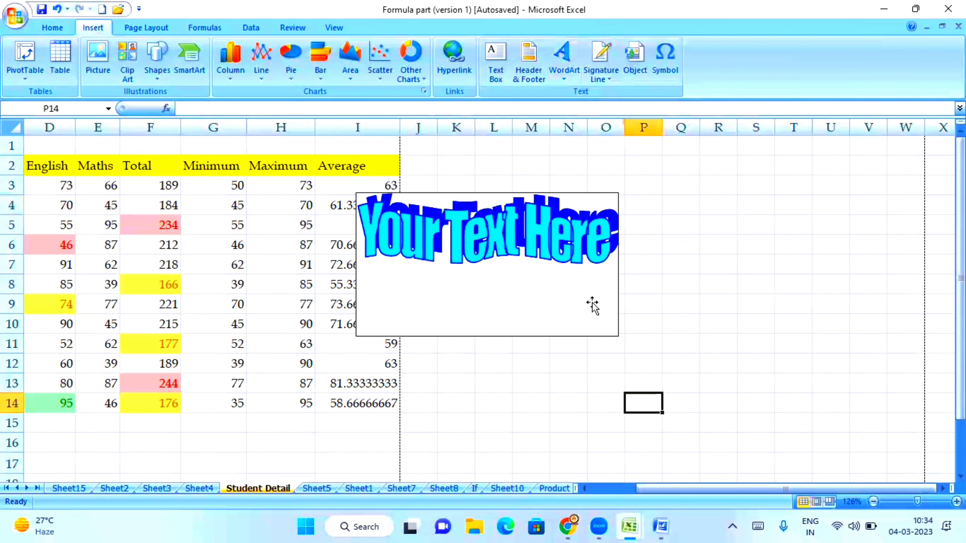
left_click_drag(518, 243, 647, 259)
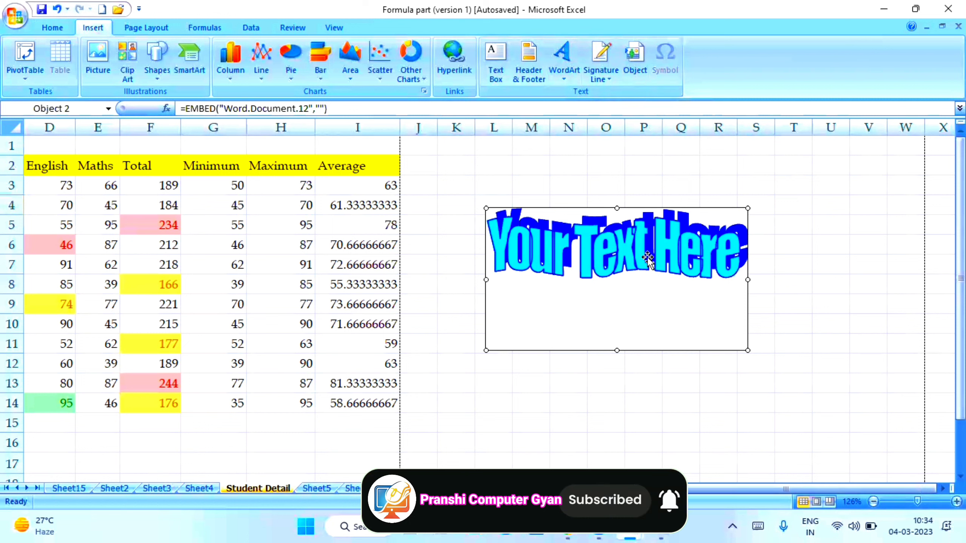
key("Delete")
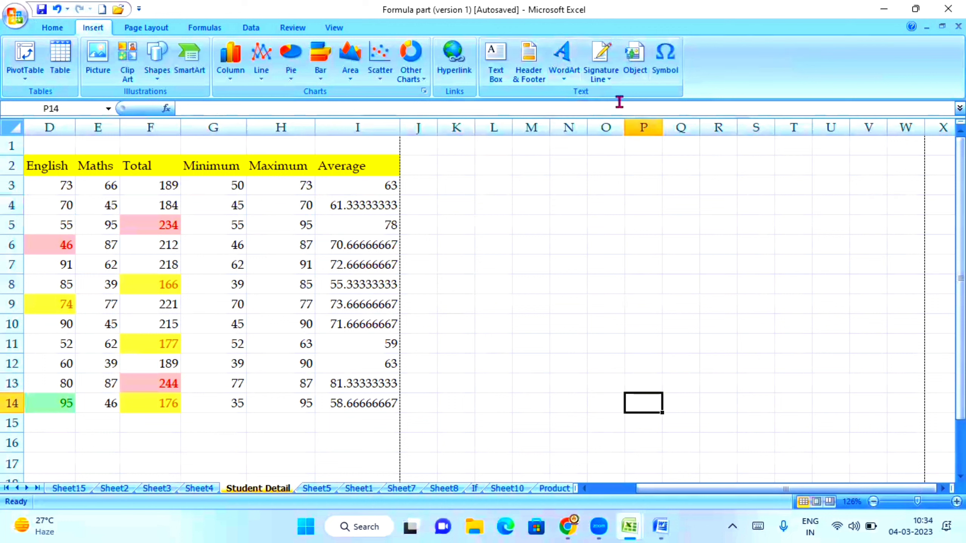
Step: Select cell I17 and start a Microsoft Office Signature Line, accepting the digital signature notice
left_click(610, 79)
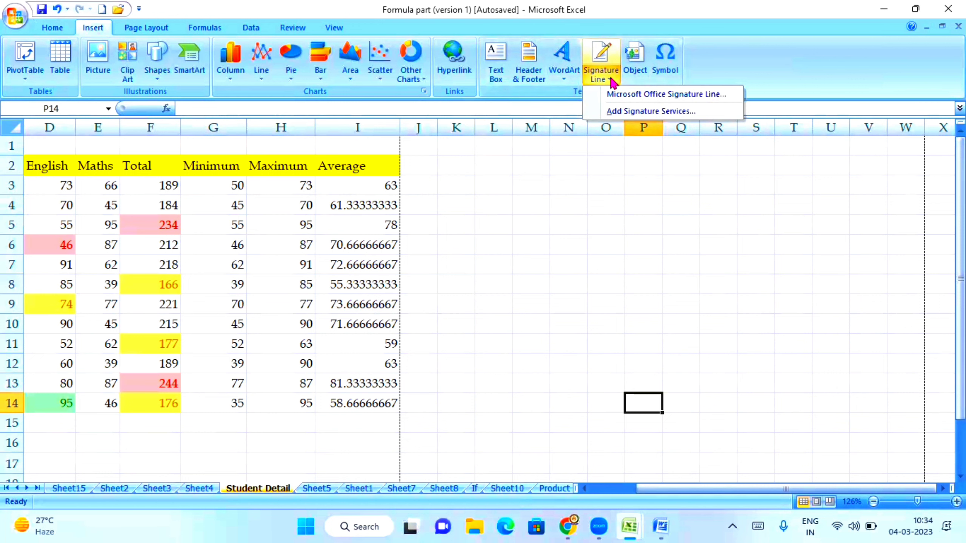
left_click(474, 397)
scroll(420, 384, "down", 2)
left_click(373, 349)
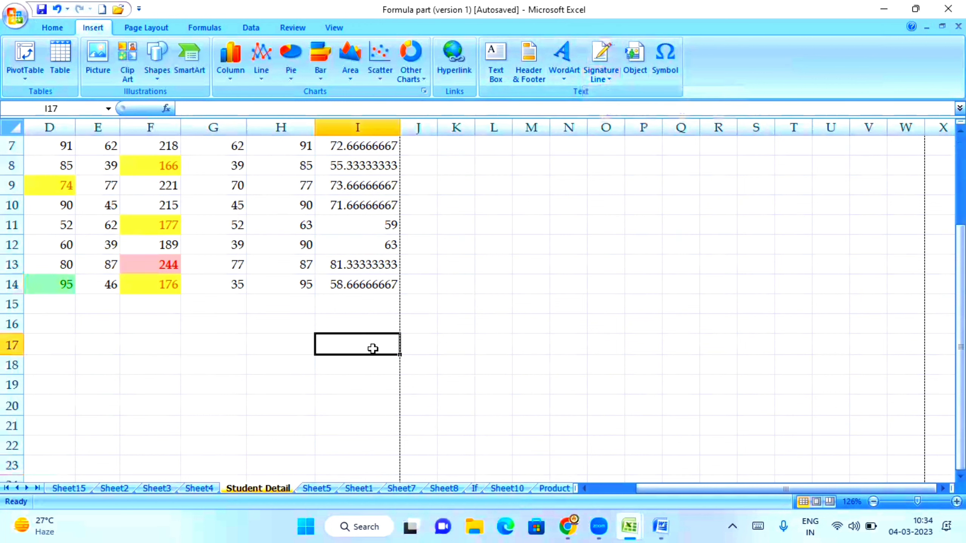
left_click(603, 57)
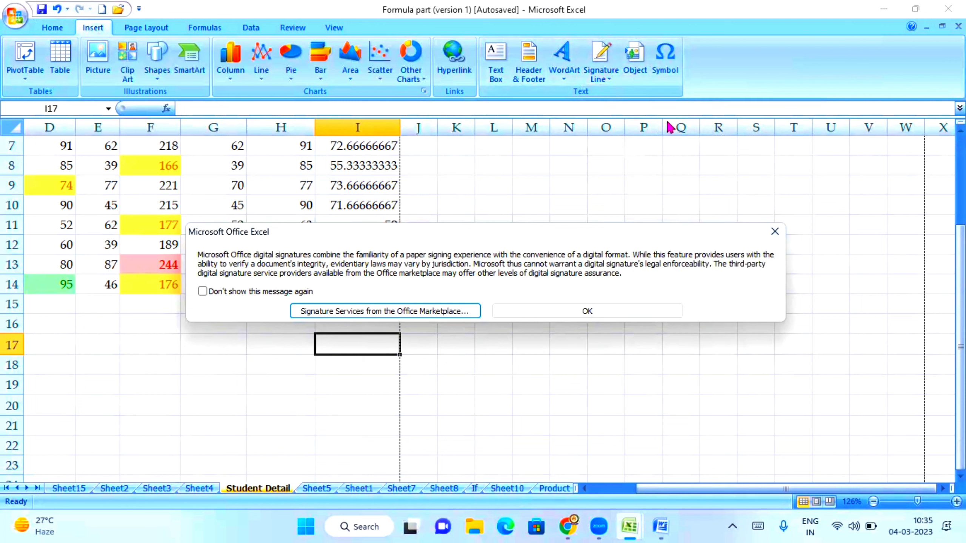
left_click(582, 313)
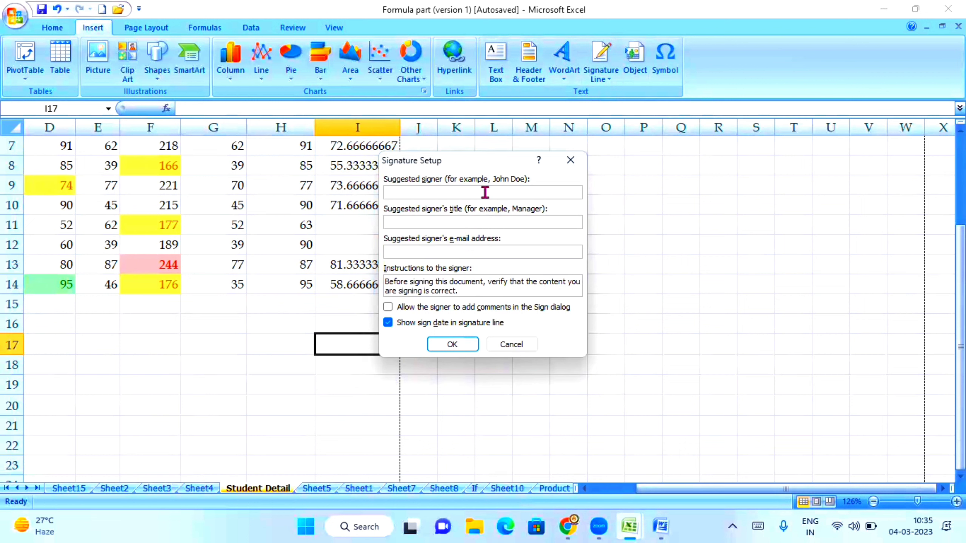
Step: Enter the suggested signer's name and title 'Student', confirm, and move the line below the marks table
key("BackSpace")
type("Student")
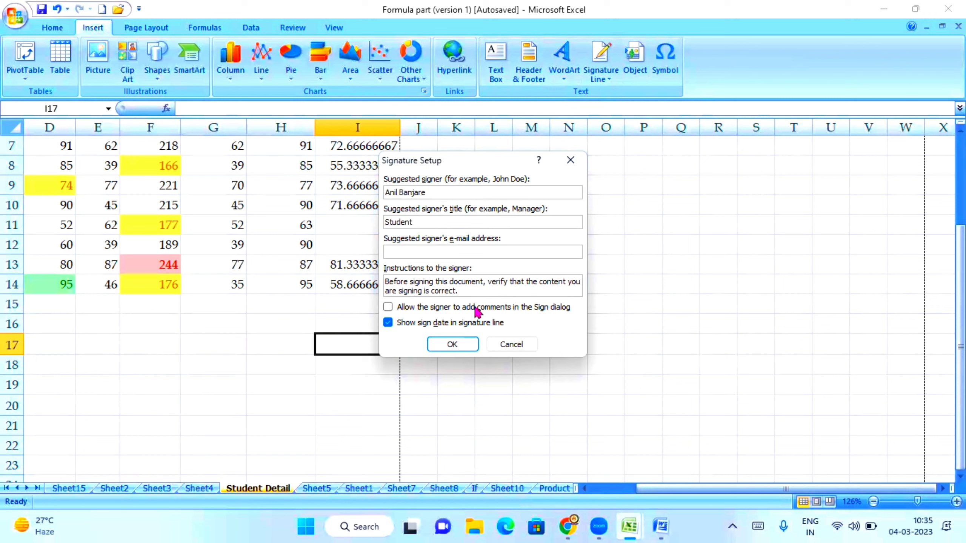
left_click(453, 344)
mouse_move(425, 435)
left_mouse_down()
mouse_move(377, 403)
mouse_move(311, 403)
mouse_move(324, 420)
left_mouse_up()
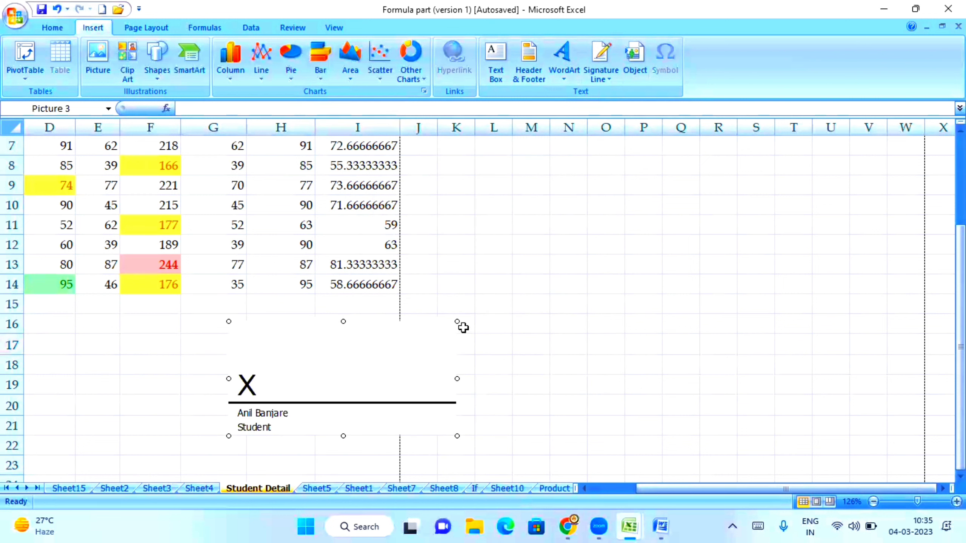
Step: Resize the signature line to span columns F–I beneath the table, then select P13 for a symbol
mouse_move(456, 322)
left_mouse_down()
mouse_move(367, 377)
mouse_move(347, 370)
left_mouse_up()
left_click_drag(316, 399, 358, 394)
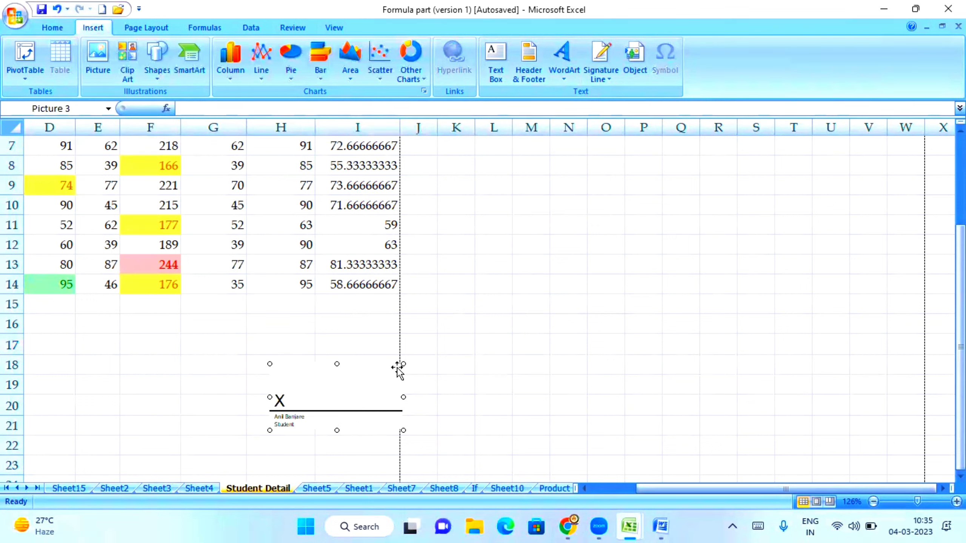
left_click_drag(404, 364, 477, 327)
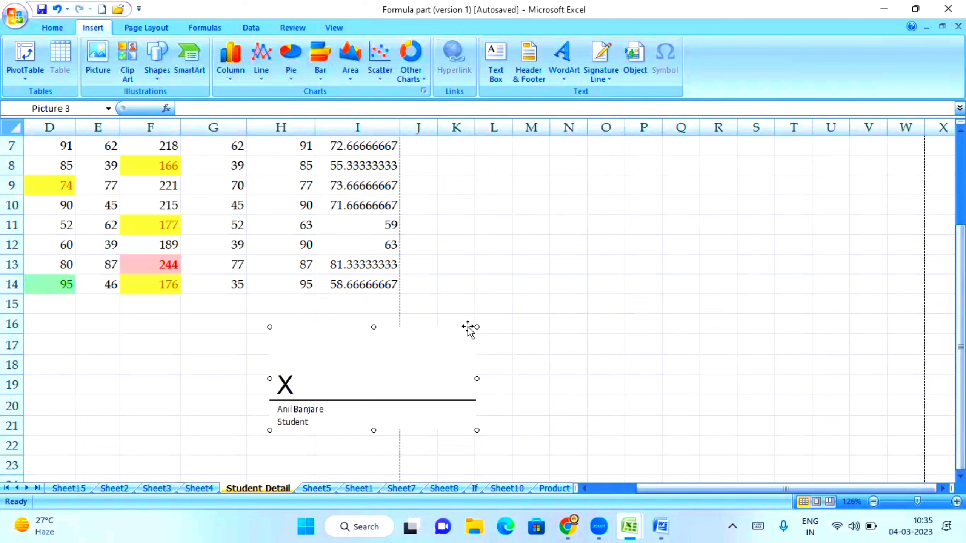
mouse_move(416, 377)
left_mouse_down()
mouse_move(337, 381)
mouse_move(485, 371)
mouse_move(327, 380)
left_mouse_up()
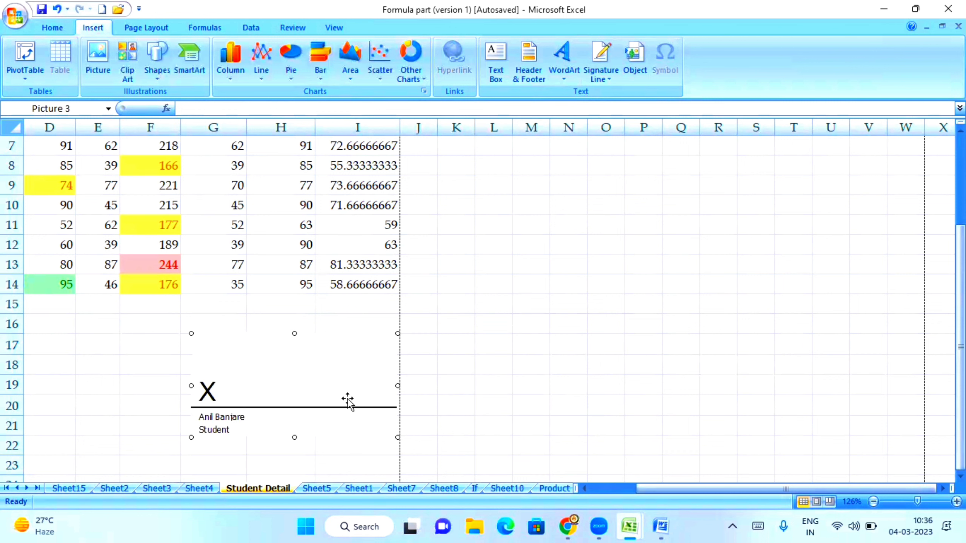
left_click(633, 255)
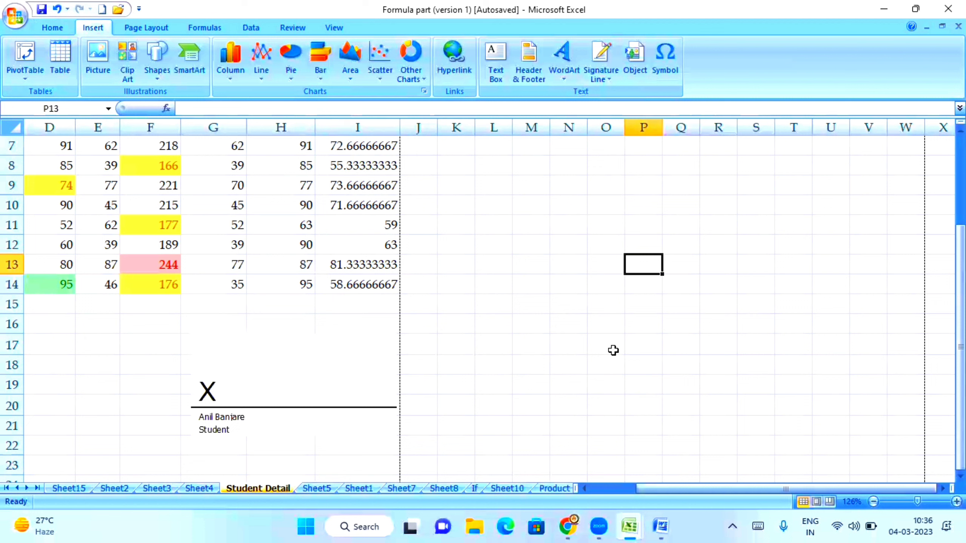
left_click(667, 66)
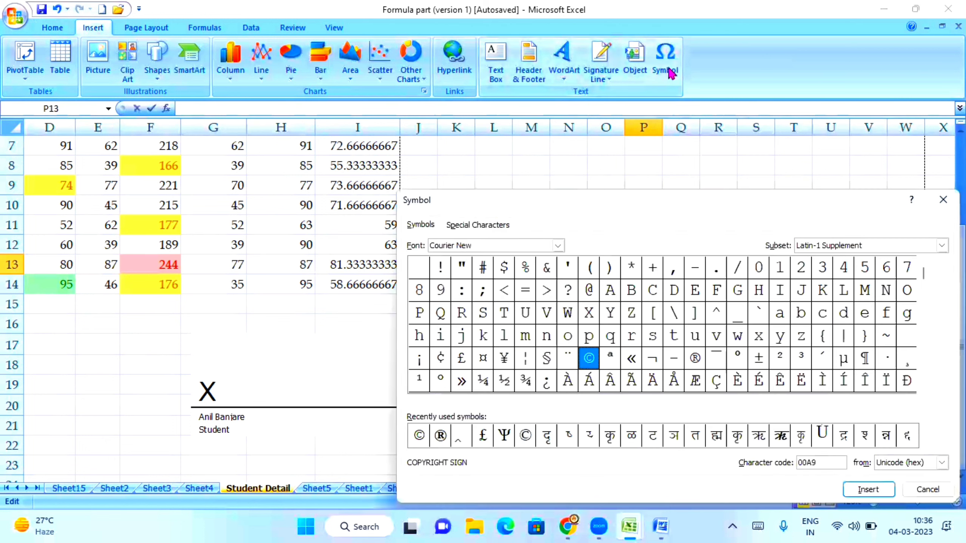
Step: Insert the registered sign ® from the Cascadia Mono font into cell P13
left_click(557, 246)
scroll(494, 281, "up", 5)
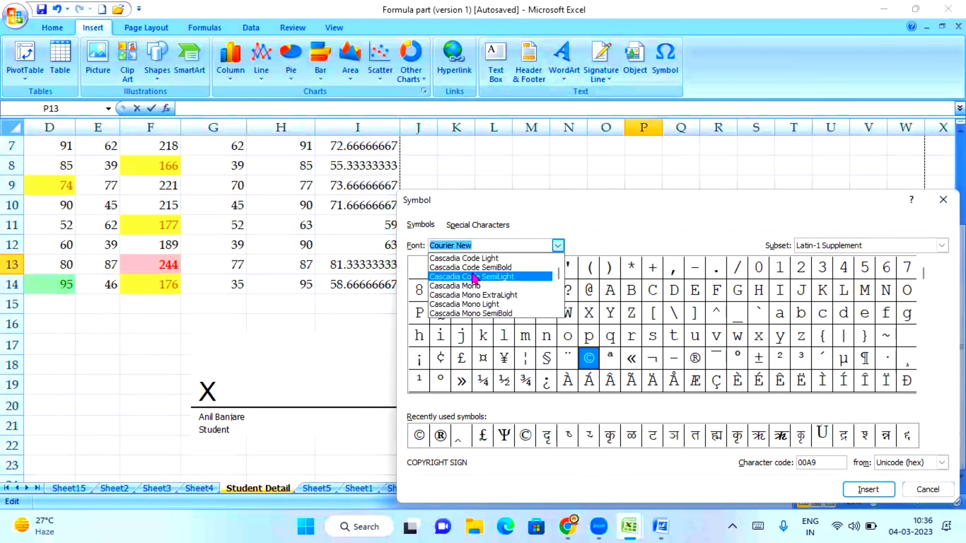
left_click(474, 286)
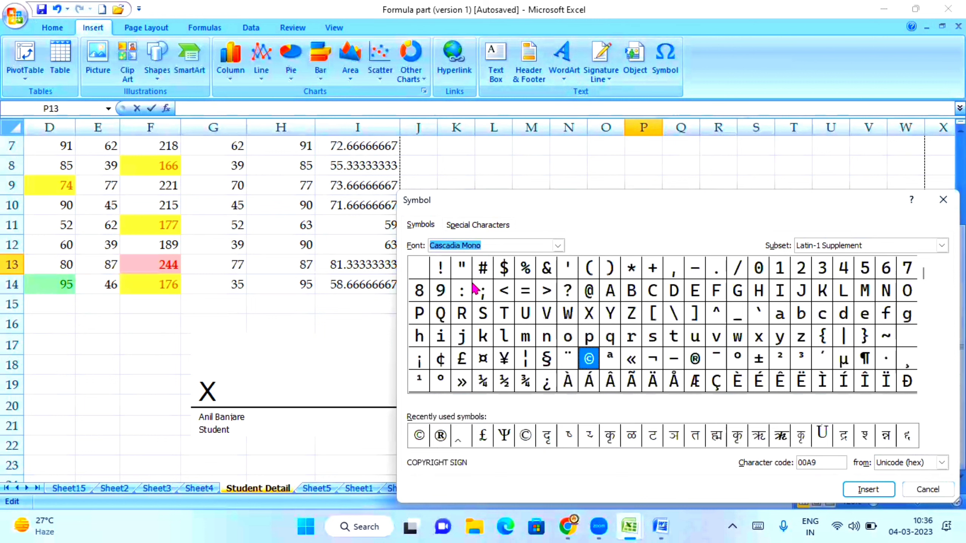
left_click(695, 358)
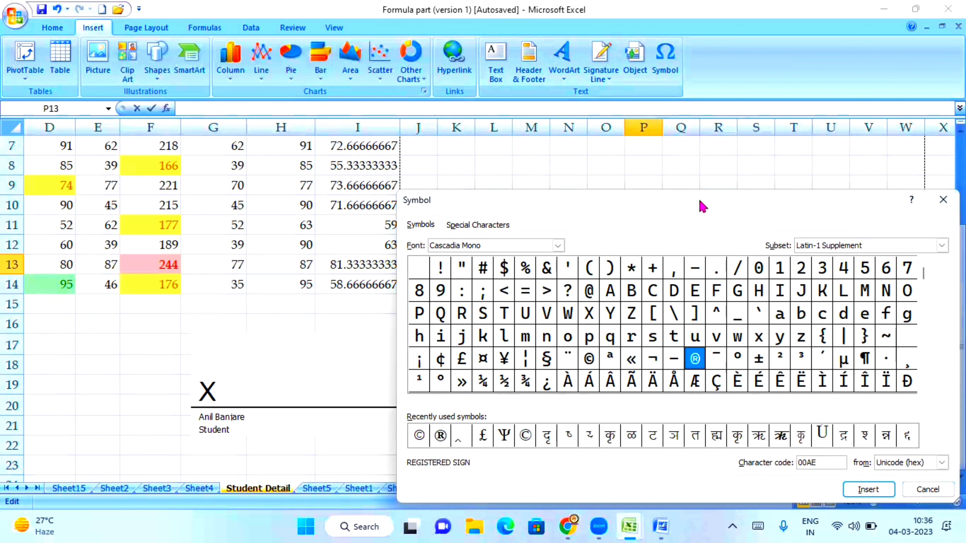
left_click_drag(696, 199, 660, 150)
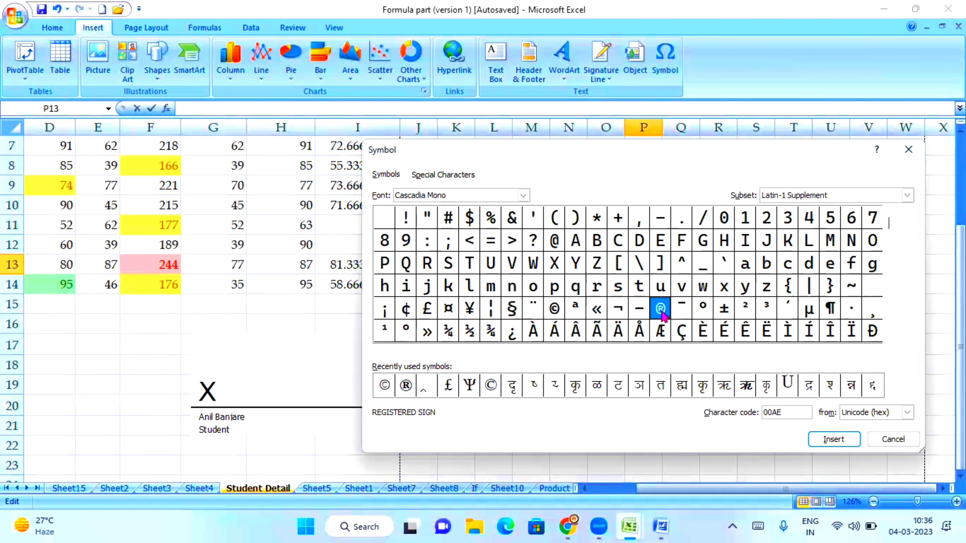
left_click(835, 442)
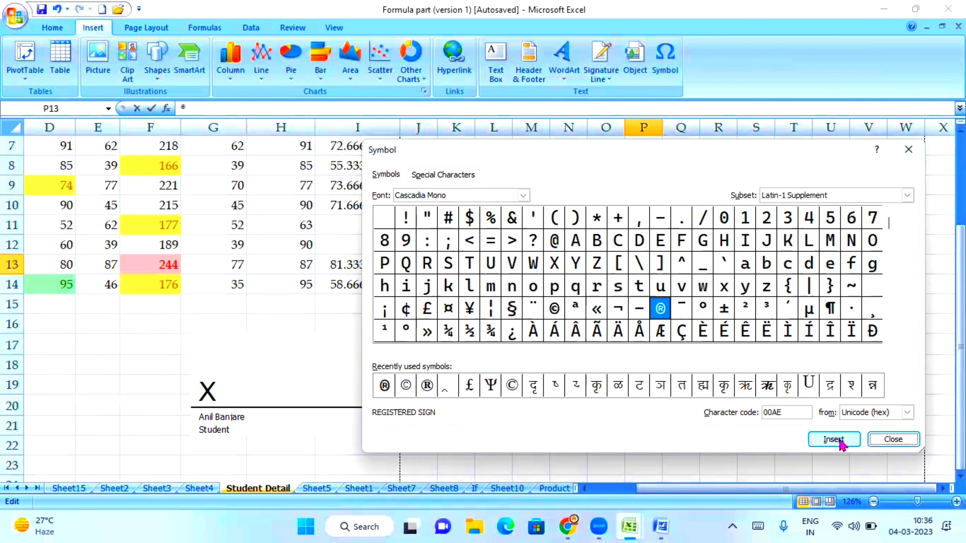
left_click(894, 441)
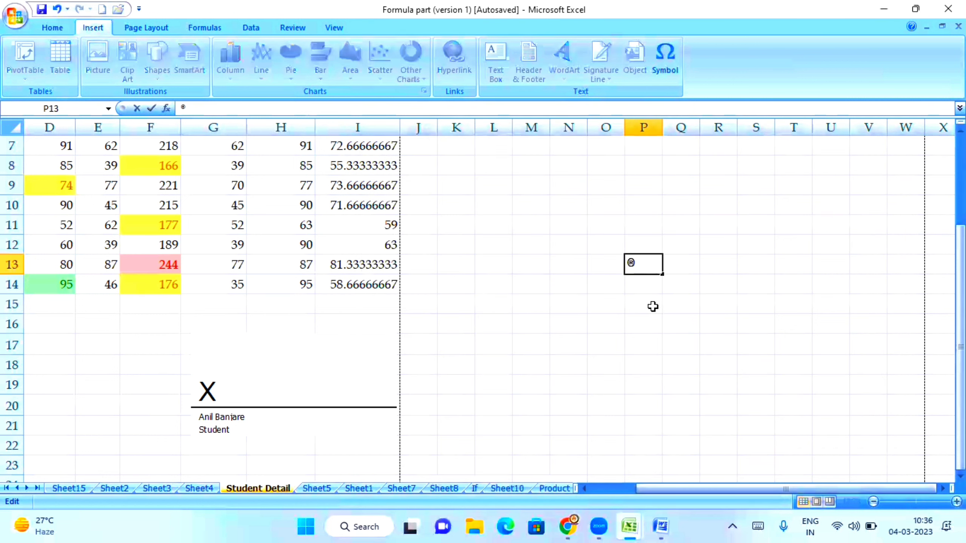
left_click(653, 306)
Step: Reselect P13, reopen the Symbol dialog and pick the copyright sign ©
left_click(638, 266)
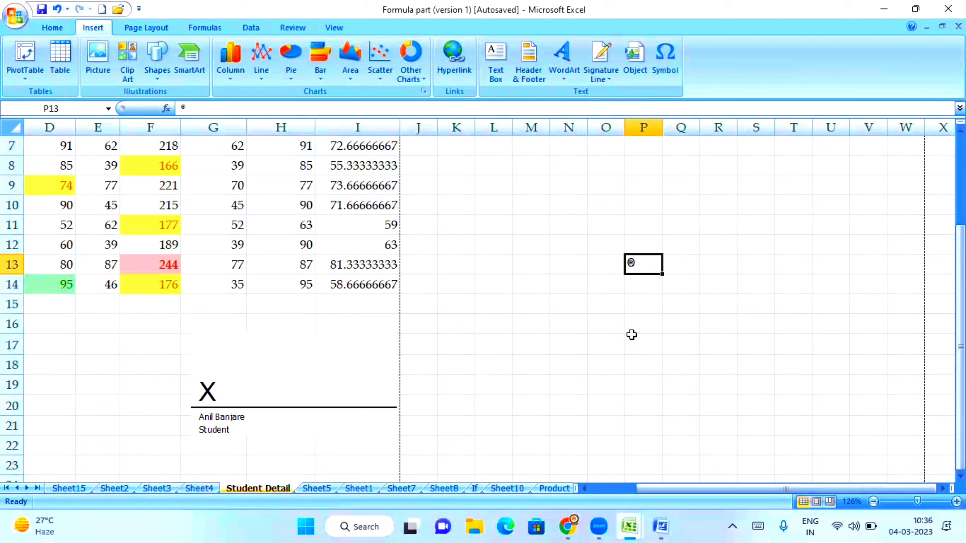
left_click(666, 73)
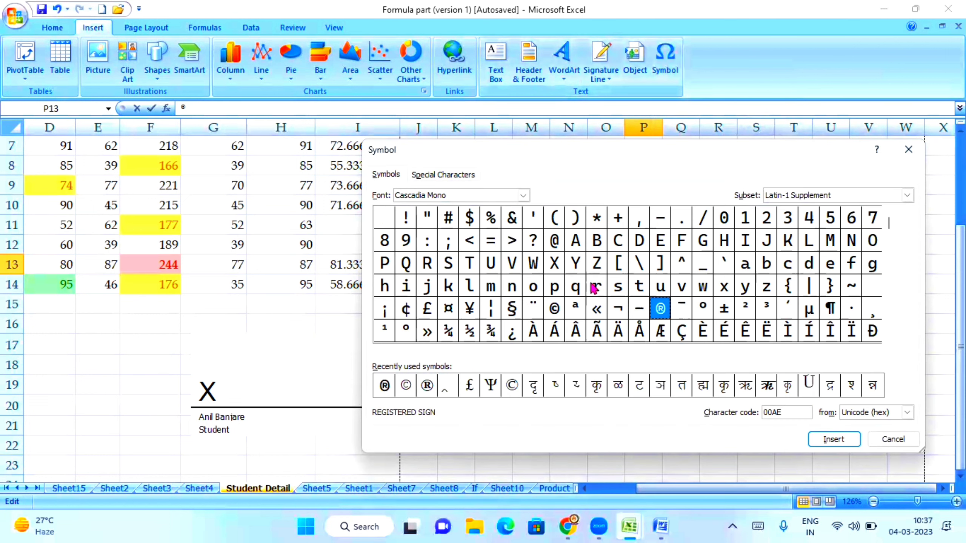
left_click(534, 331)
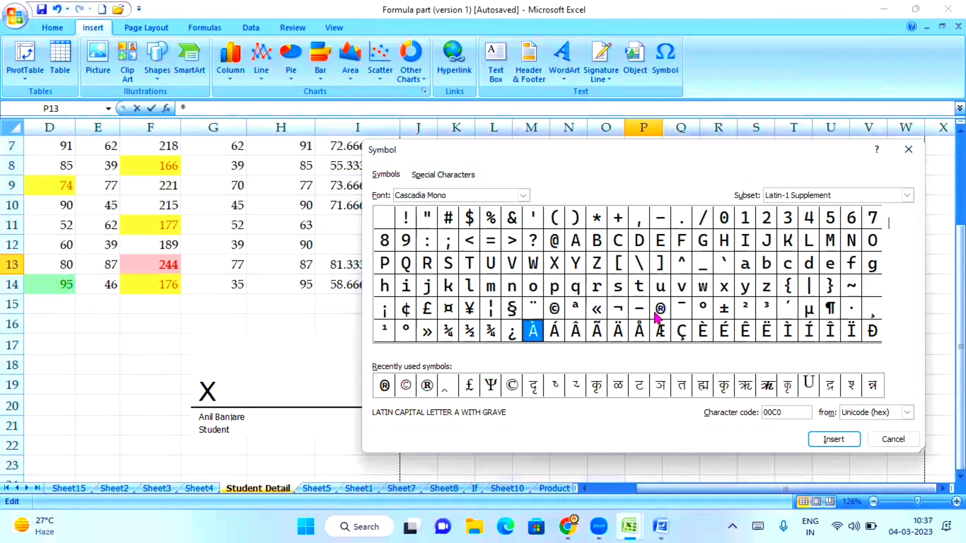
left_click(557, 313)
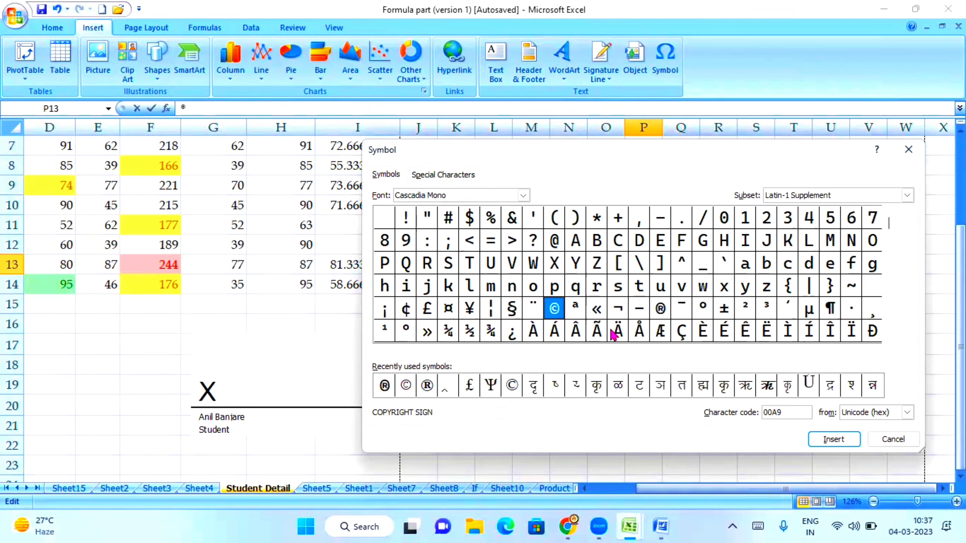